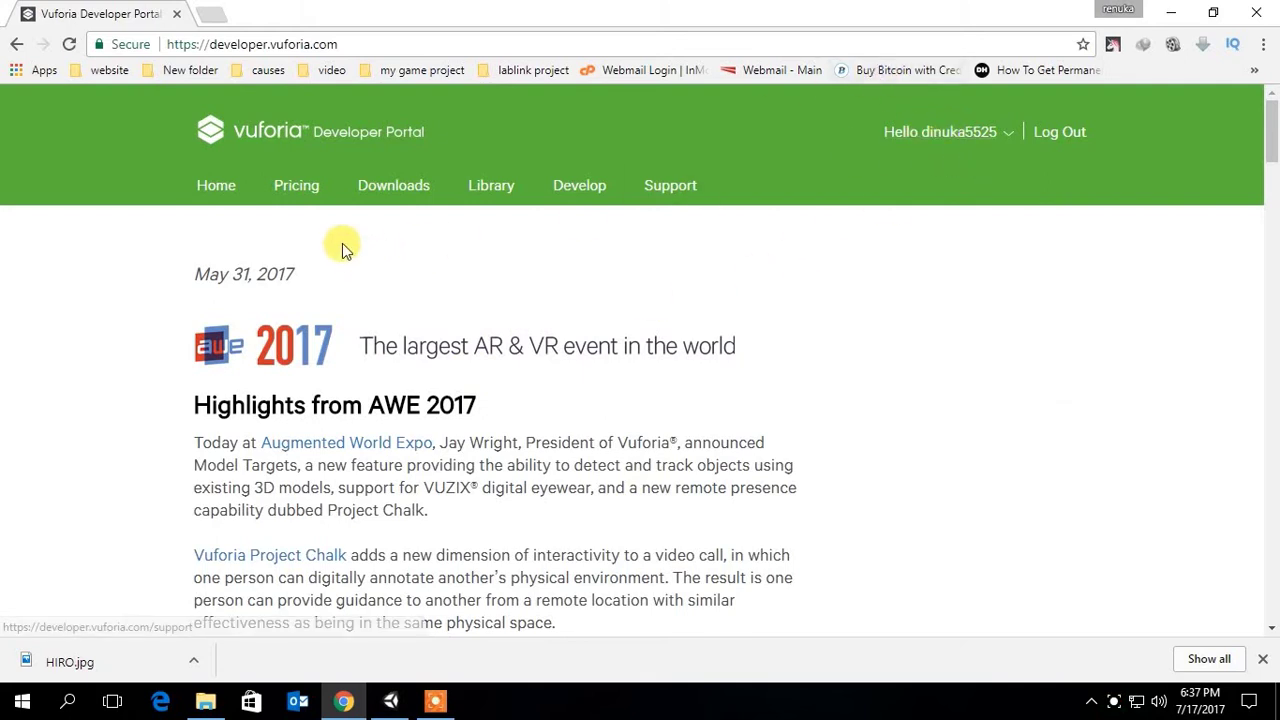
Step: Start downloading the Vuforia 6.2 Unity package after accepting the licence agreement
{"action": "left_click", "coordinate": [378, 188]}
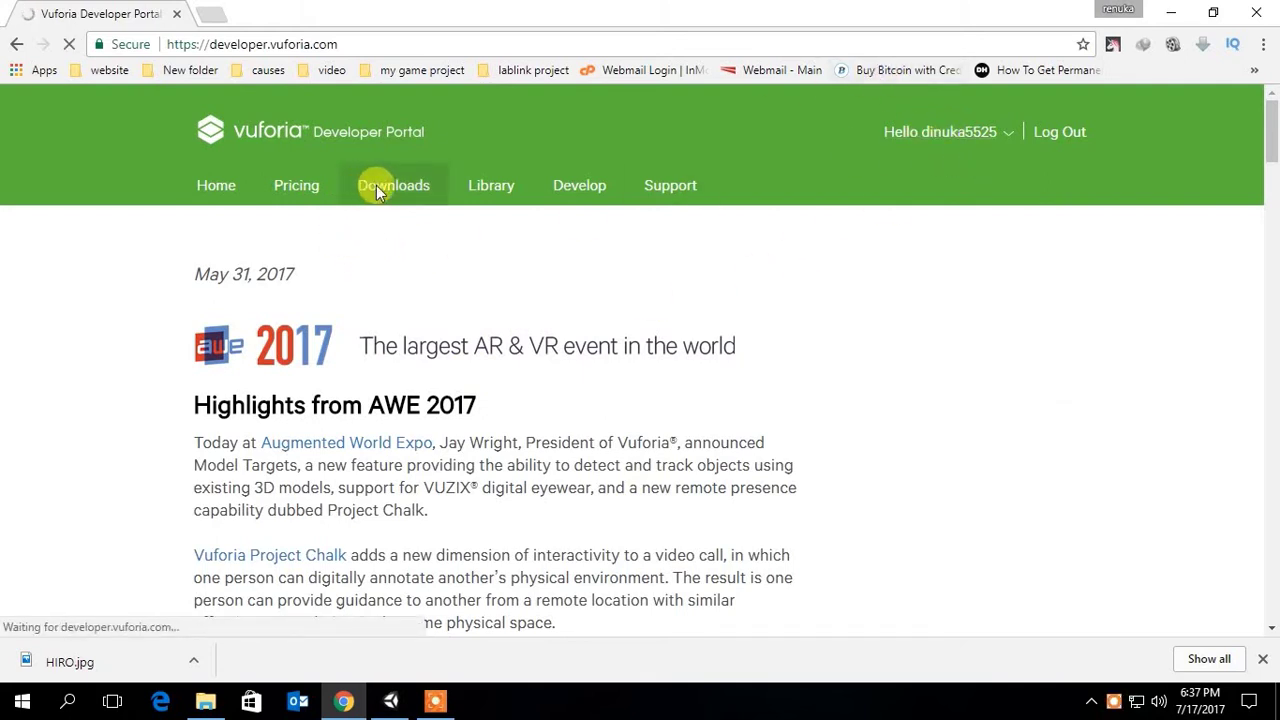
{"action": "scroll", "coordinate": [378, 205], "scroll_direction": "down", "scroll_amount": 1}
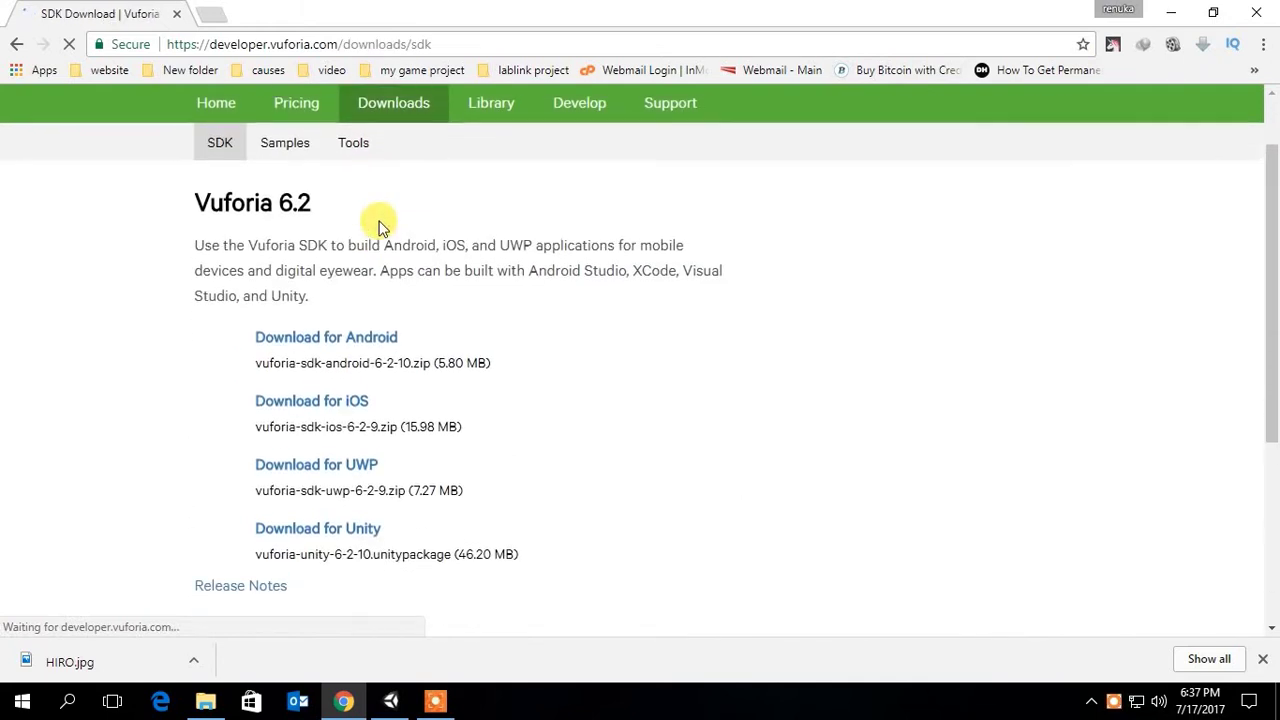
{"action": "scroll", "coordinate": [378, 225], "scroll_direction": "down", "scroll_amount": 1}
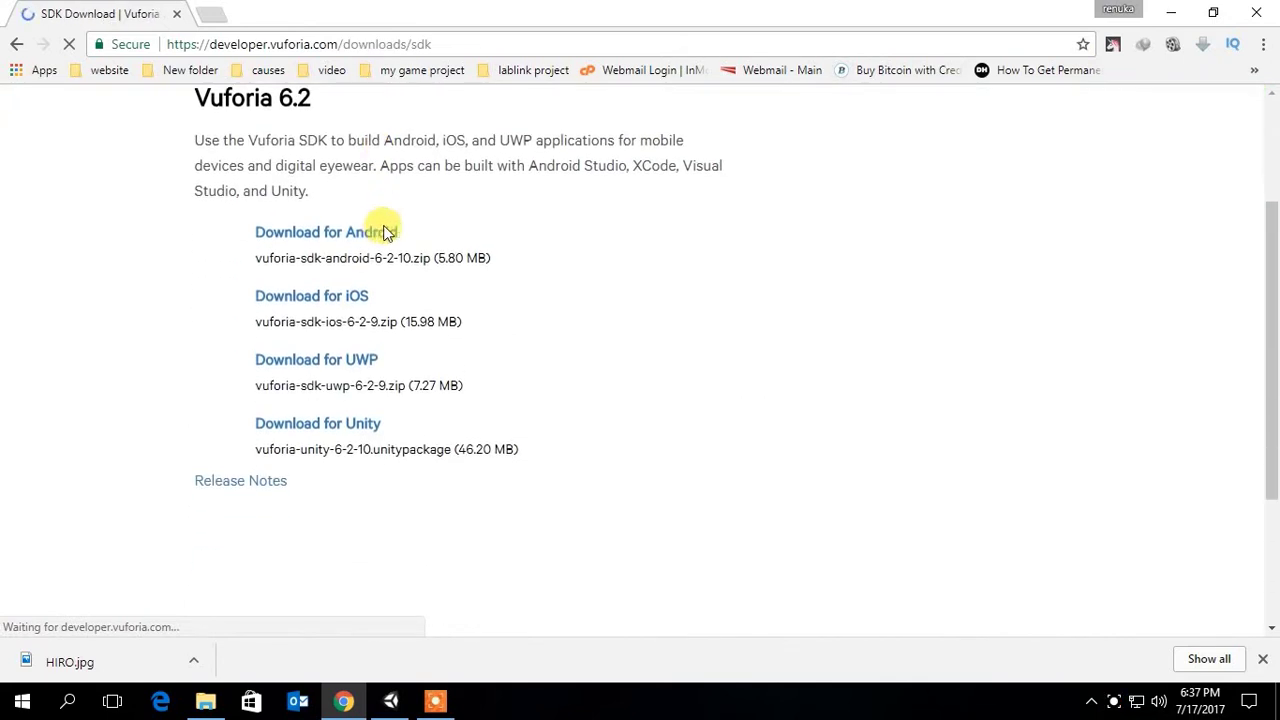
{"action": "left_click", "coordinate": [335, 428]}
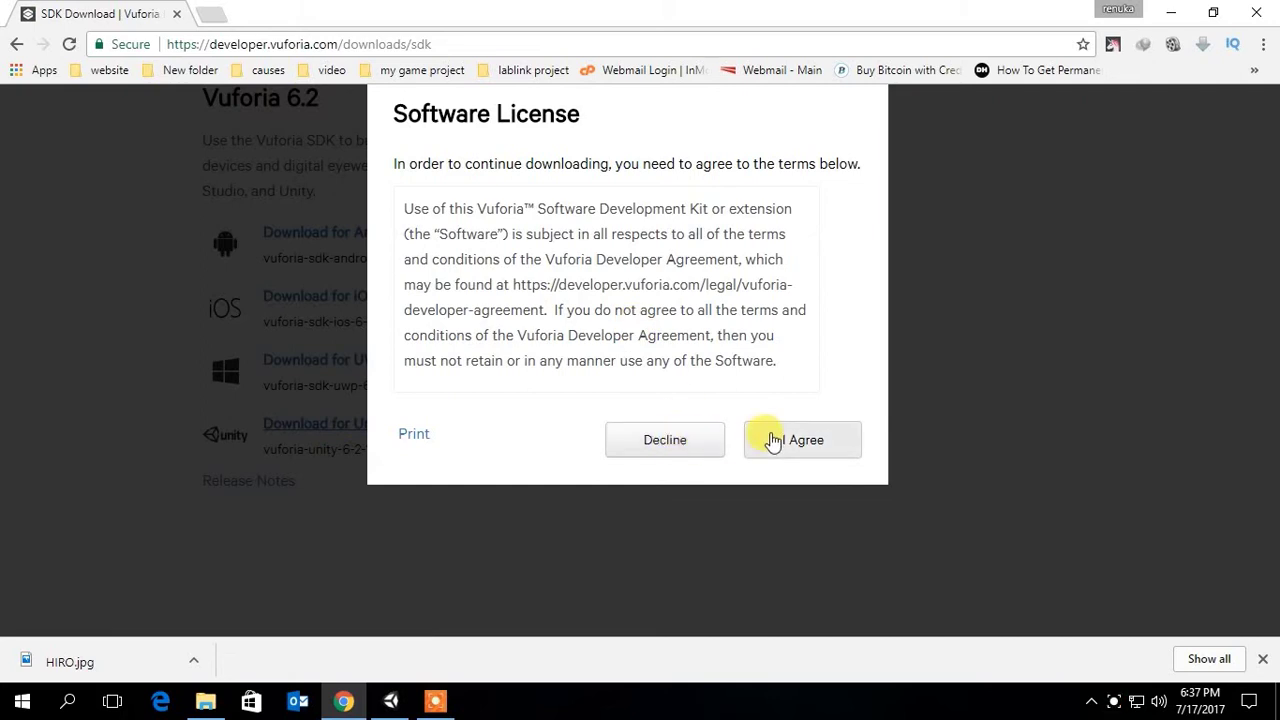
{"action": "left_click", "coordinate": [790, 441]}
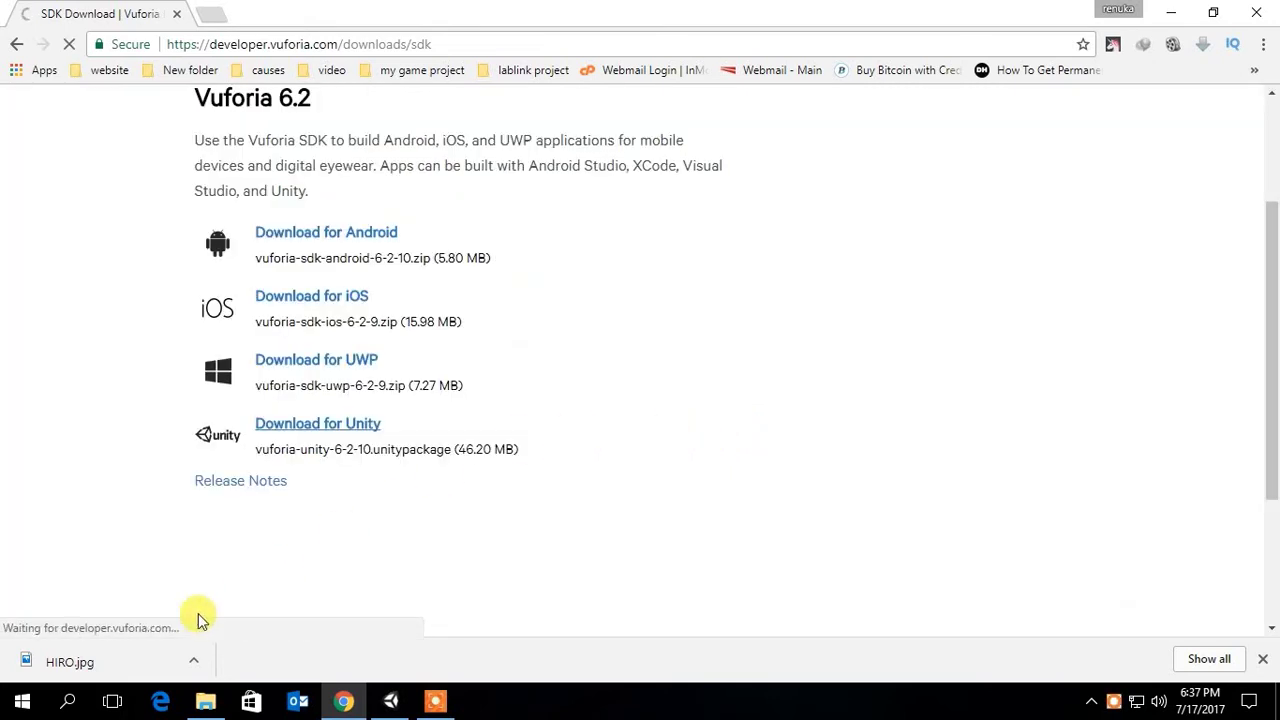
Step: Pause the vuforia-unity-6-2-10.unitypackage download
{"action": "left_click", "coordinate": [194, 659]}
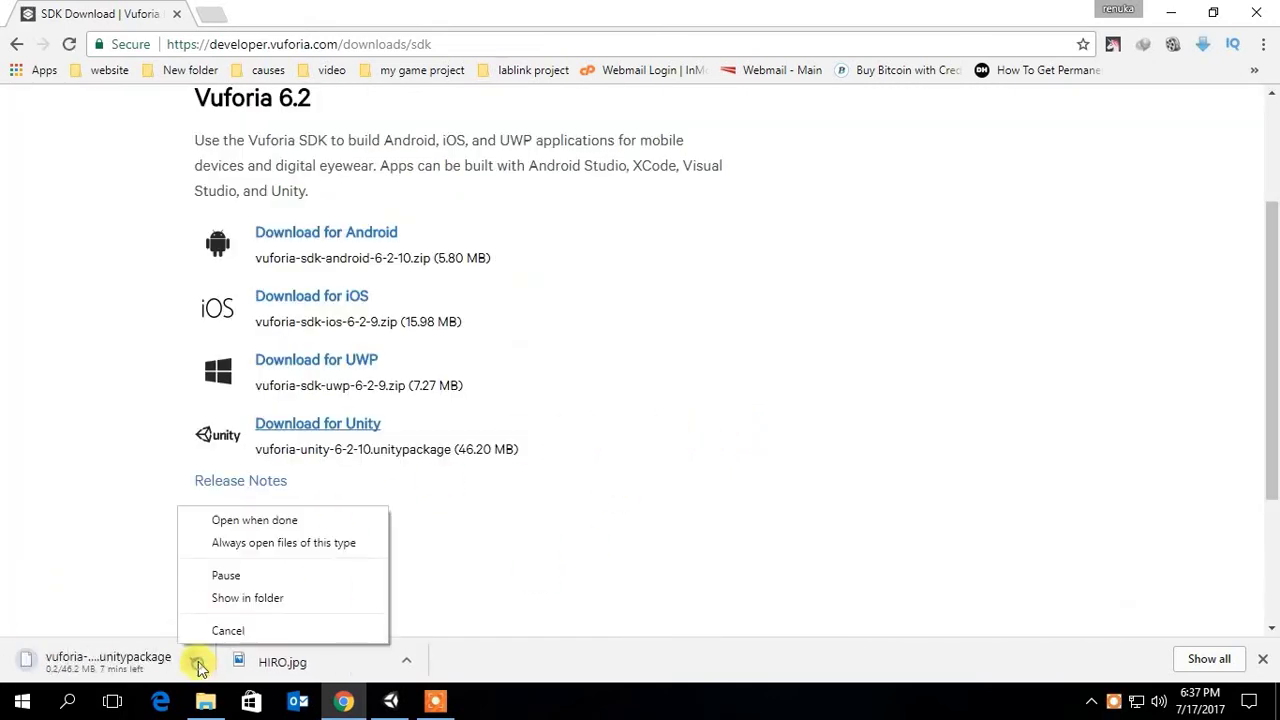
{"action": "left_click", "coordinate": [248, 577]}
{"action": "scroll", "coordinate": [817, 371], "scroll_direction": "up", "scroll_amount": 3}
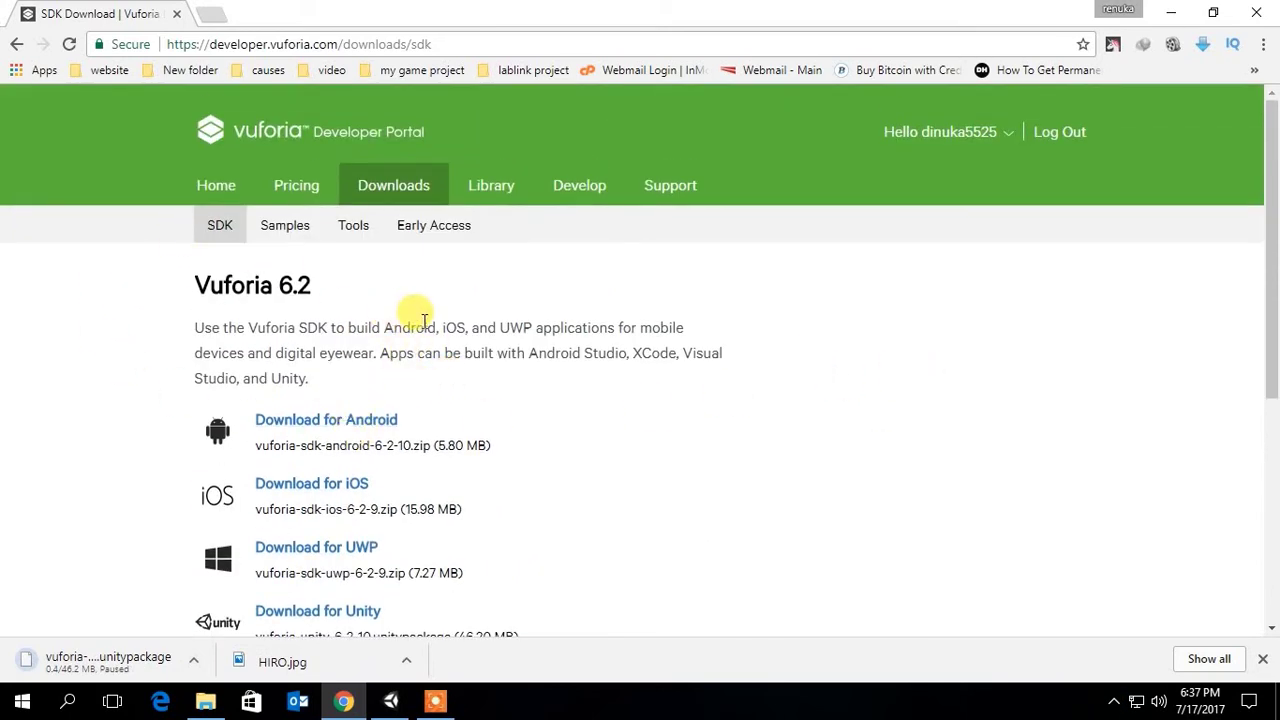
Step: Add a Development licence key for an app named 'test app' and confirm it
{"action": "left_click", "coordinate": [581, 185]}
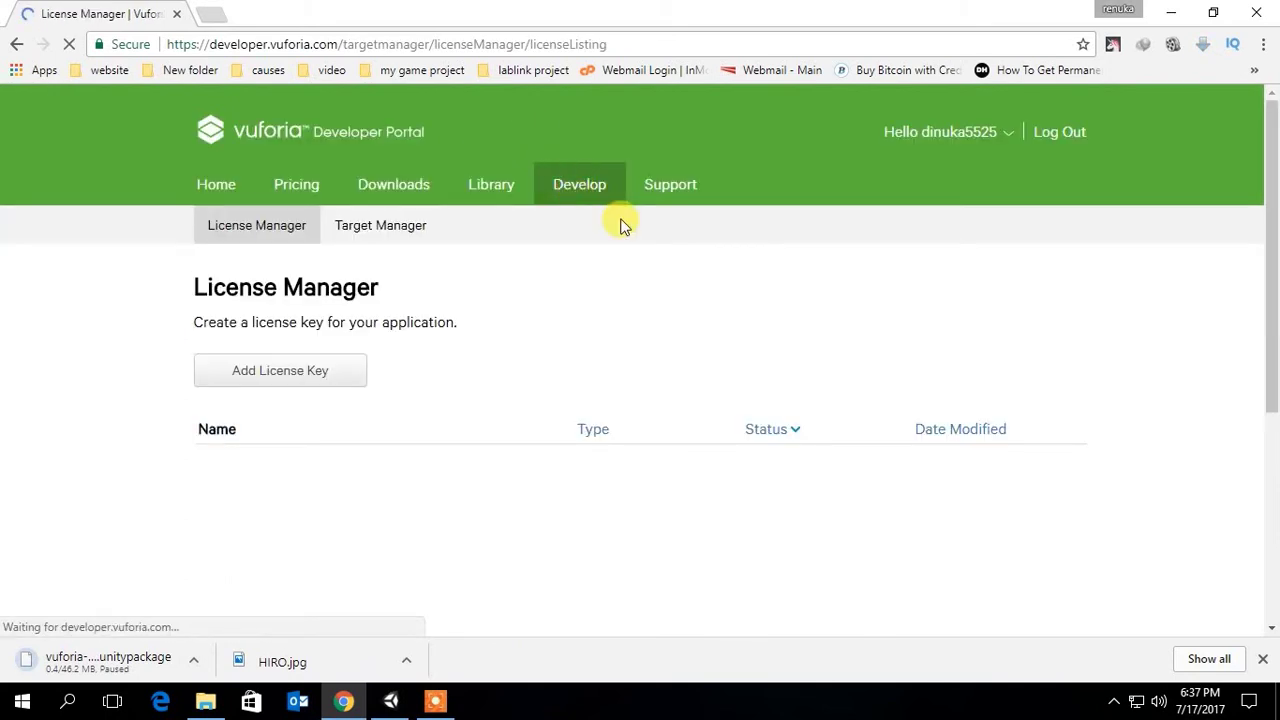
{"action": "scroll", "coordinate": [472, 312], "scroll_direction": "down", "scroll_amount": 1}
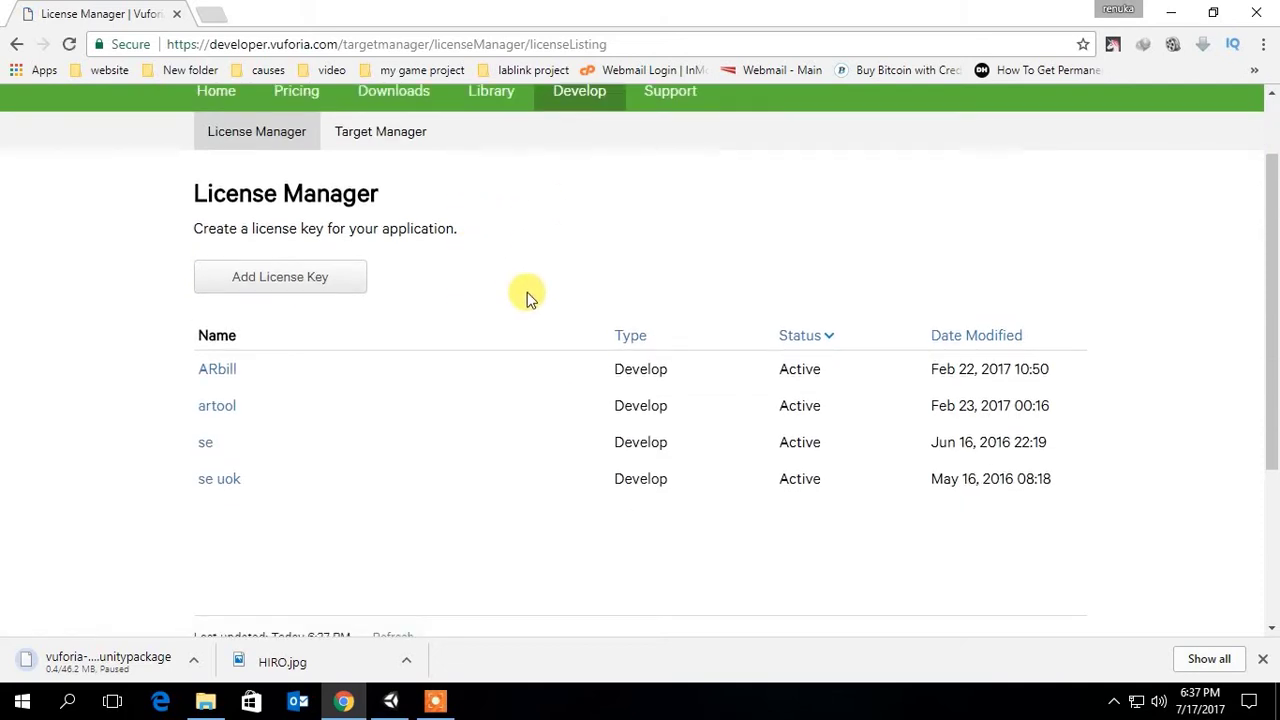
{"action": "left_click", "coordinate": [326, 283]}
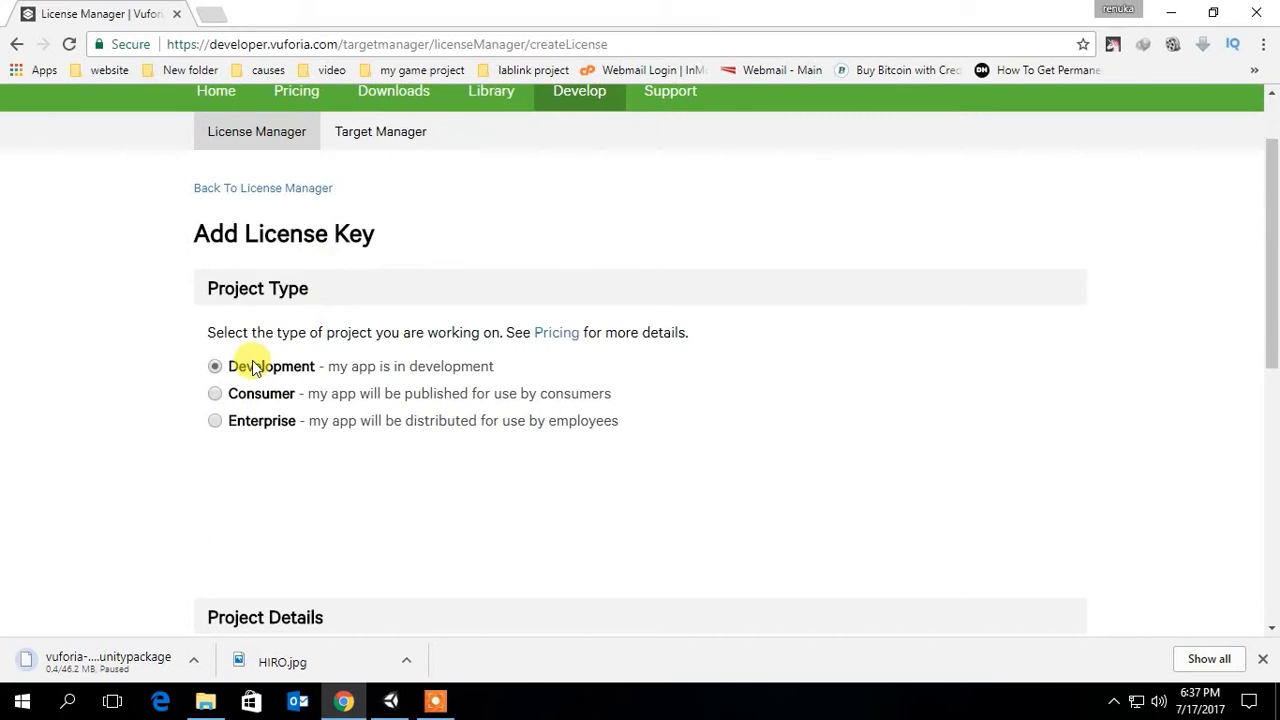
{"action": "scroll", "coordinate": [260, 375], "scroll_direction": "down", "scroll_amount": 2}
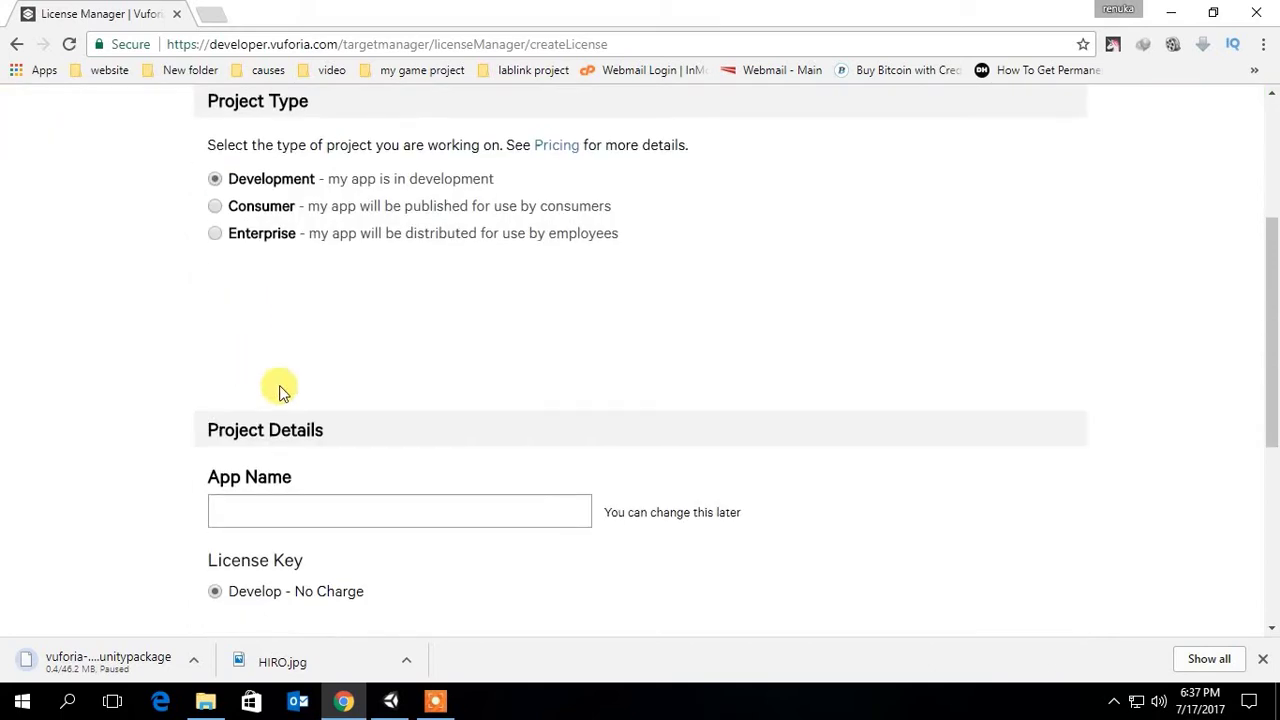
{"action": "left_click", "coordinate": [319, 502]}
{"action": "scroll", "coordinate": [305, 445], "scroll_direction": "down", "scroll_amount": 1}
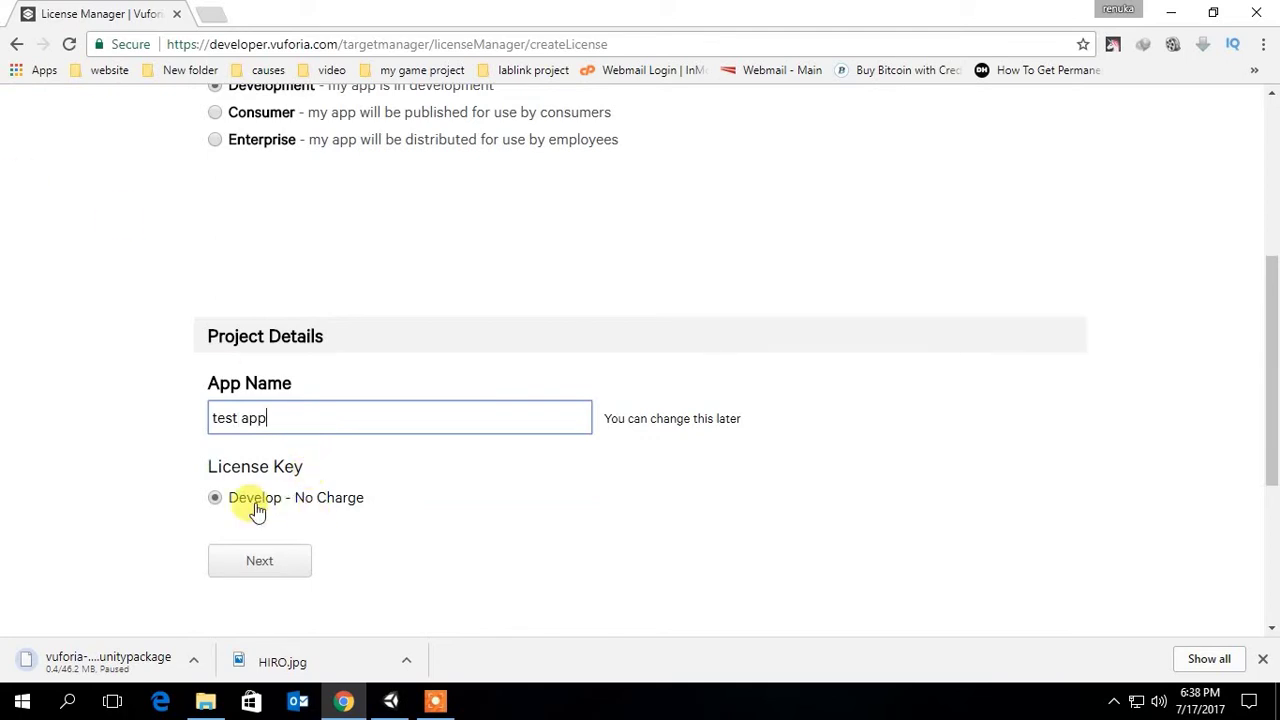
{"action": "left_click", "coordinate": [230, 560]}
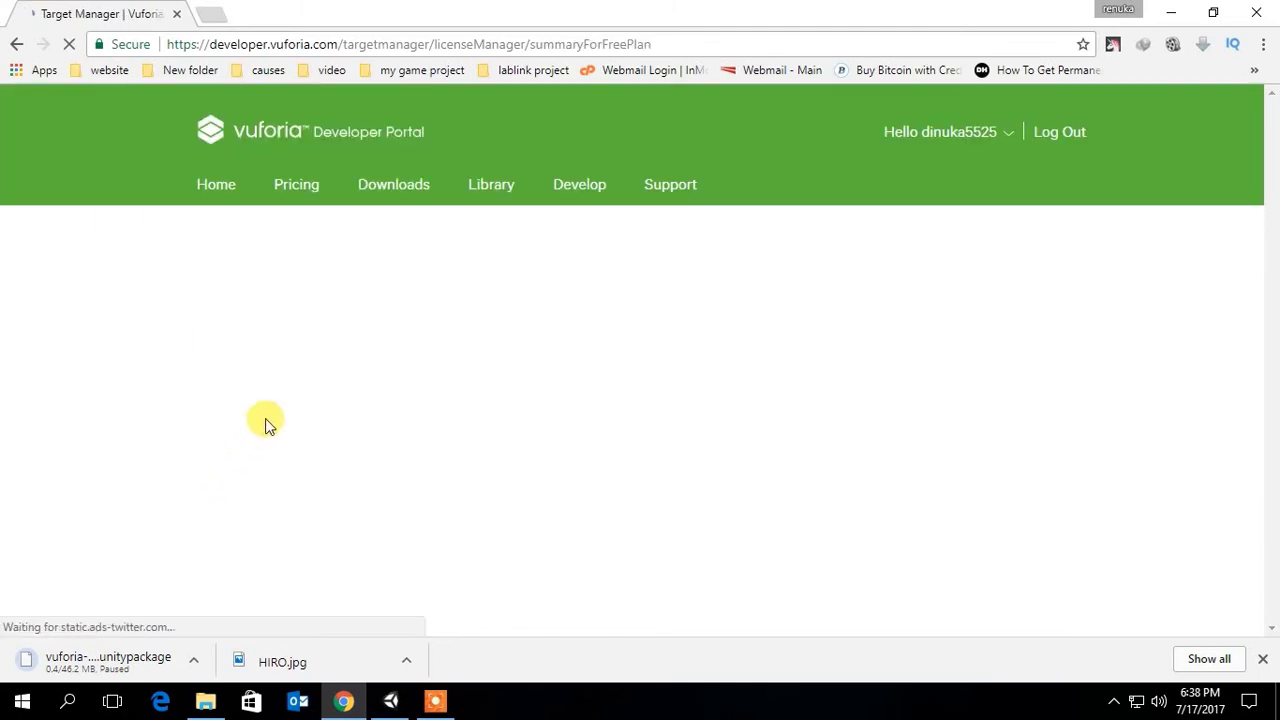
{"action": "scroll", "coordinate": [389, 400], "scroll_direction": "down", "scroll_amount": 3}
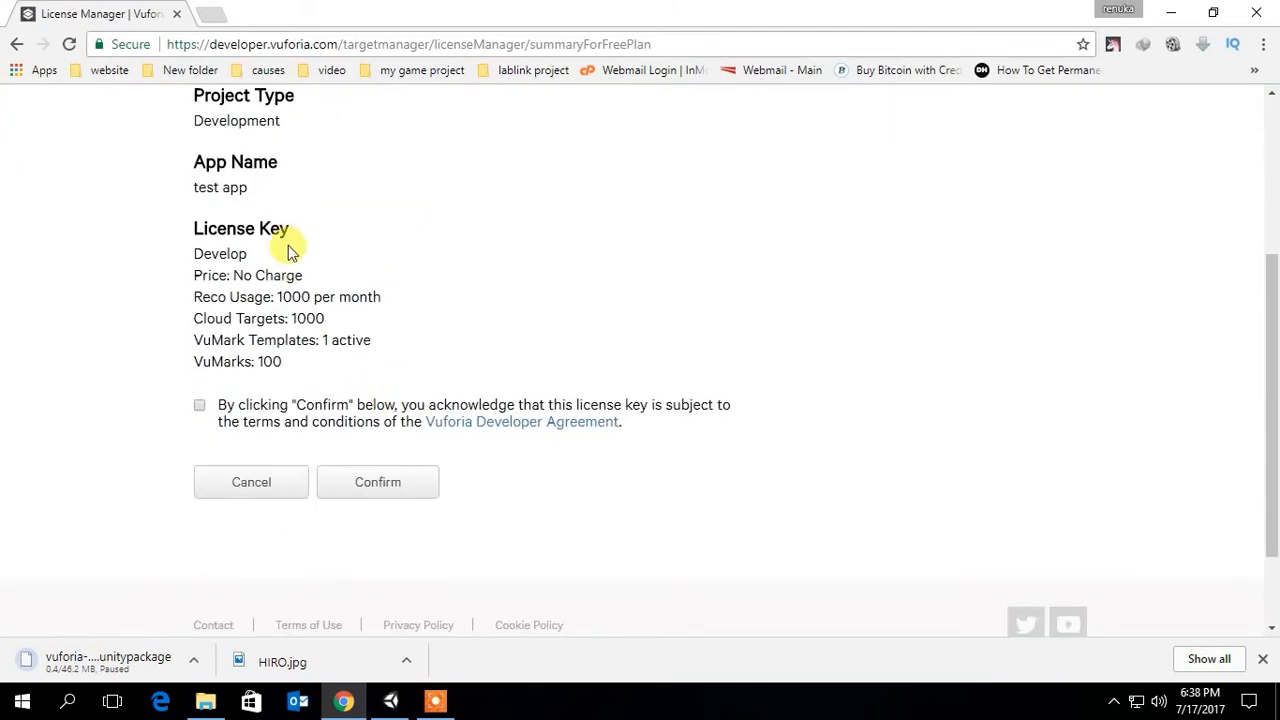
{"action": "left_click", "coordinate": [199, 410]}
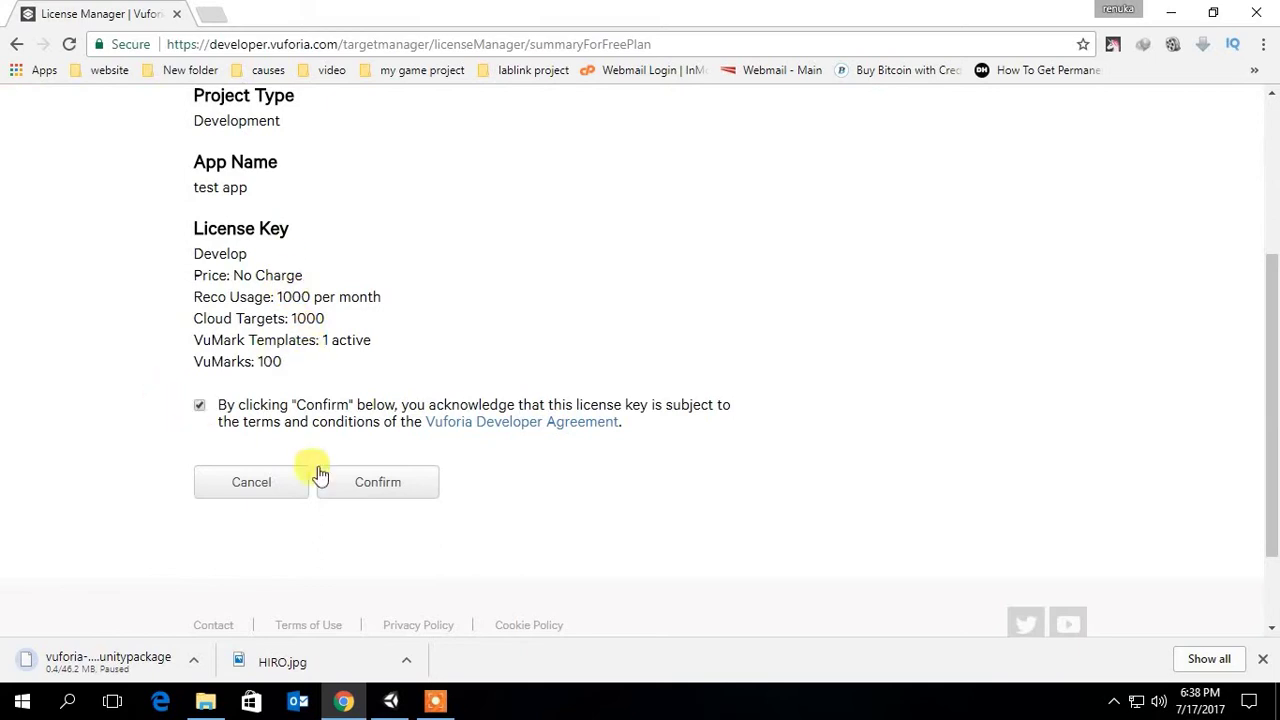
{"action": "left_click", "coordinate": [377, 488]}
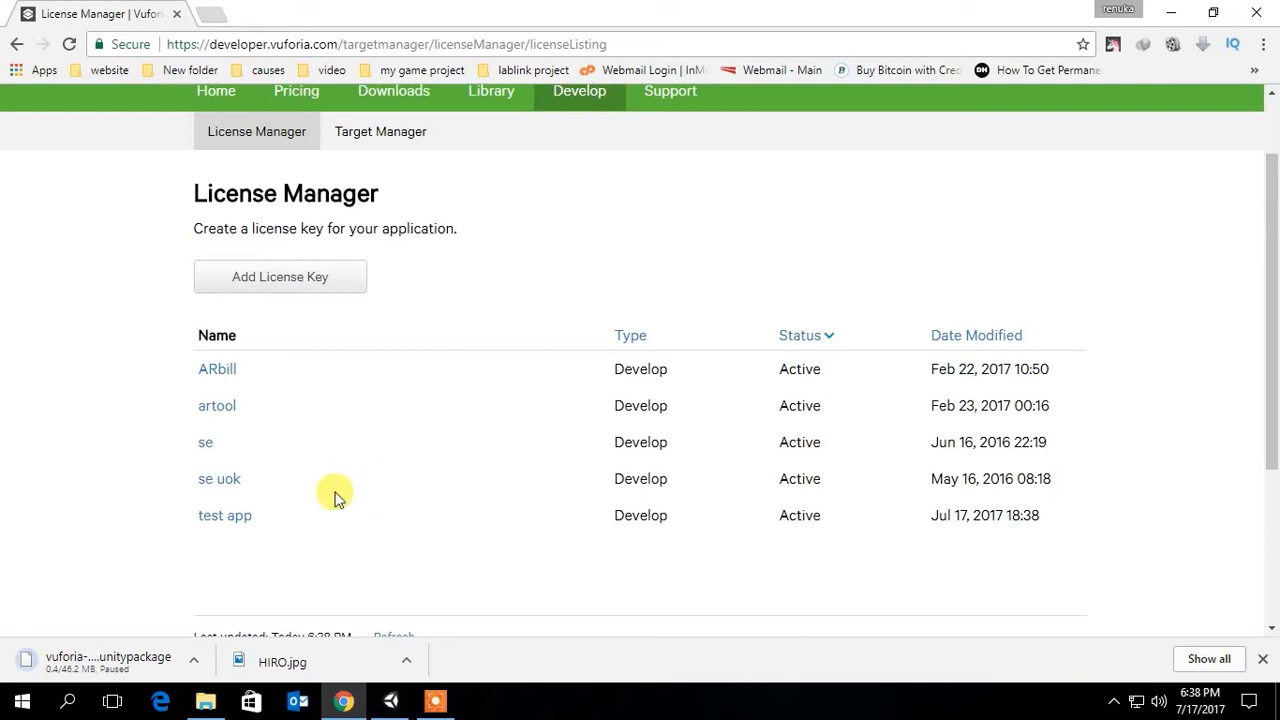
Step: Open the test app licence and select its key text for copying
{"action": "left_click", "coordinate": [220, 520]}
{"action": "scroll", "coordinate": [300, 430], "scroll_direction": "down", "scroll_amount": 2}
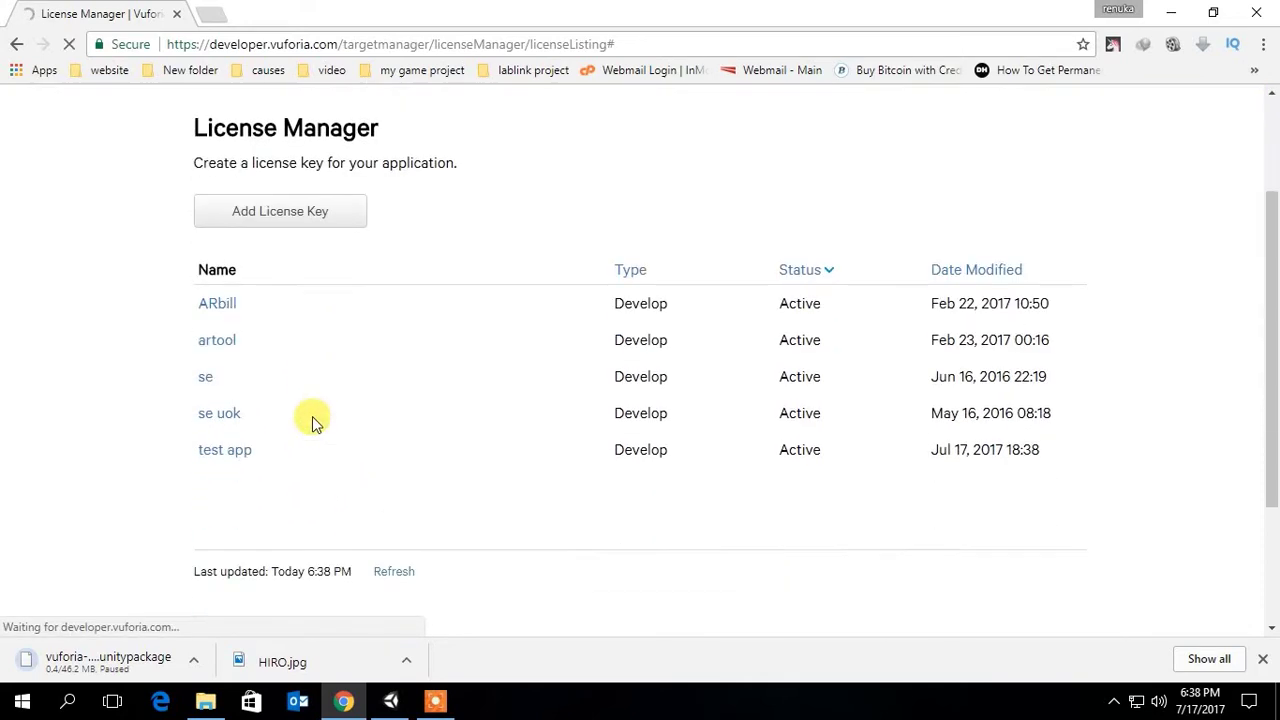
{"action": "scroll", "coordinate": [312, 422], "scroll_direction": "down", "scroll_amount": 1}
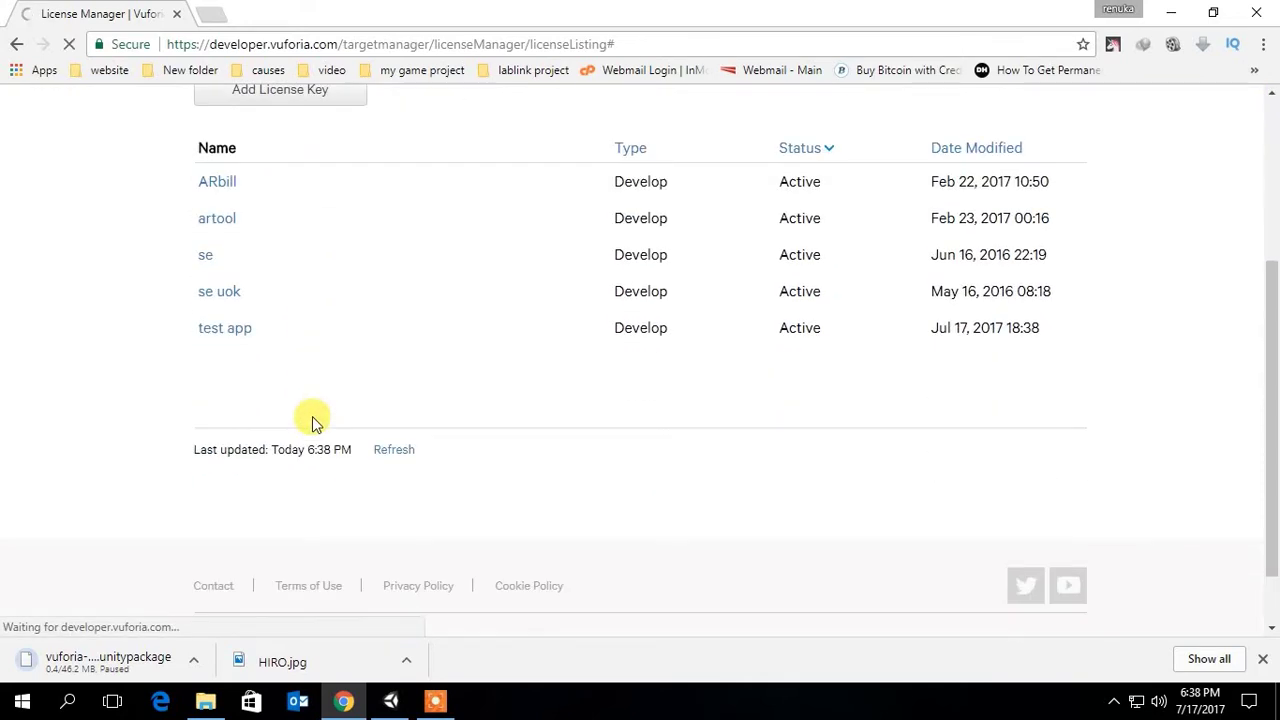
{"action": "left_click", "coordinate": [226, 330]}
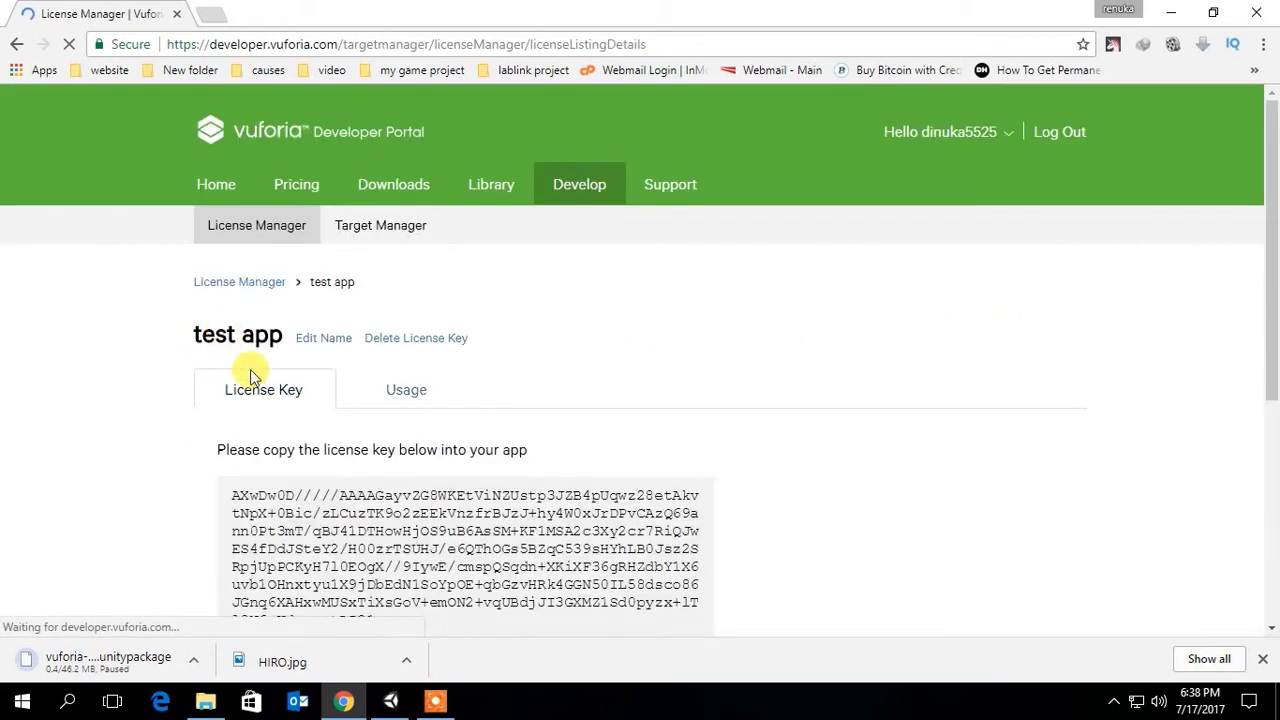
{"action": "scroll", "coordinate": [260, 380], "scroll_direction": "down", "scroll_amount": 1}
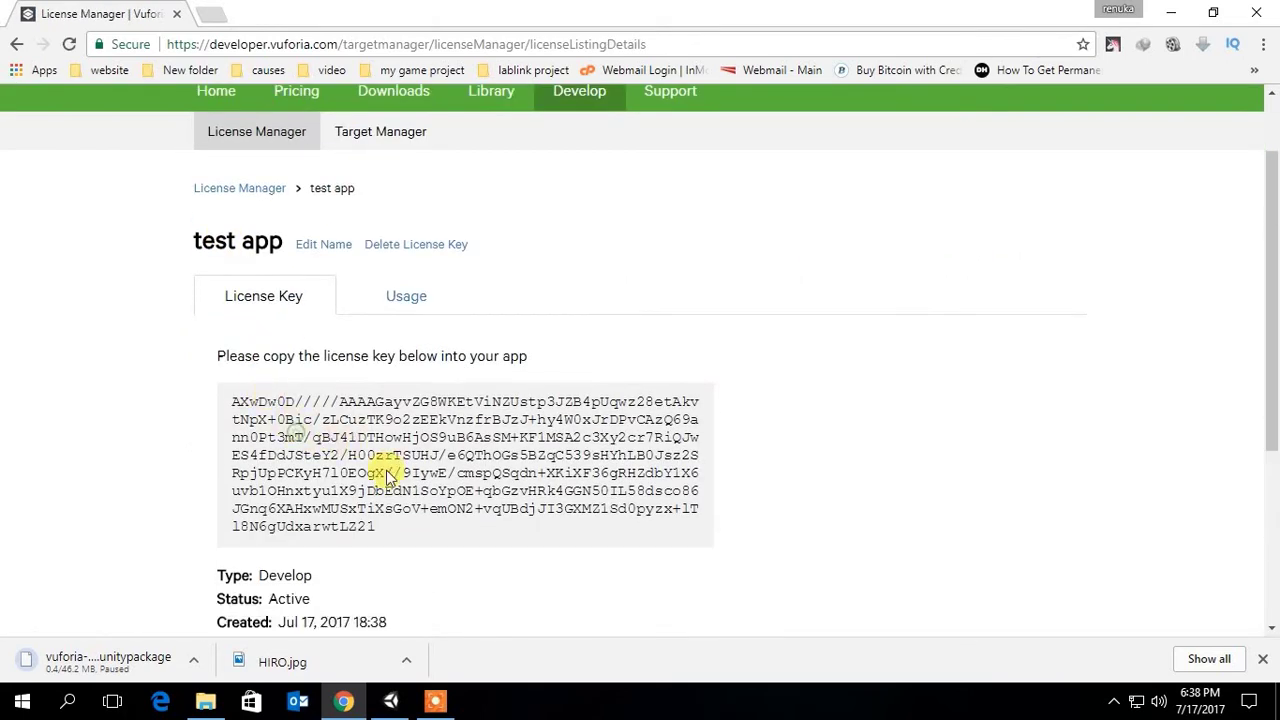
{"action": "left_click_drag", "start_coordinate": [418, 537], "coordinate": [200, 371]}
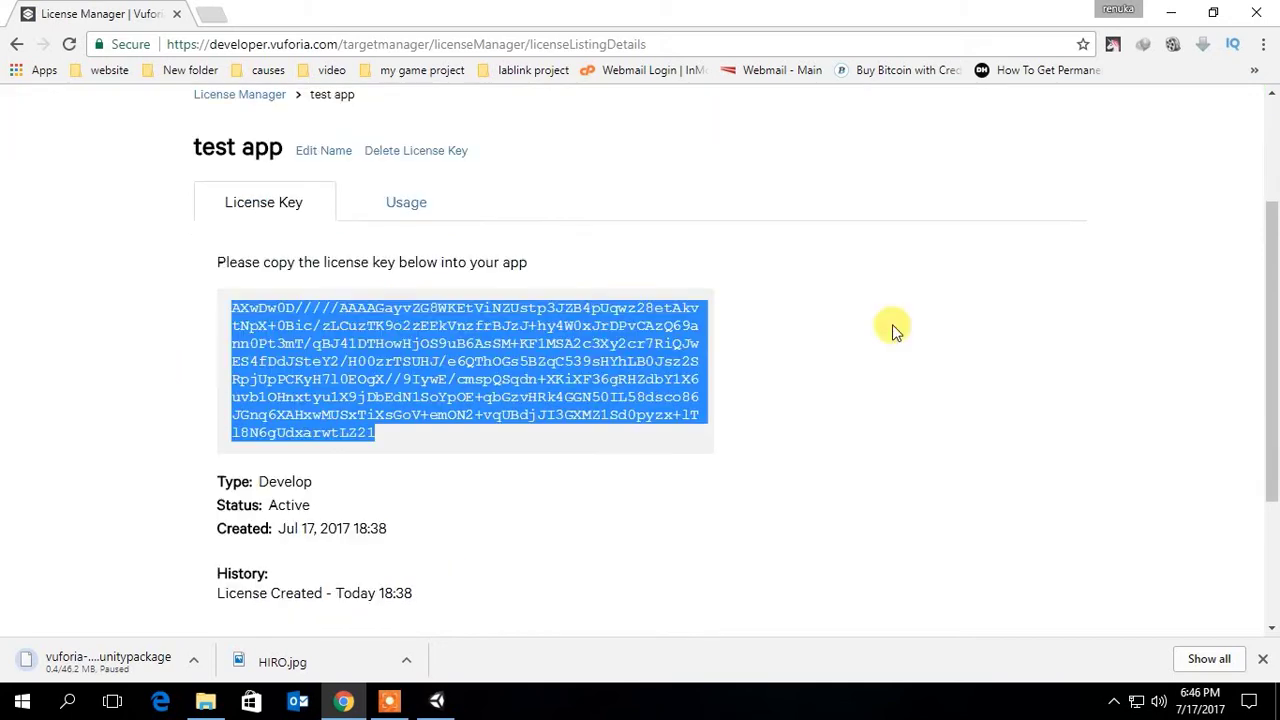
{"action": "scroll", "coordinate": [894, 330], "scroll_direction": "up", "scroll_amount": 2}
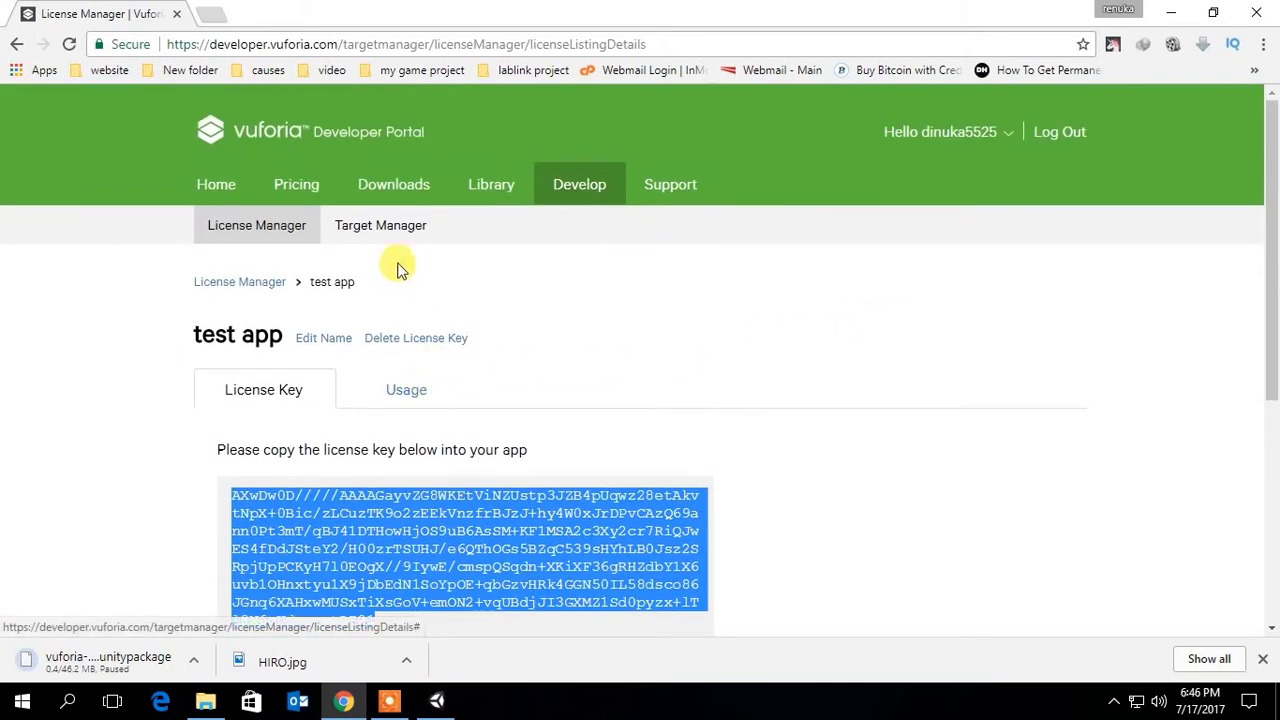
{"action": "left_click", "coordinate": [380, 227]}
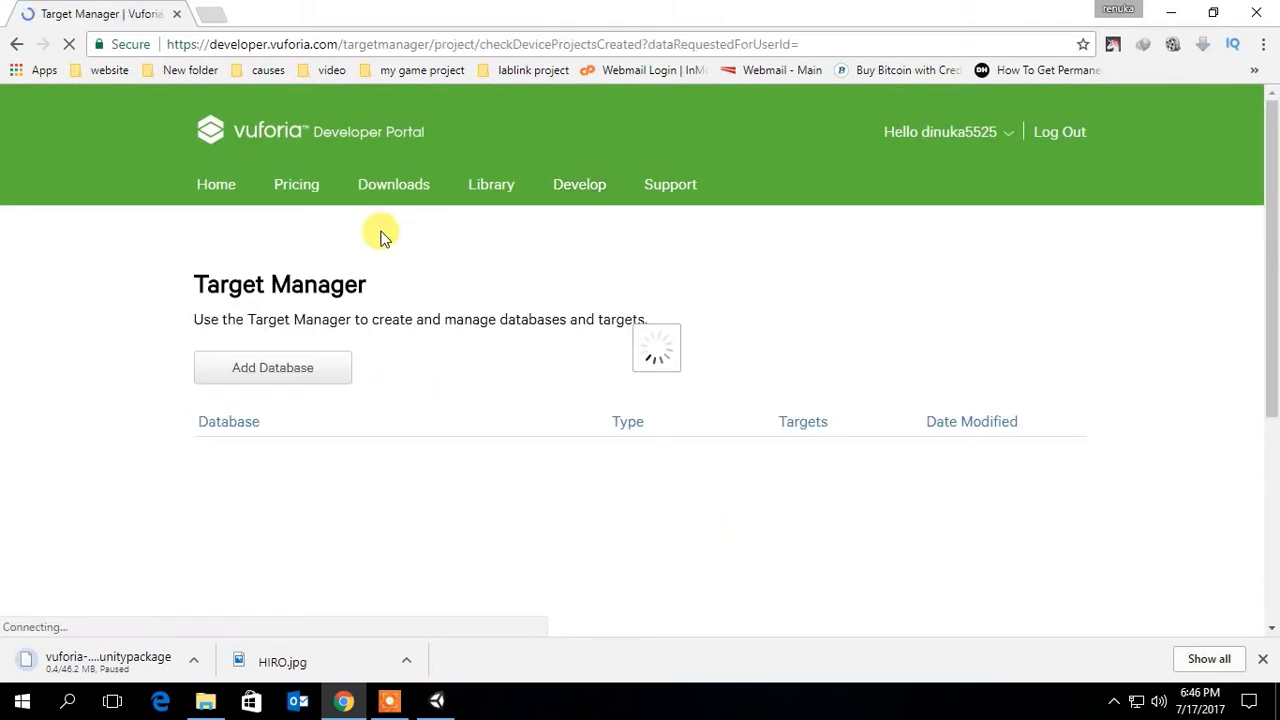
Step: Create a Device database named testappmarker and open its empty Targets page
{"action": "left_click", "coordinate": [287, 378]}
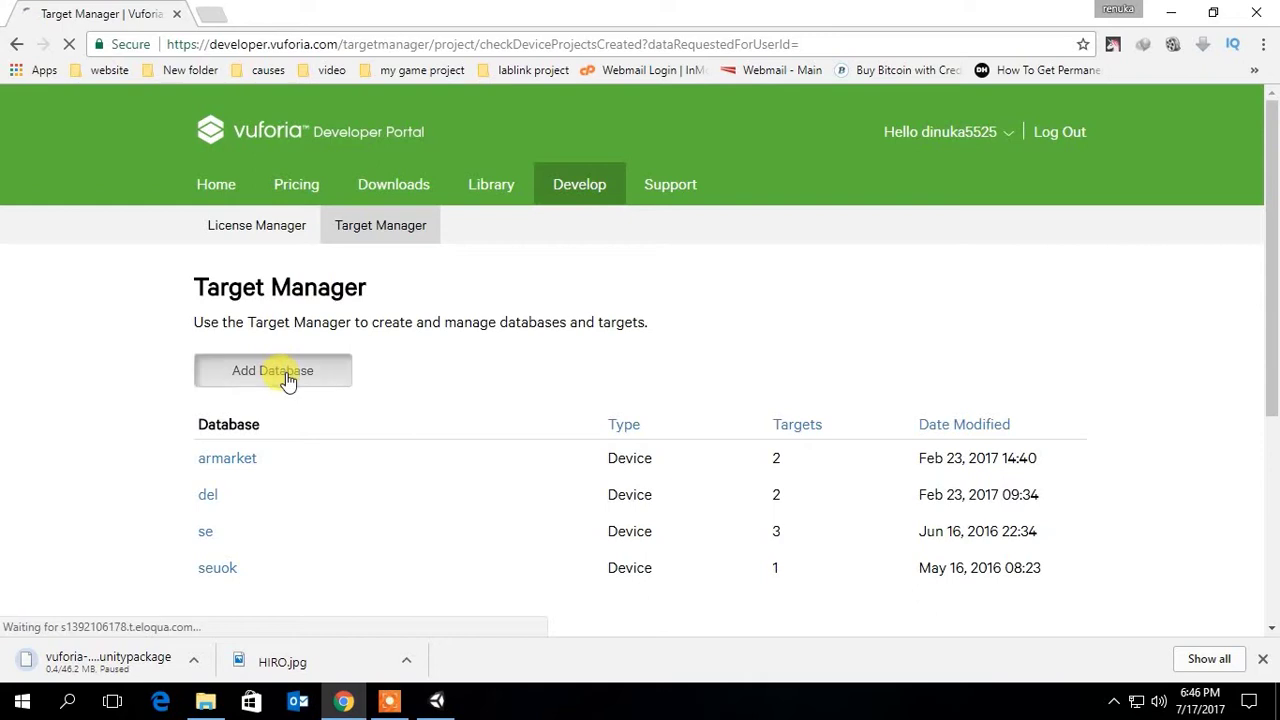
{"action": "left_click", "coordinate": [405, 271]}
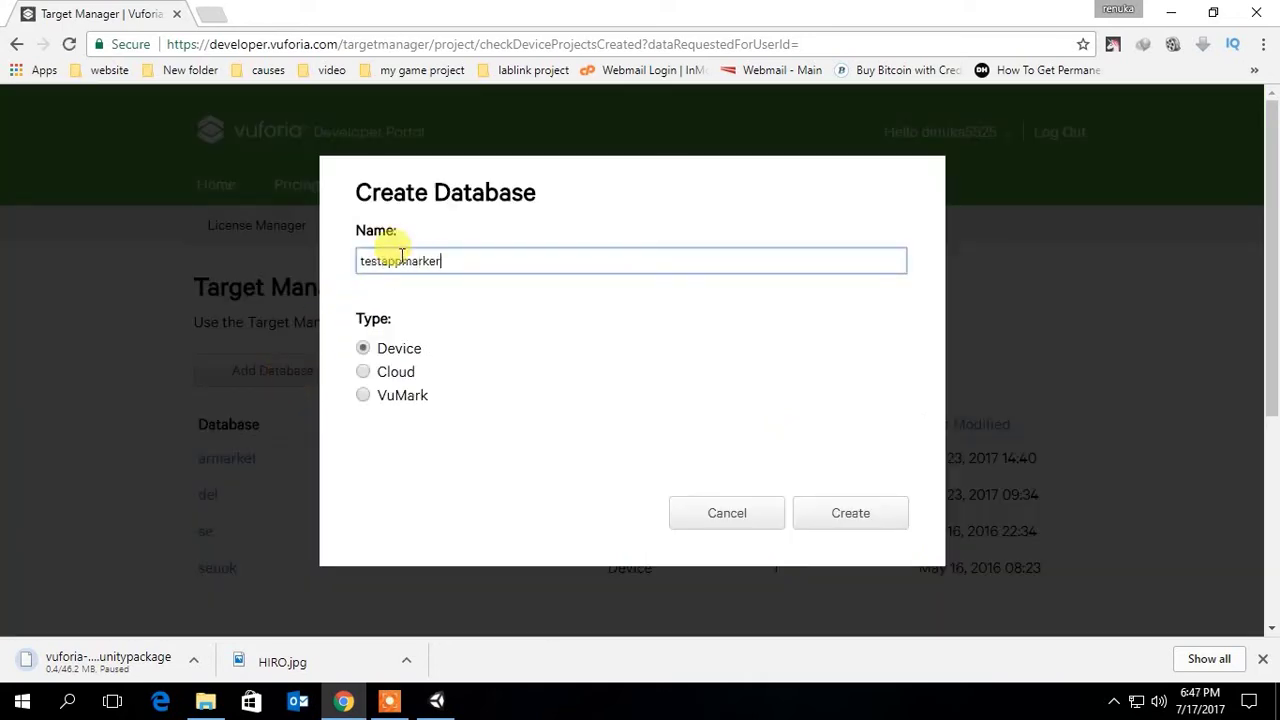
{"action": "left_click", "coordinate": [851, 513]}
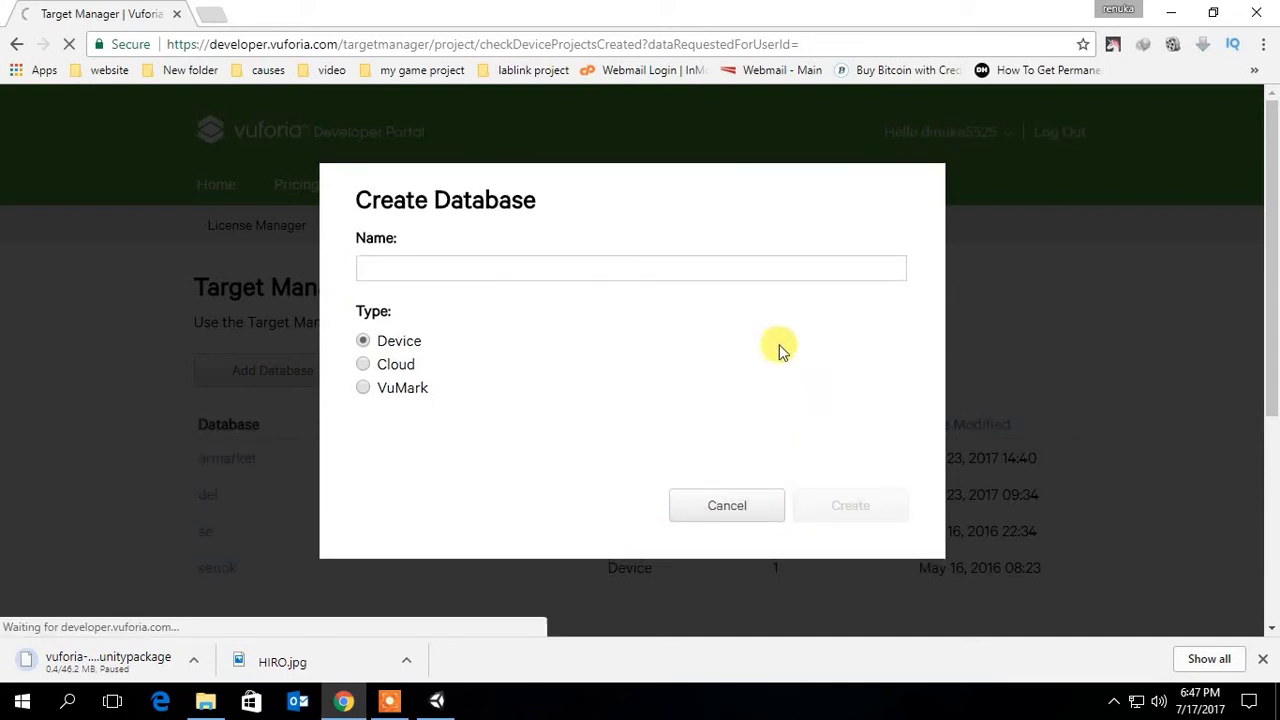
{"action": "scroll", "coordinate": [445, 380], "scroll_direction": "down", "scroll_amount": 2}
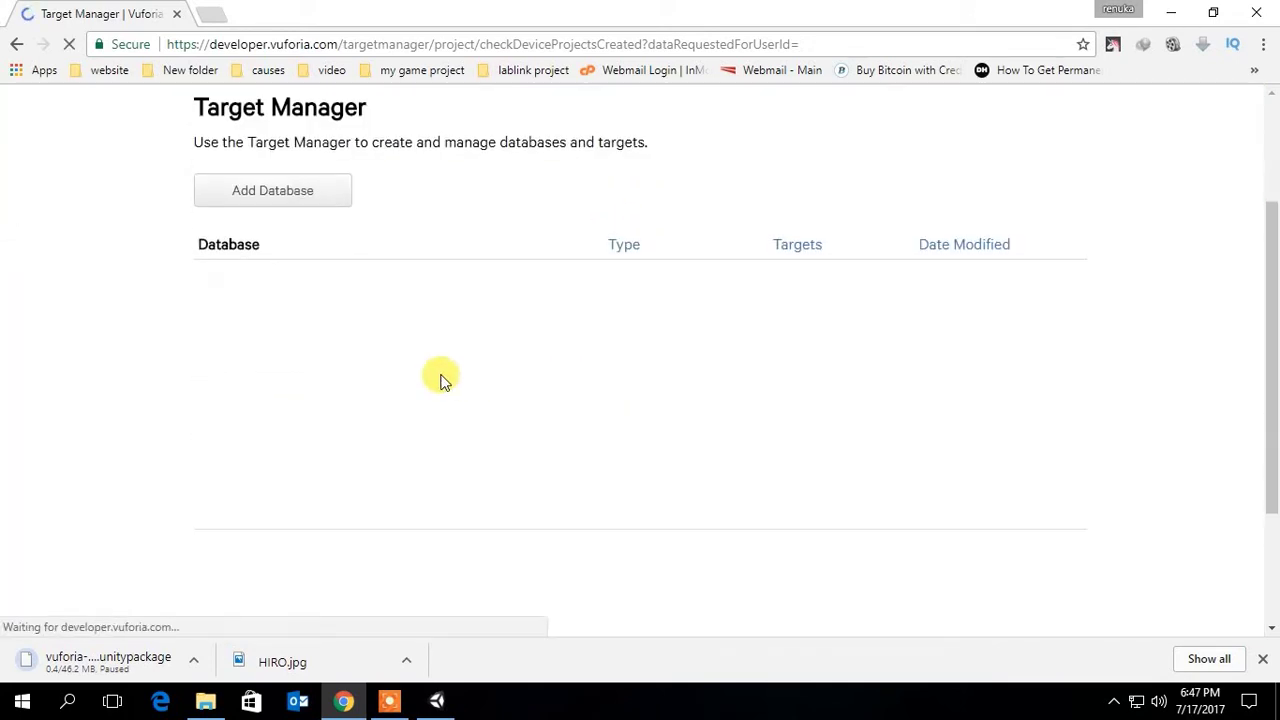
{"action": "scroll", "coordinate": [445, 378], "scroll_direction": "down", "scroll_amount": 1}
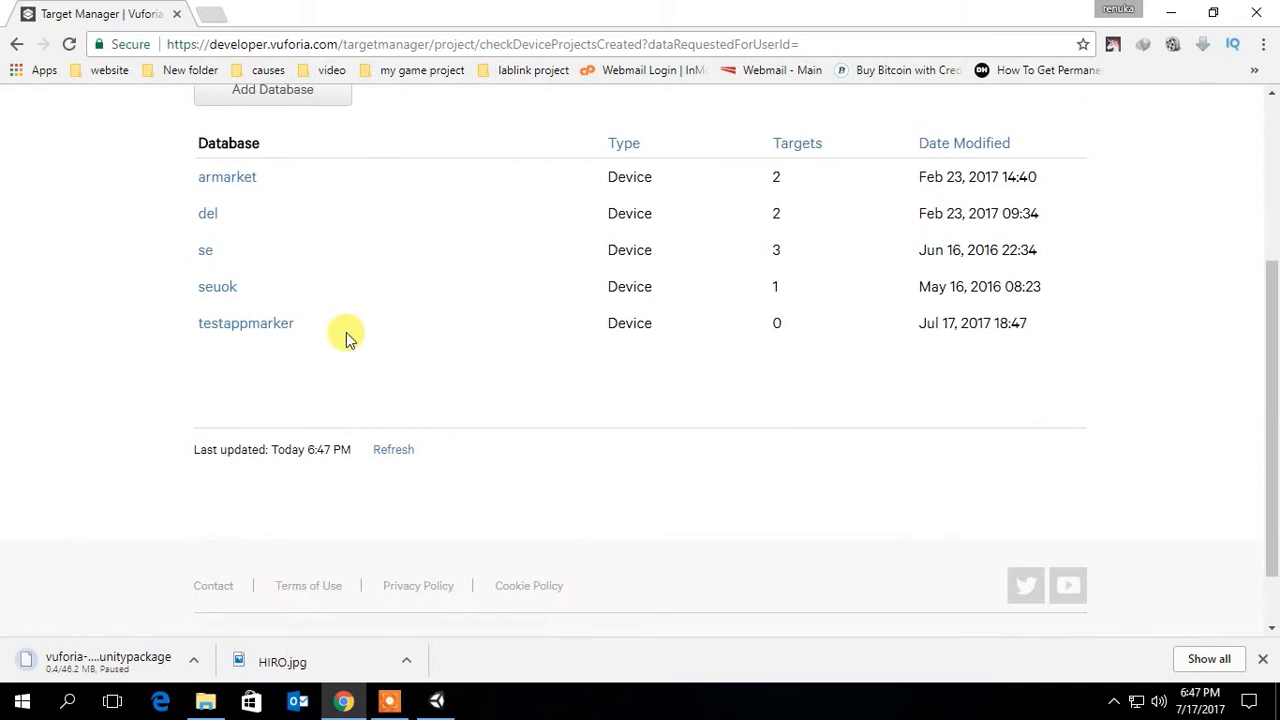
{"action": "scroll", "coordinate": [343, 337], "scroll_direction": "up", "scroll_amount": 2}
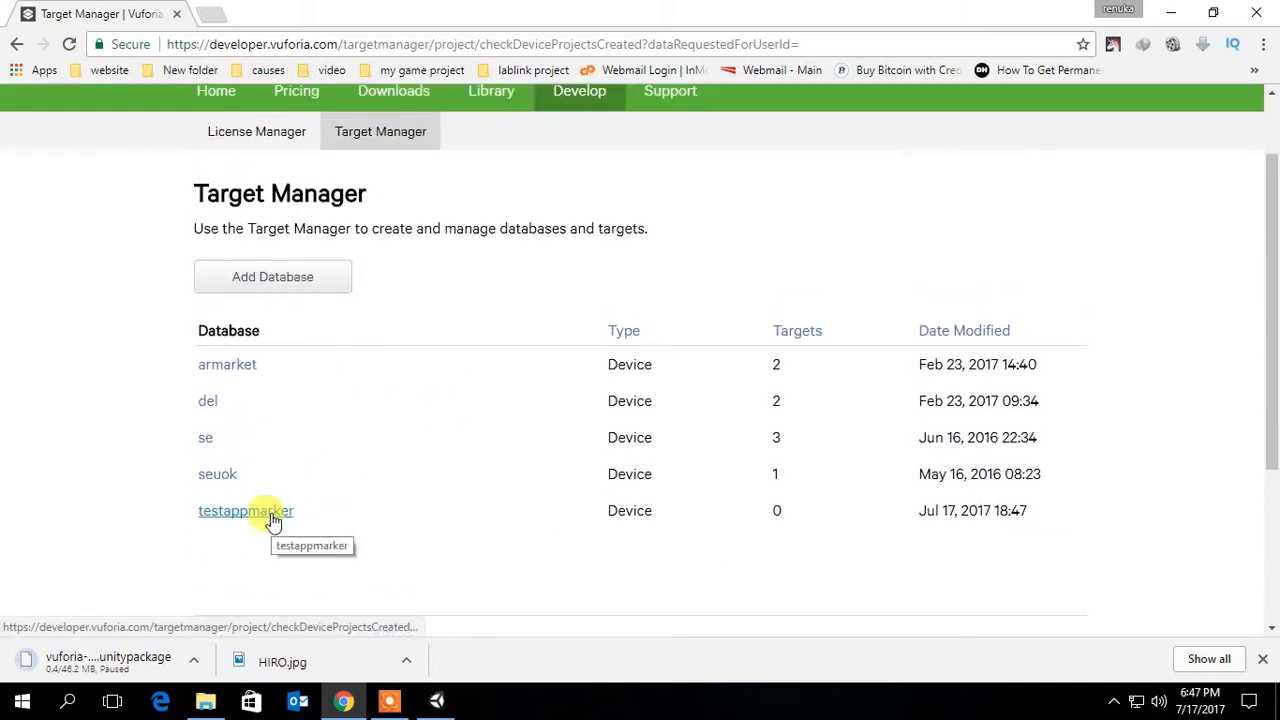
{"action": "left_click", "coordinate": [272, 514]}
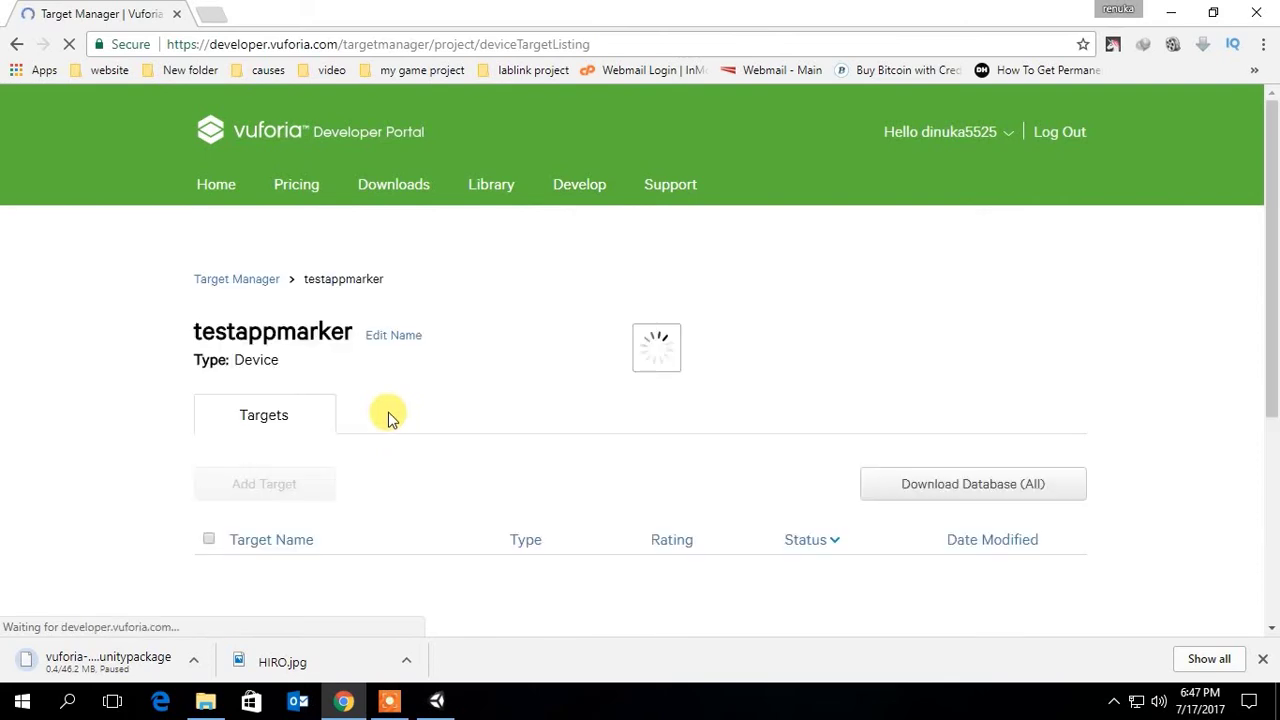
Step: Start a new single-image target with width 200 and name HIRO
{"action": "scroll", "coordinate": [390, 418], "scroll_direction": "down", "scroll_amount": 2}
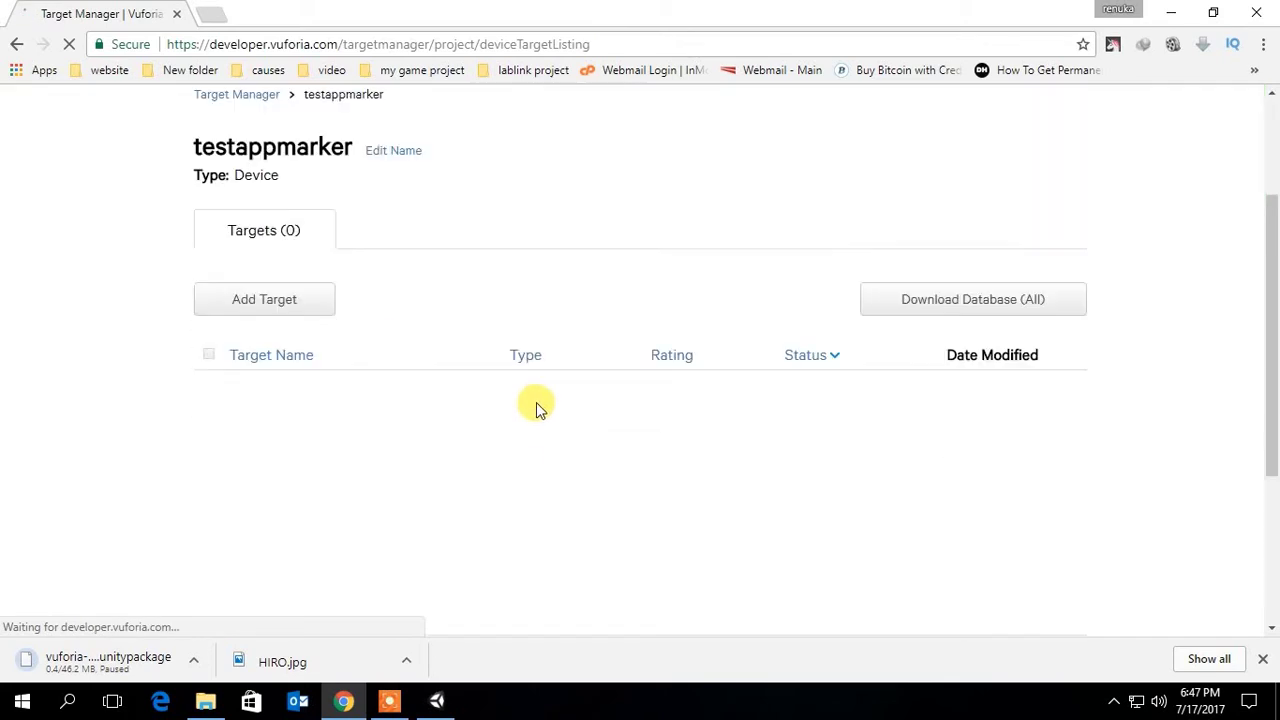
{"action": "left_click", "coordinate": [279, 308]}
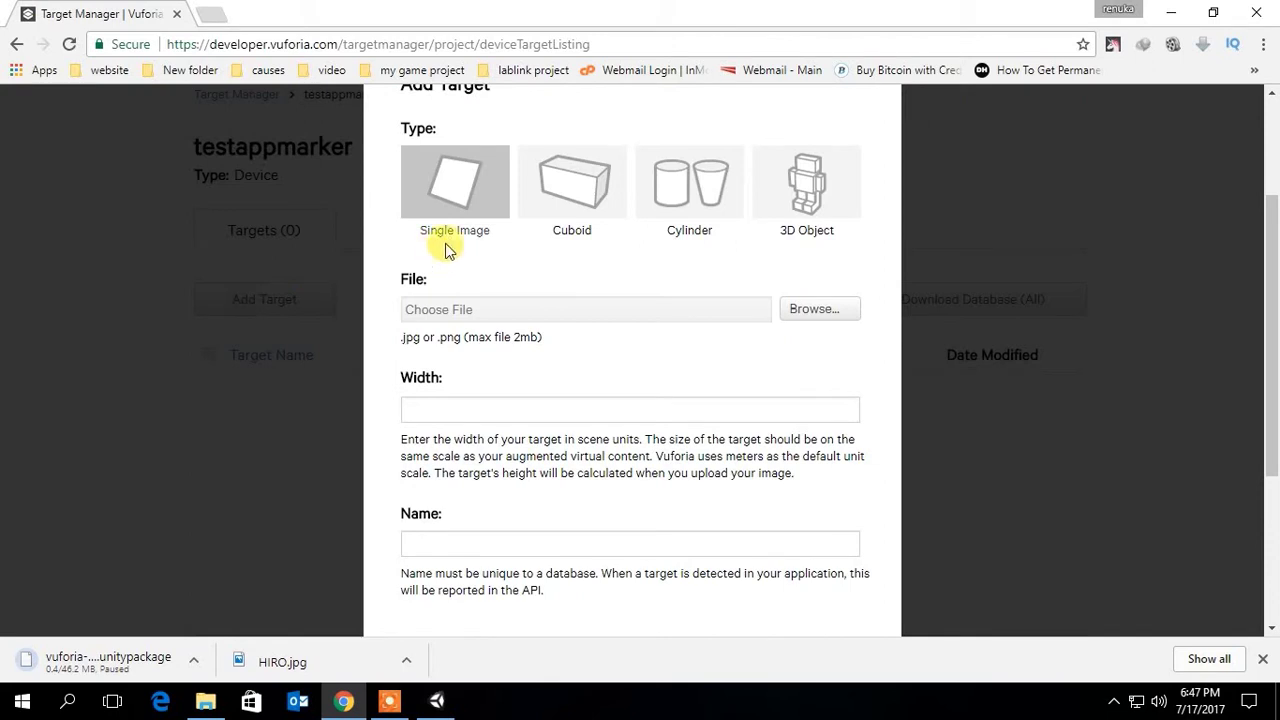
{"action": "left_click", "coordinate": [500, 407]}
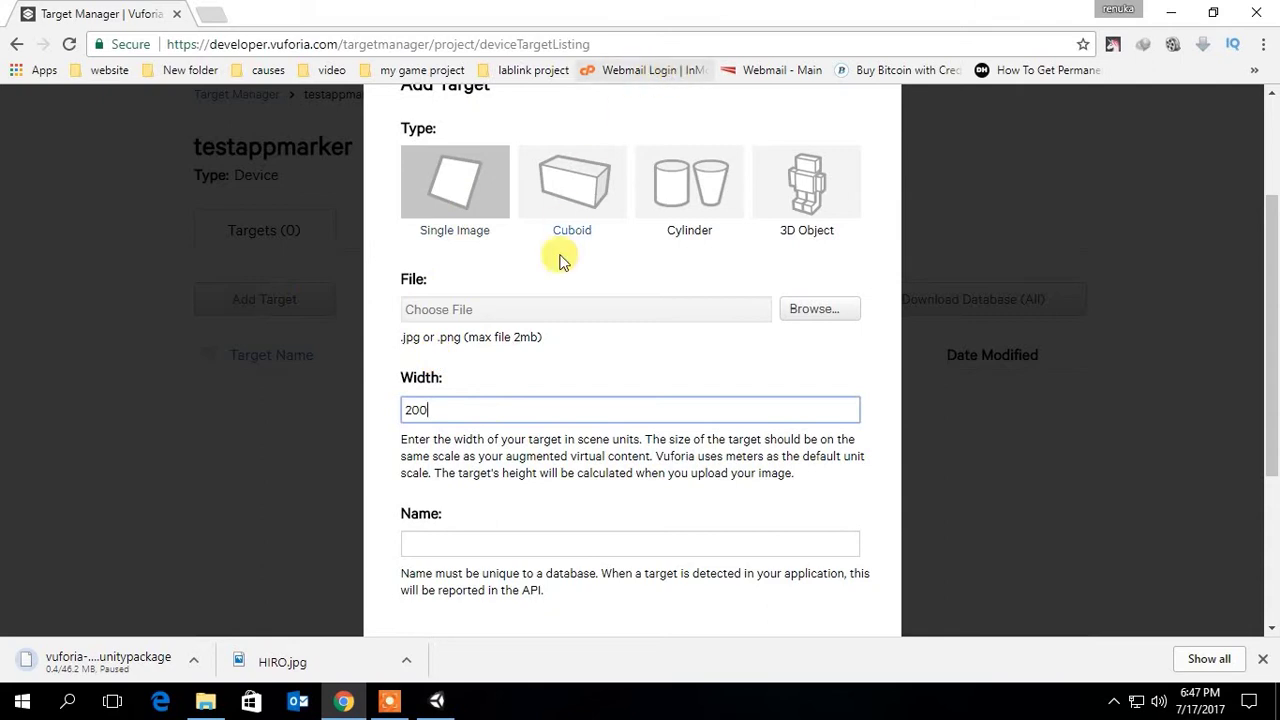
{"action": "left_click", "coordinate": [515, 540]}
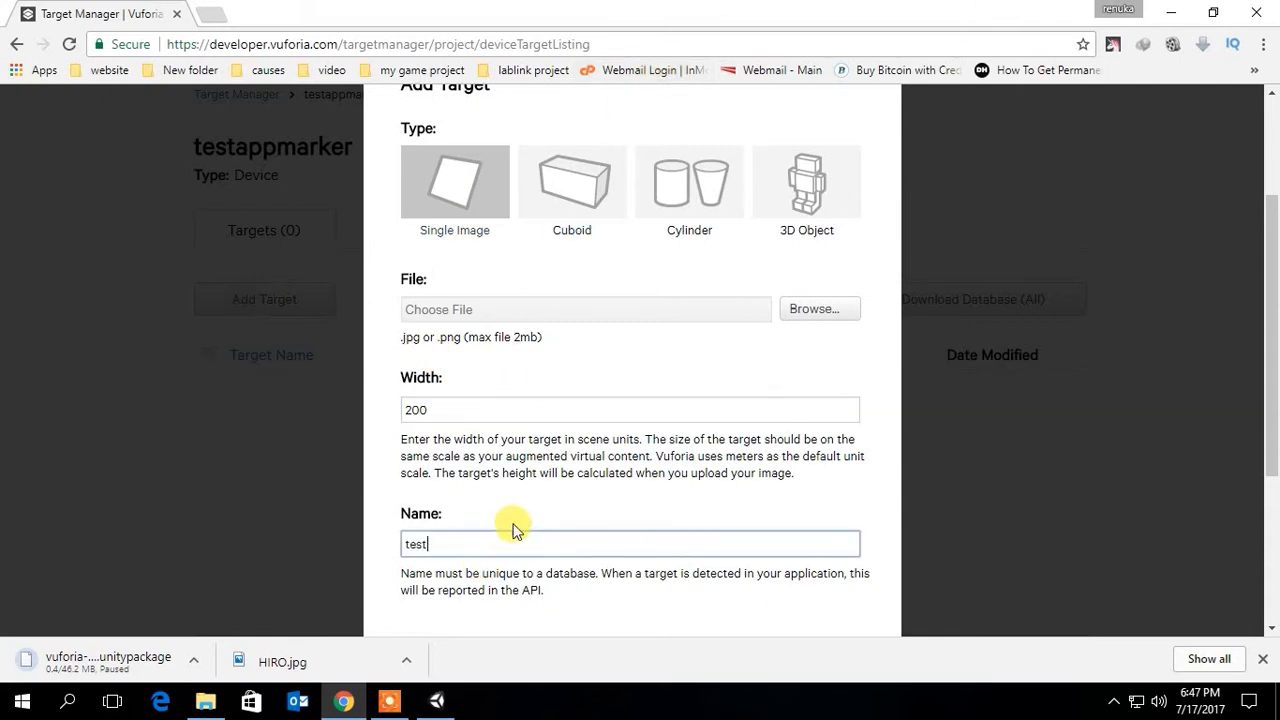
Step: Choose HIRO.jpg as the target image and upload the HIRO target
{"action": "left_click", "coordinate": [828, 318]}
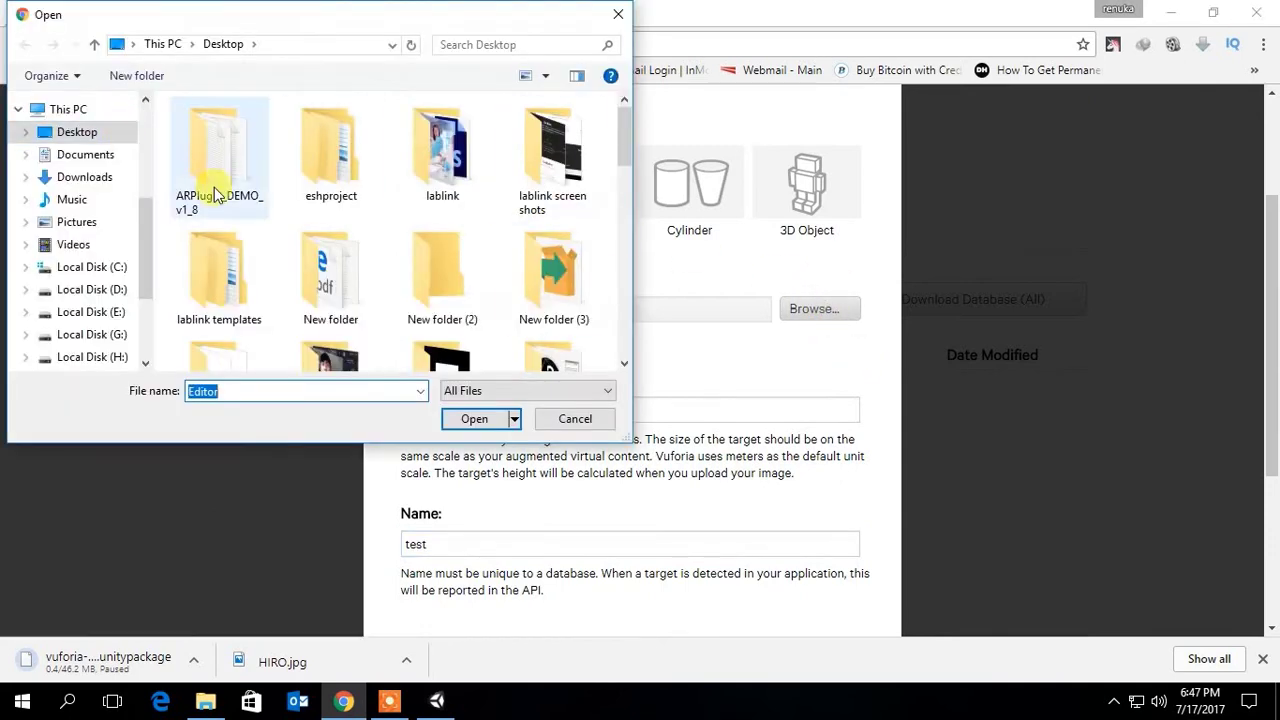
{"action": "scroll", "coordinate": [300, 186], "scroll_direction": "down", "scroll_amount": 2}
{"action": "scroll", "coordinate": [330, 150], "scroll_direction": "up", "scroll_amount": 1}
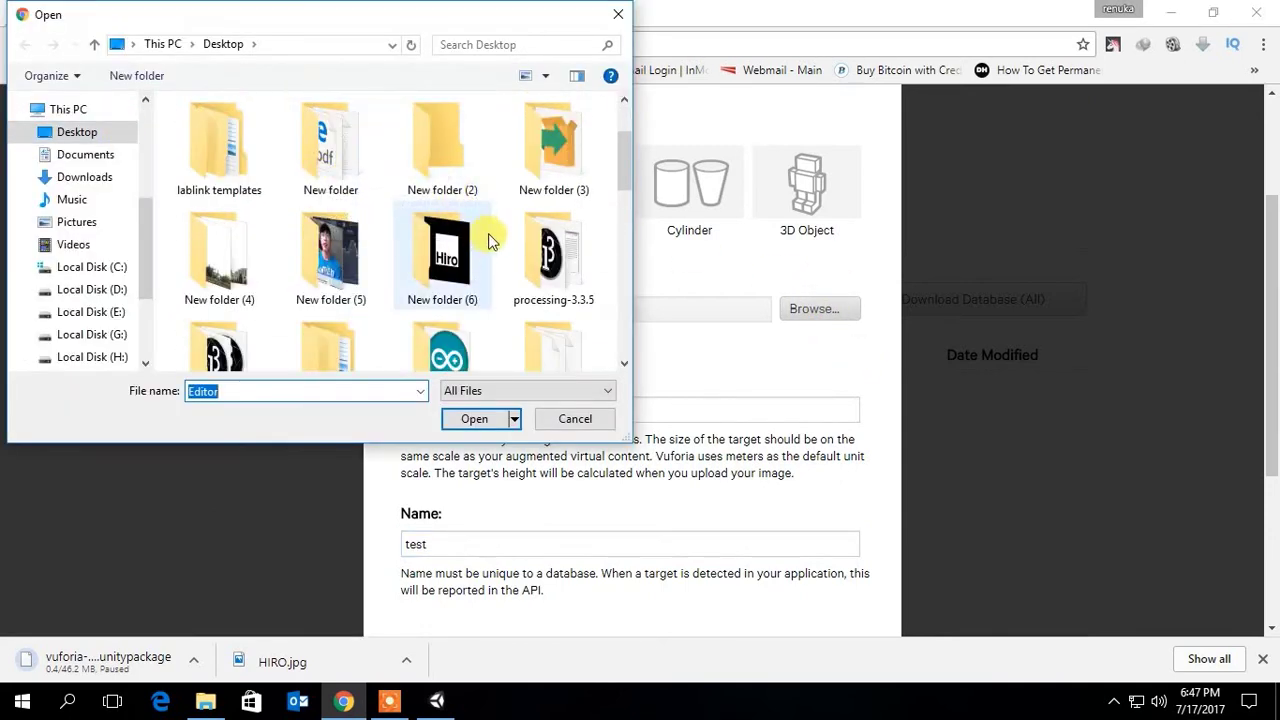
{"action": "double_click", "coordinate": [447, 255]}
{"action": "left_click", "coordinate": [229, 180]}
{"action": "left_click", "coordinate": [475, 420]}
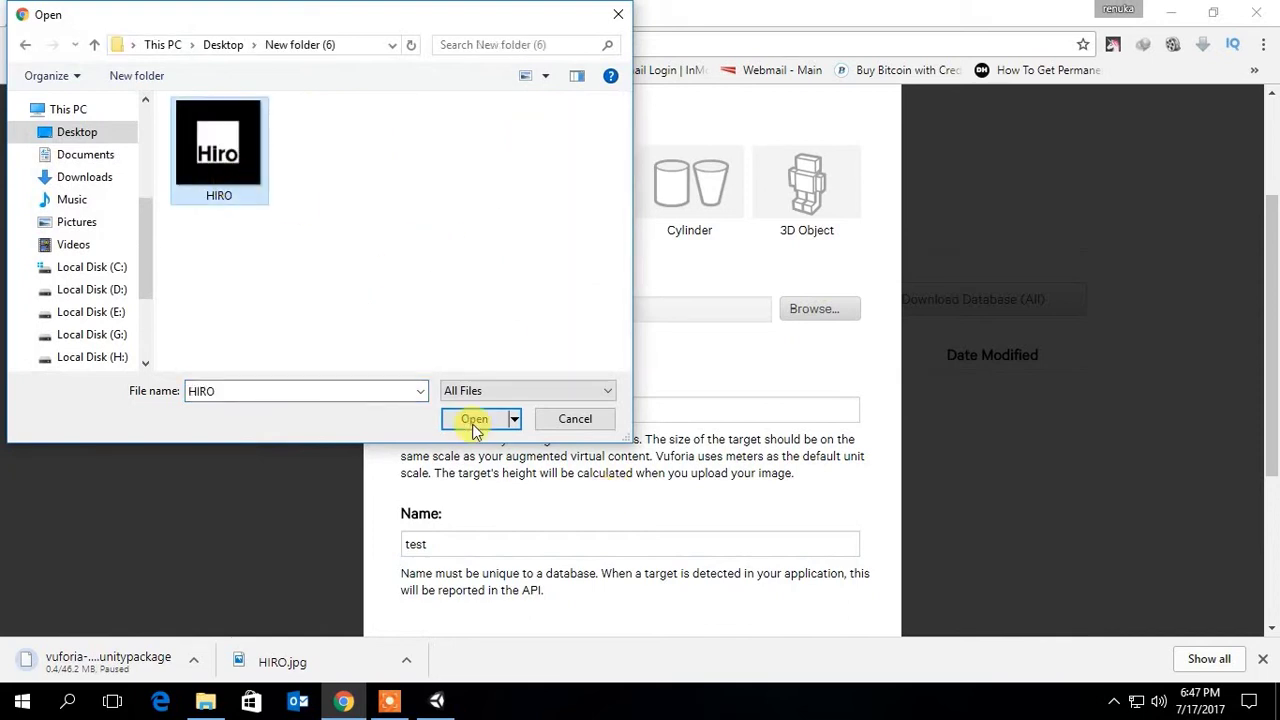
{"action": "scroll", "coordinate": [473, 418], "scroll_direction": "down", "scroll_amount": 3}
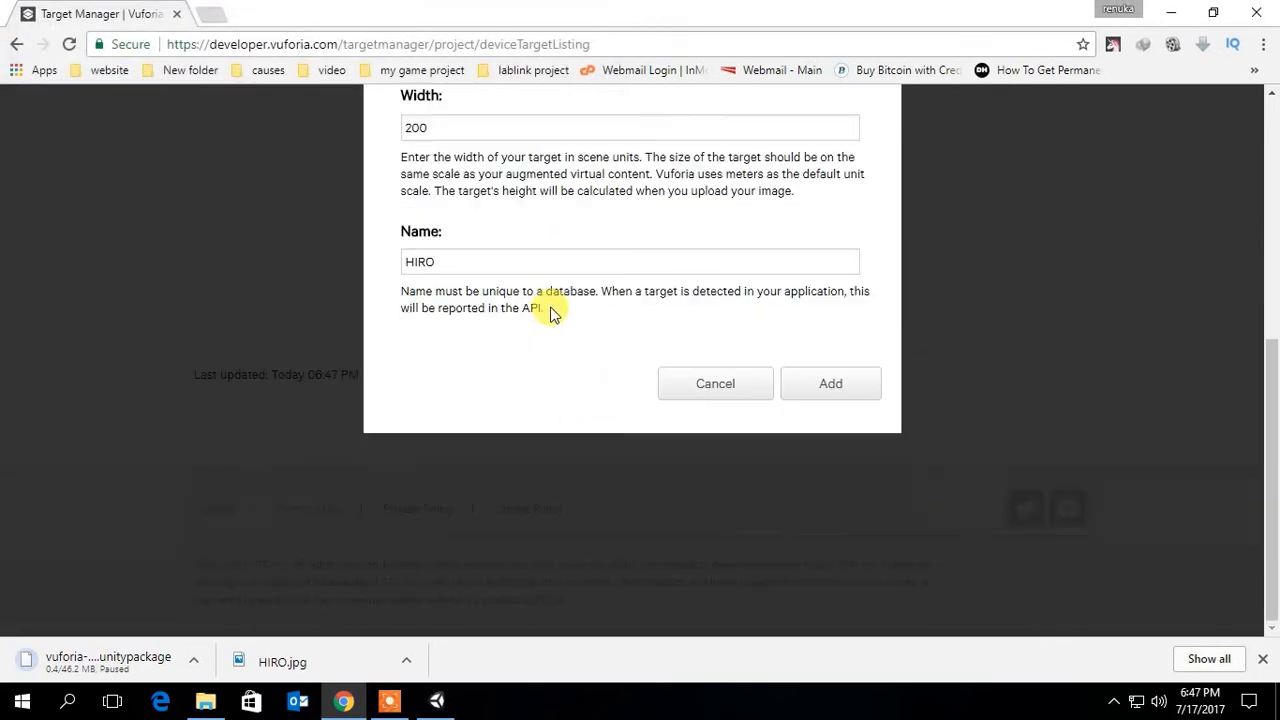
{"action": "scroll", "coordinate": [550, 310], "scroll_direction": "up", "scroll_amount": 2}
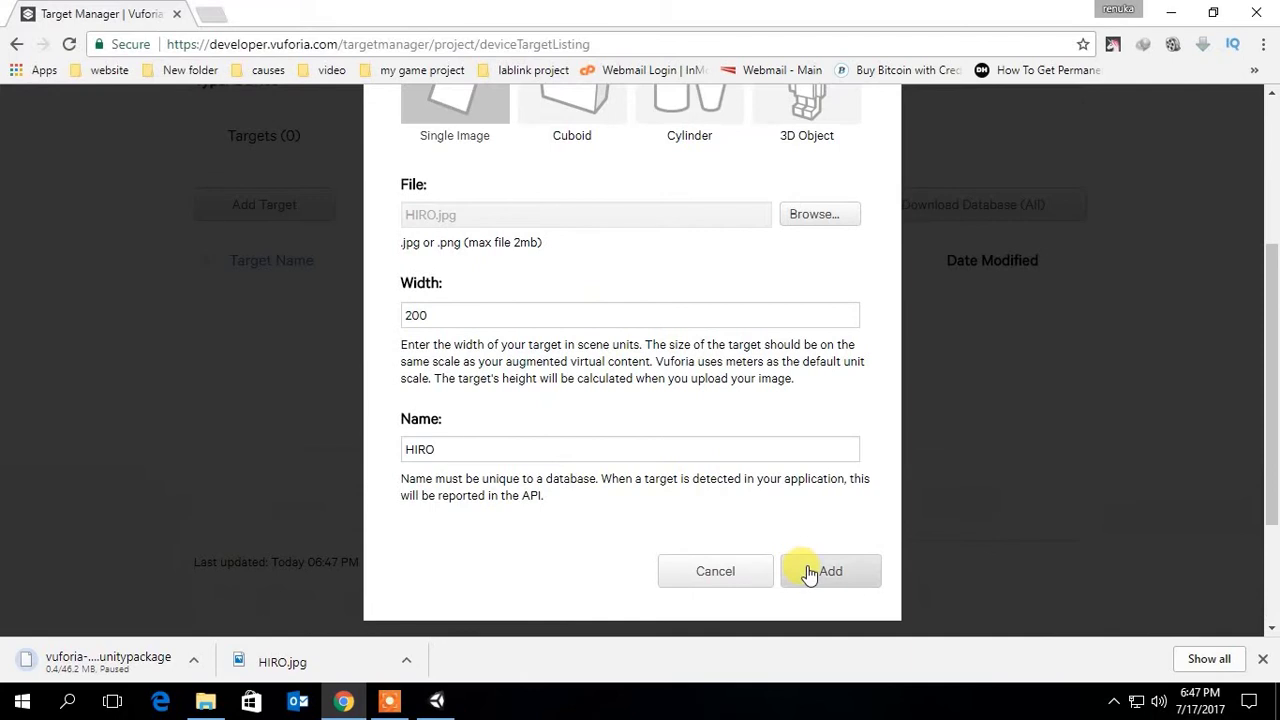
{"action": "left_click", "coordinate": [810, 572]}
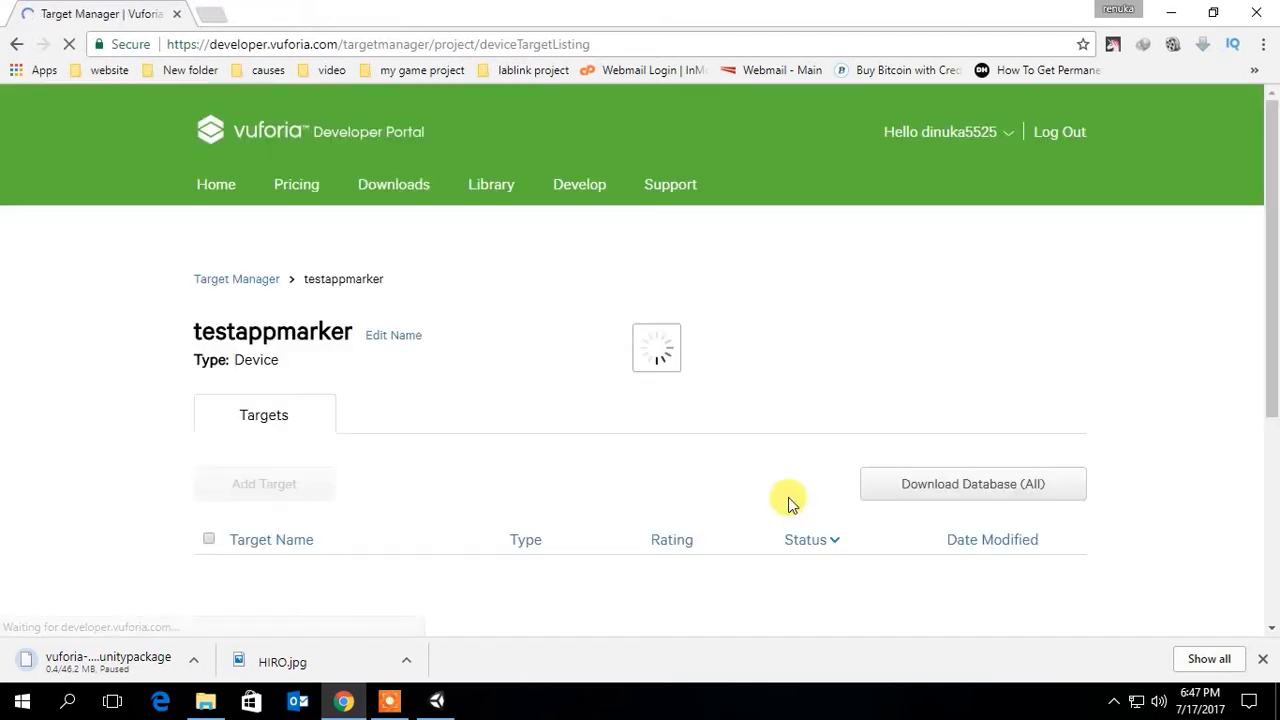
{"action": "scroll", "coordinate": [786, 480], "scroll_direction": "down", "scroll_amount": 2}
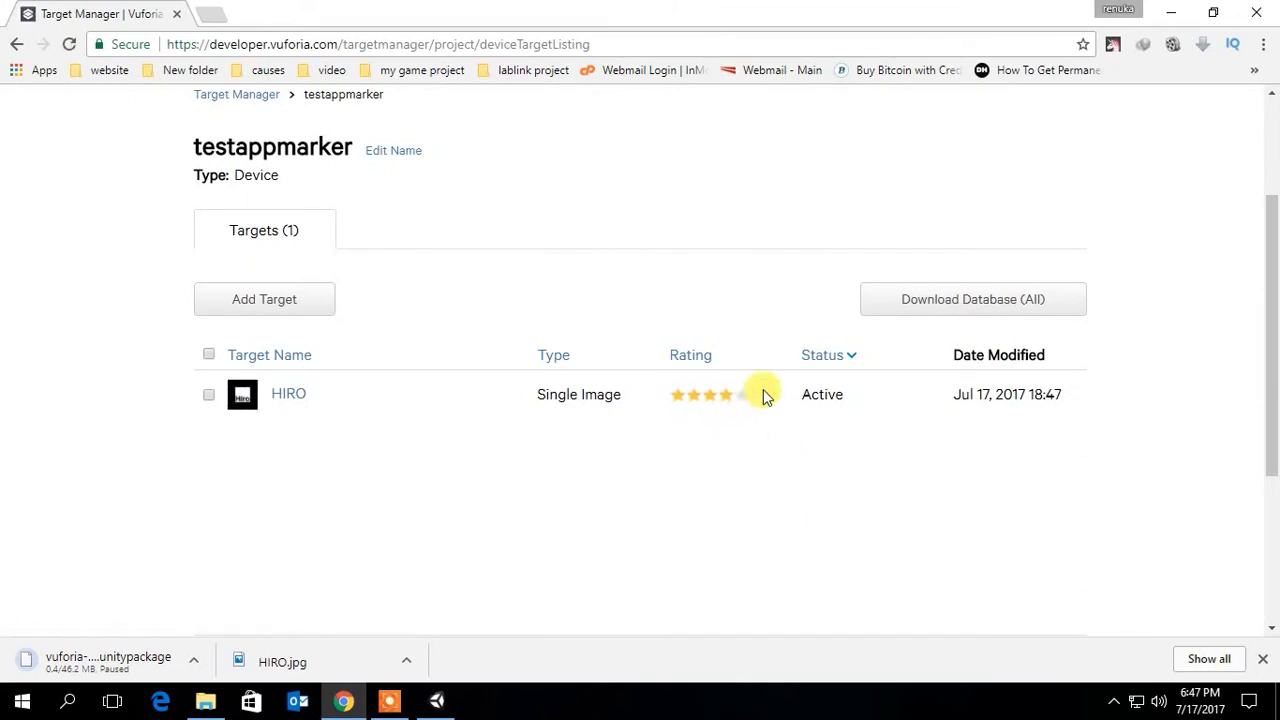
Step: Download the whole testappmarker database compiled for the Unity Editor platform
{"action": "left_click", "coordinate": [930, 312]}
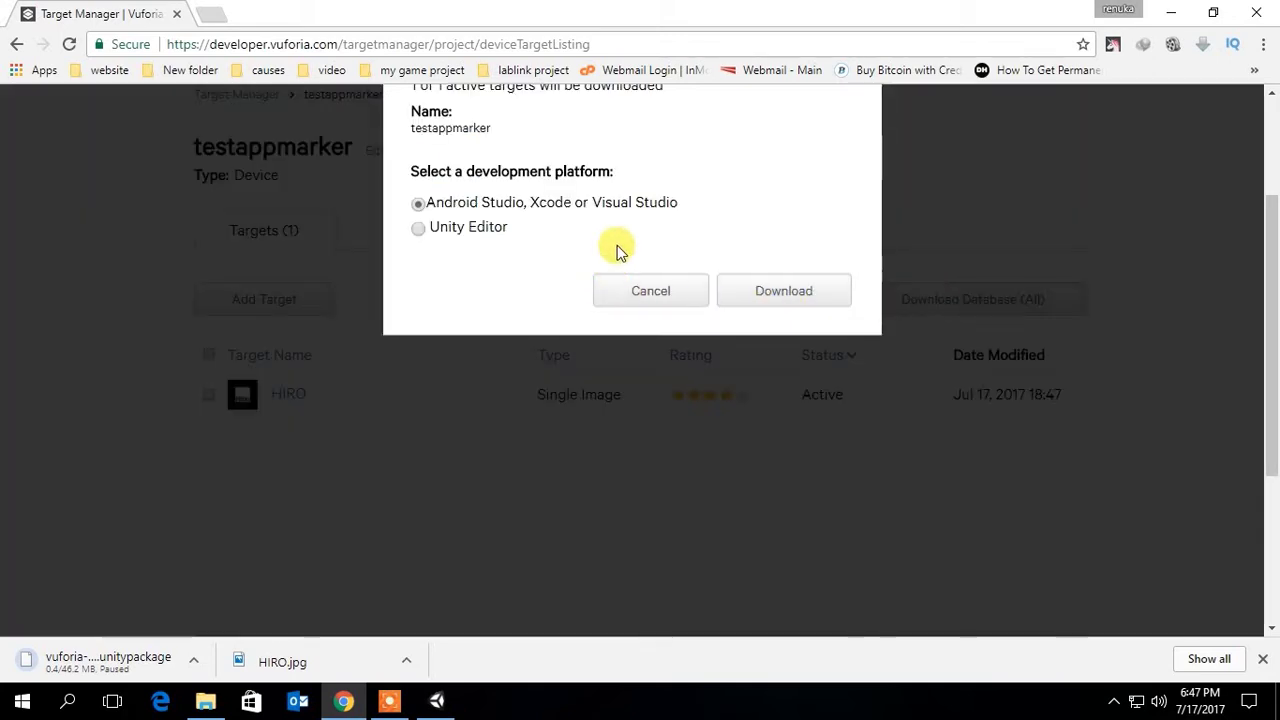
{"action": "scroll", "coordinate": [616, 250], "scroll_direction": "up", "scroll_amount": 1}
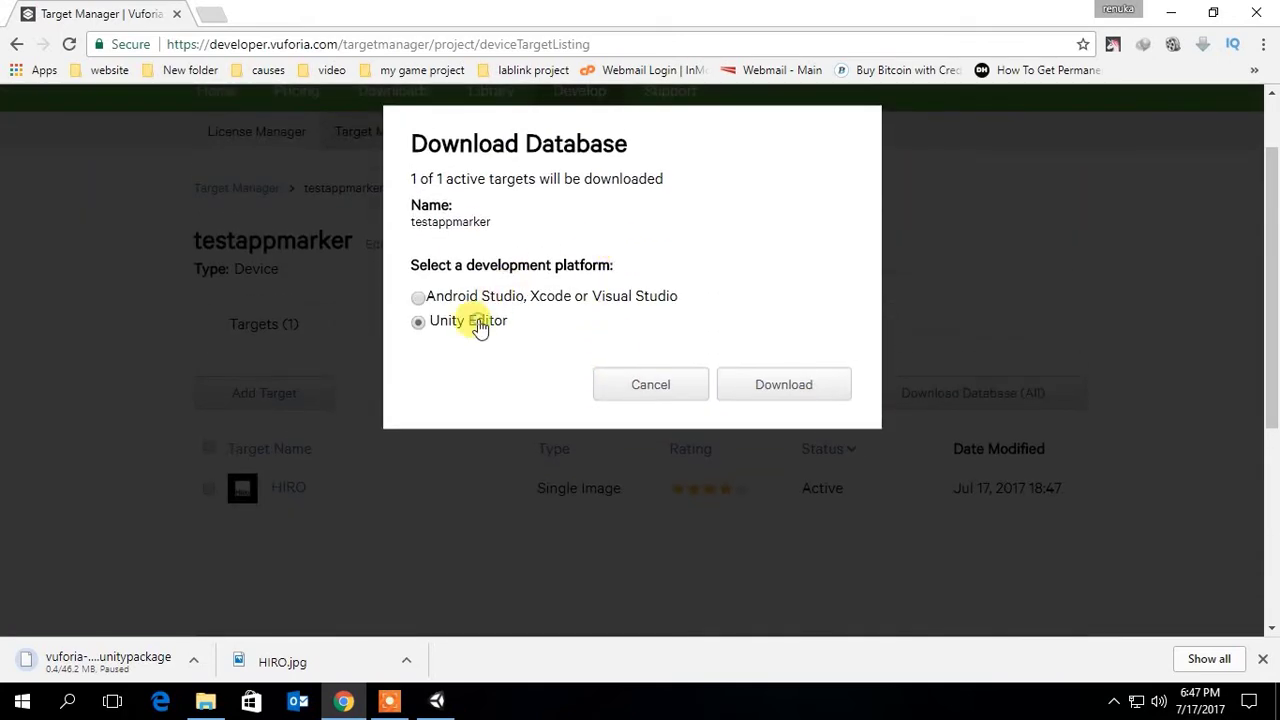
{"action": "left_click", "coordinate": [812, 395]}
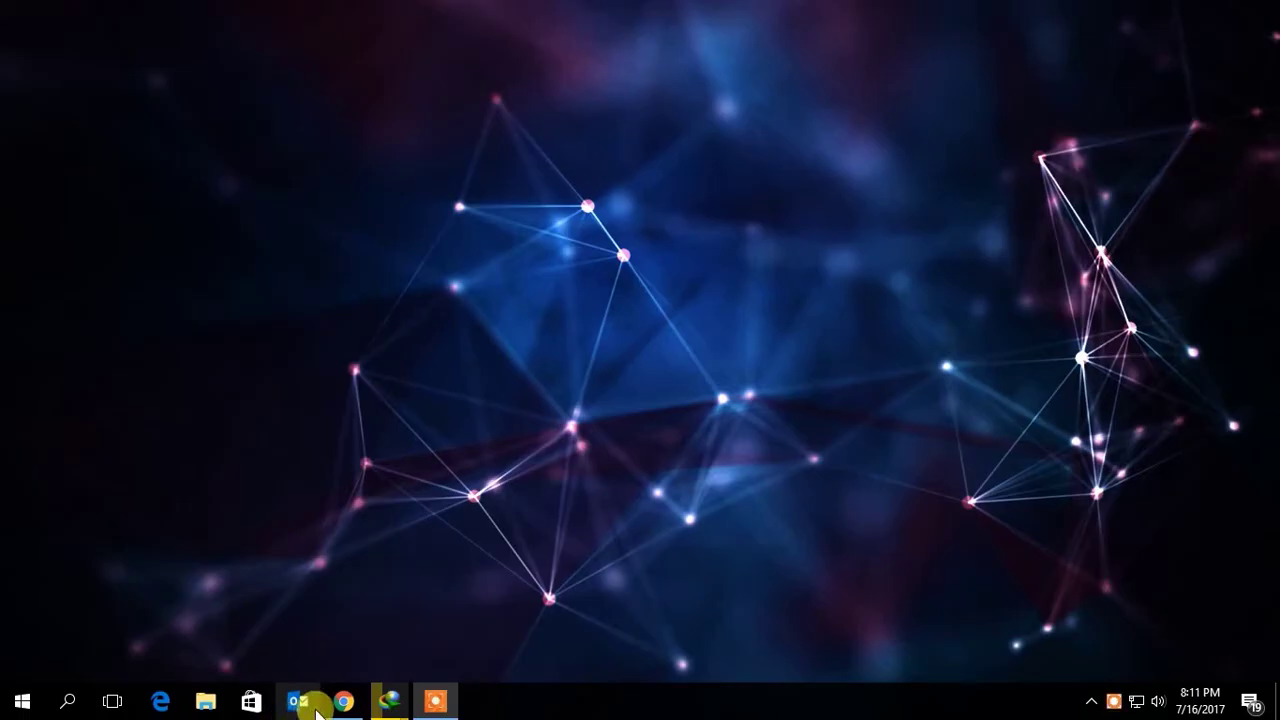
Step: Browse Mixamo's 3D Characters store to page 2 and open the Mutant character
{"action": "left_click", "coordinate": [341, 700]}
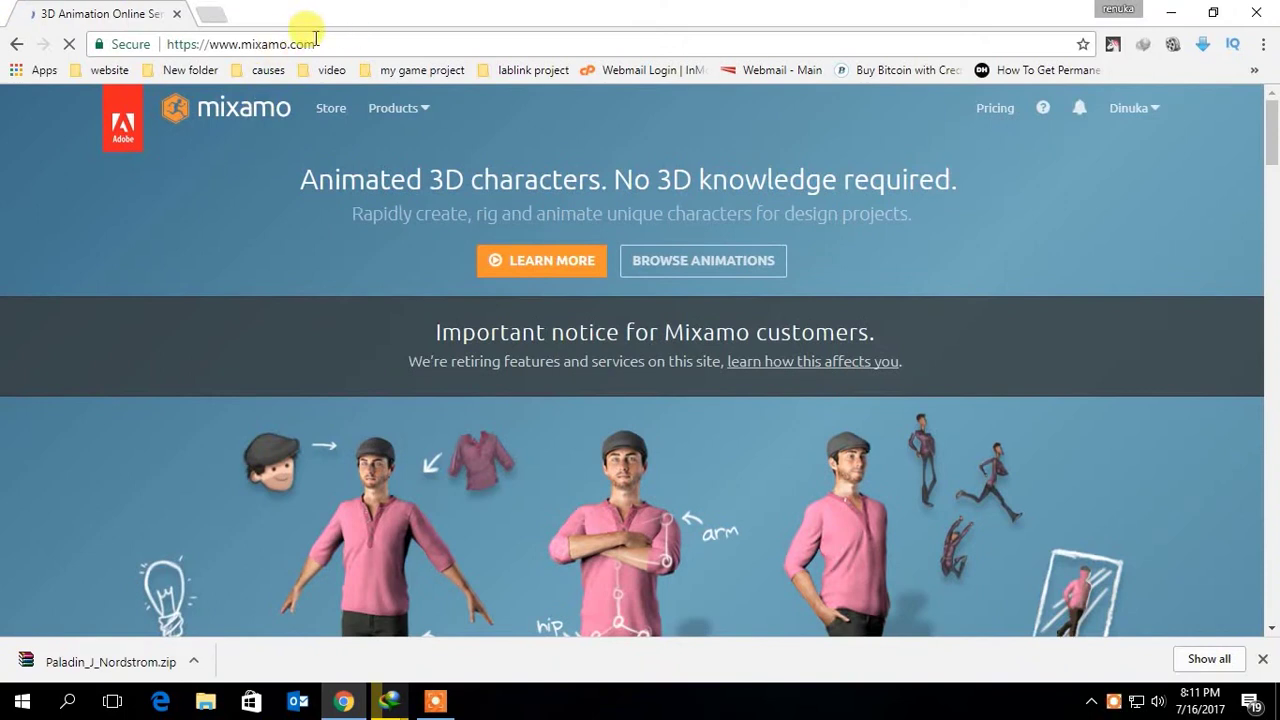
{"action": "left_click", "coordinate": [435, 105]}
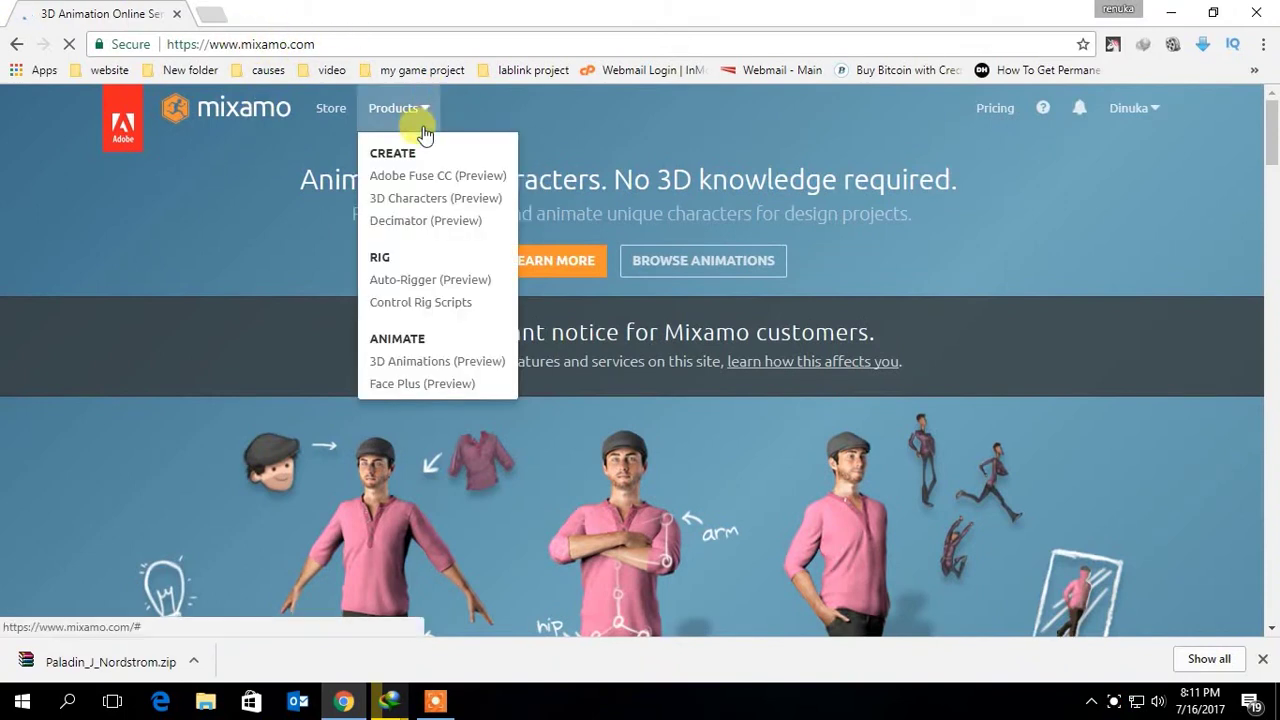
{"action": "left_click", "coordinate": [418, 200]}
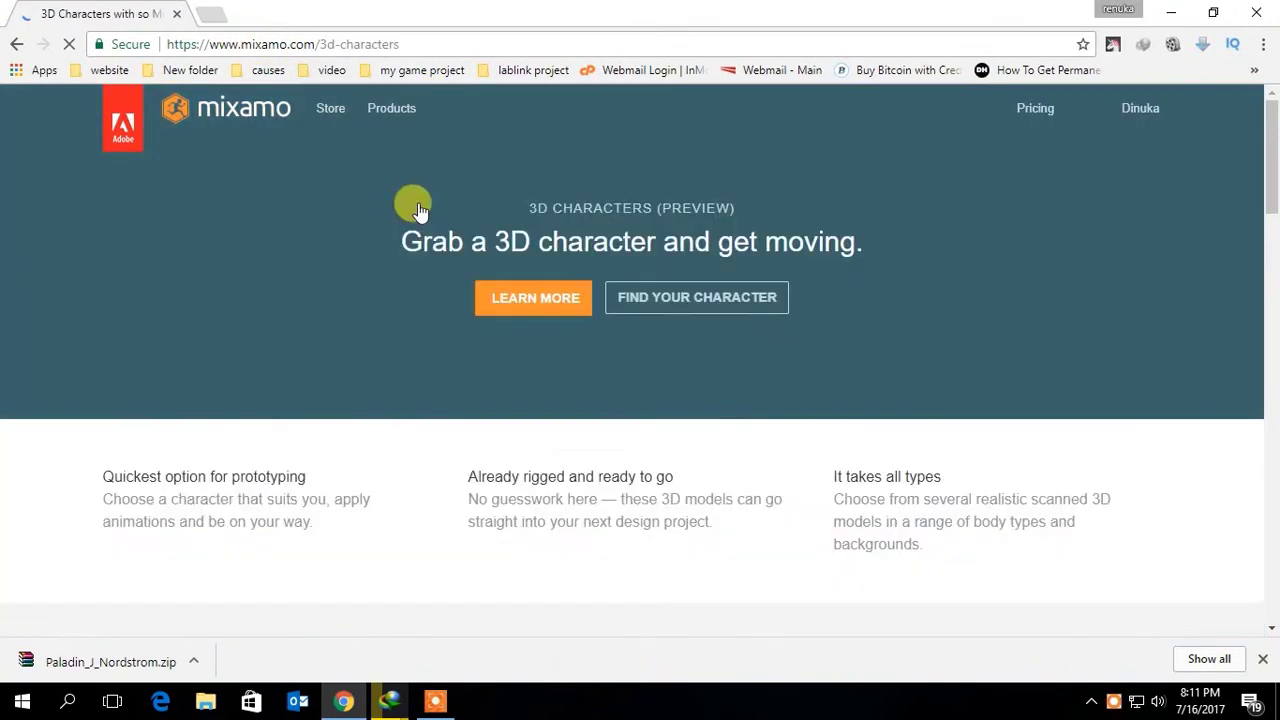
{"action": "left_click", "coordinate": [699, 308]}
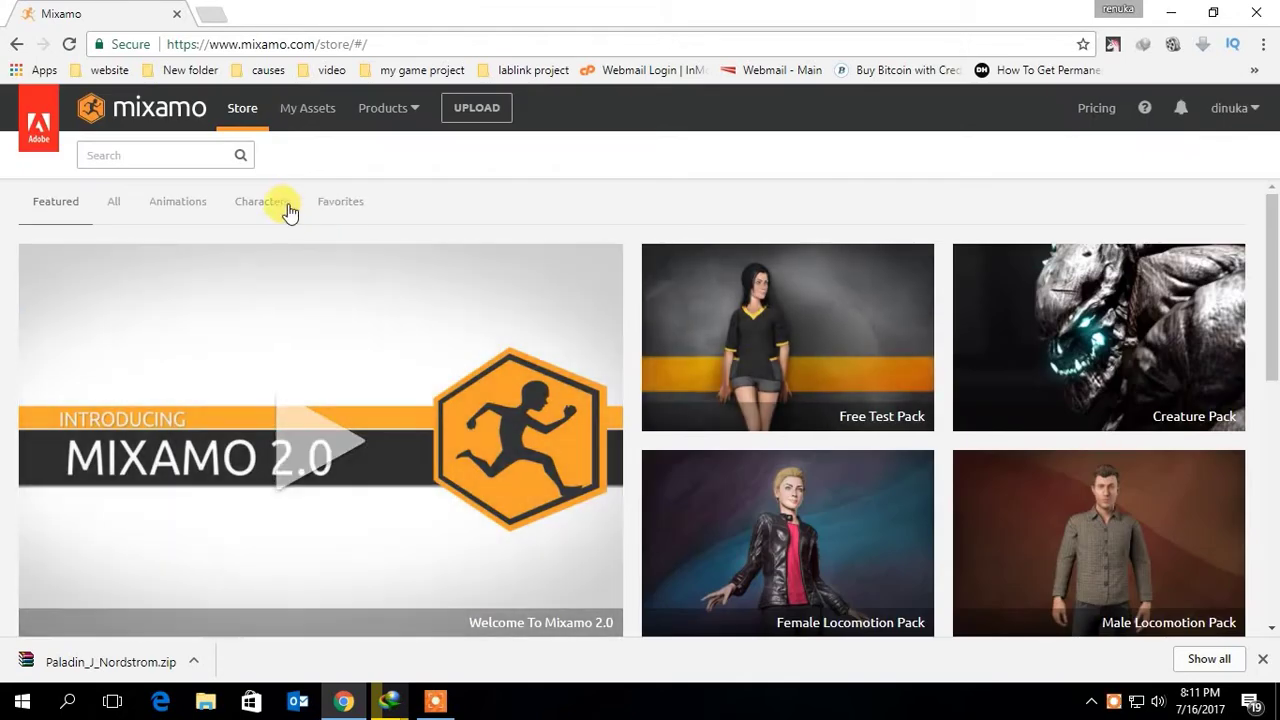
{"action": "left_click", "coordinate": [284, 207]}
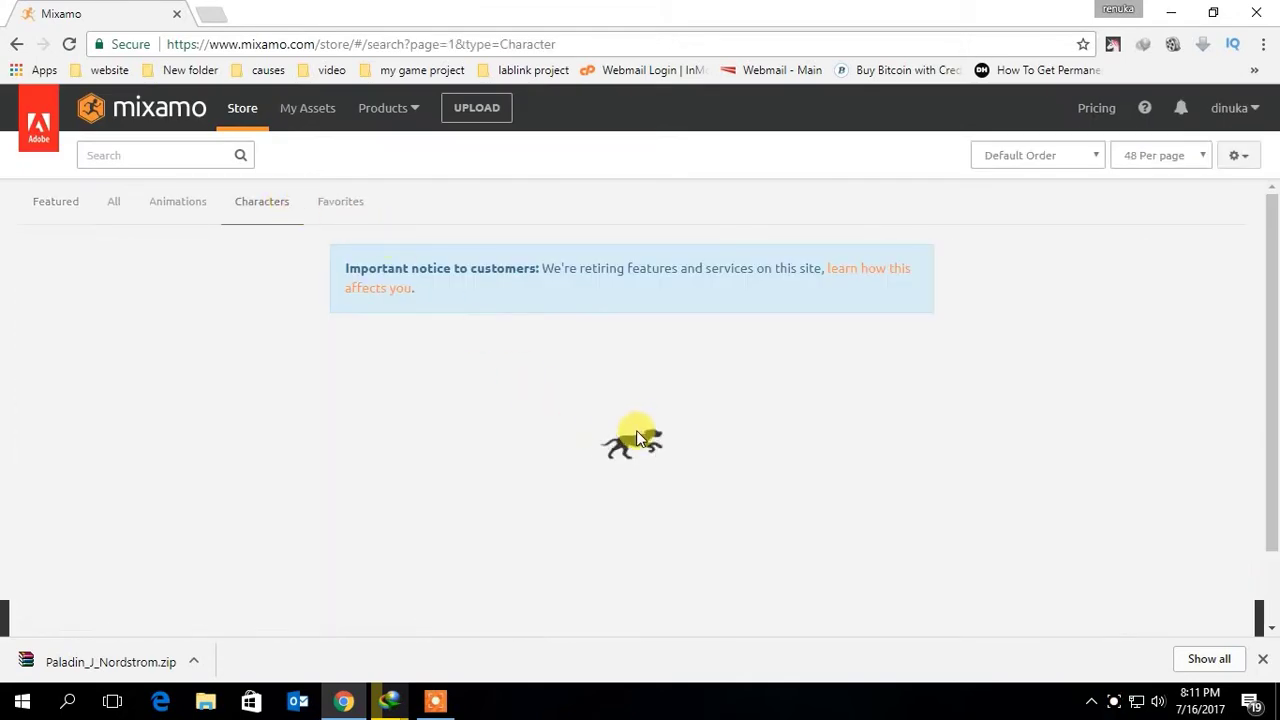
{"action": "scroll", "coordinate": [660, 424], "scroll_direction": "down", "scroll_amount": 3}
{"action": "scroll", "coordinate": [665, 420], "scroll_direction": "down", "scroll_amount": 10}
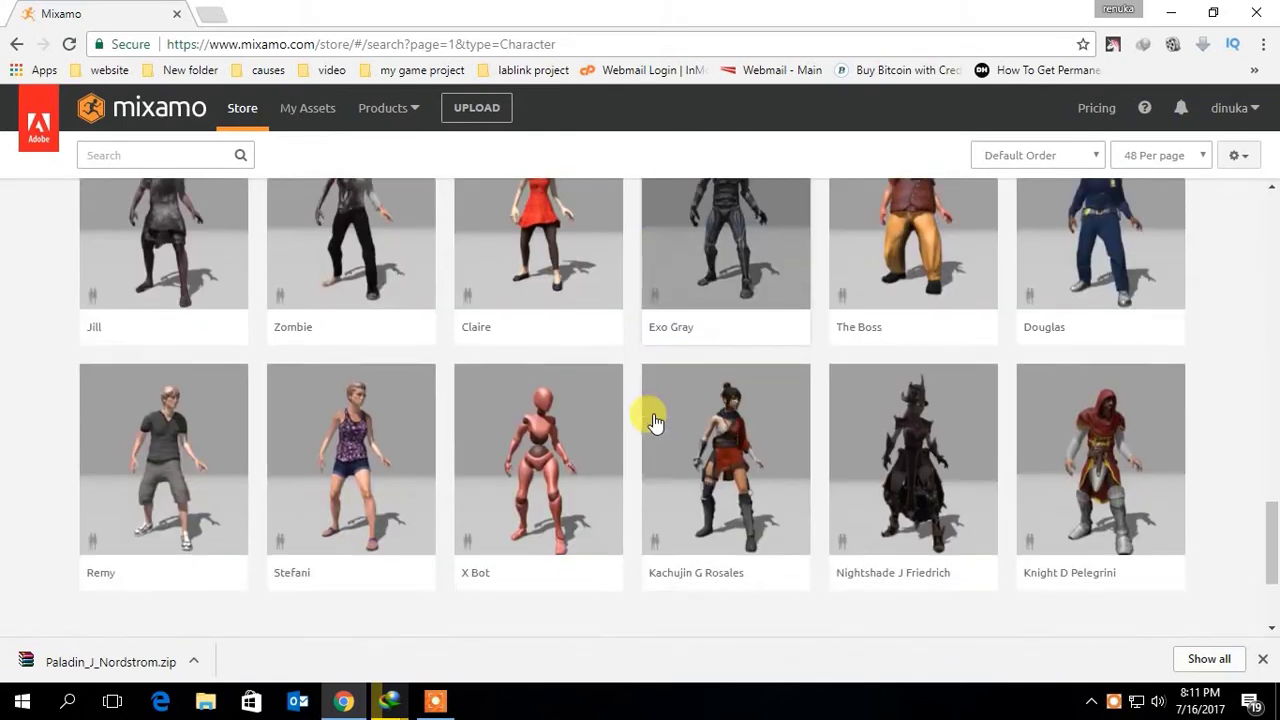
{"action": "scroll", "coordinate": [652, 420], "scroll_direction": "down", "scroll_amount": 3}
{"action": "left_click", "coordinate": [629, 478]}
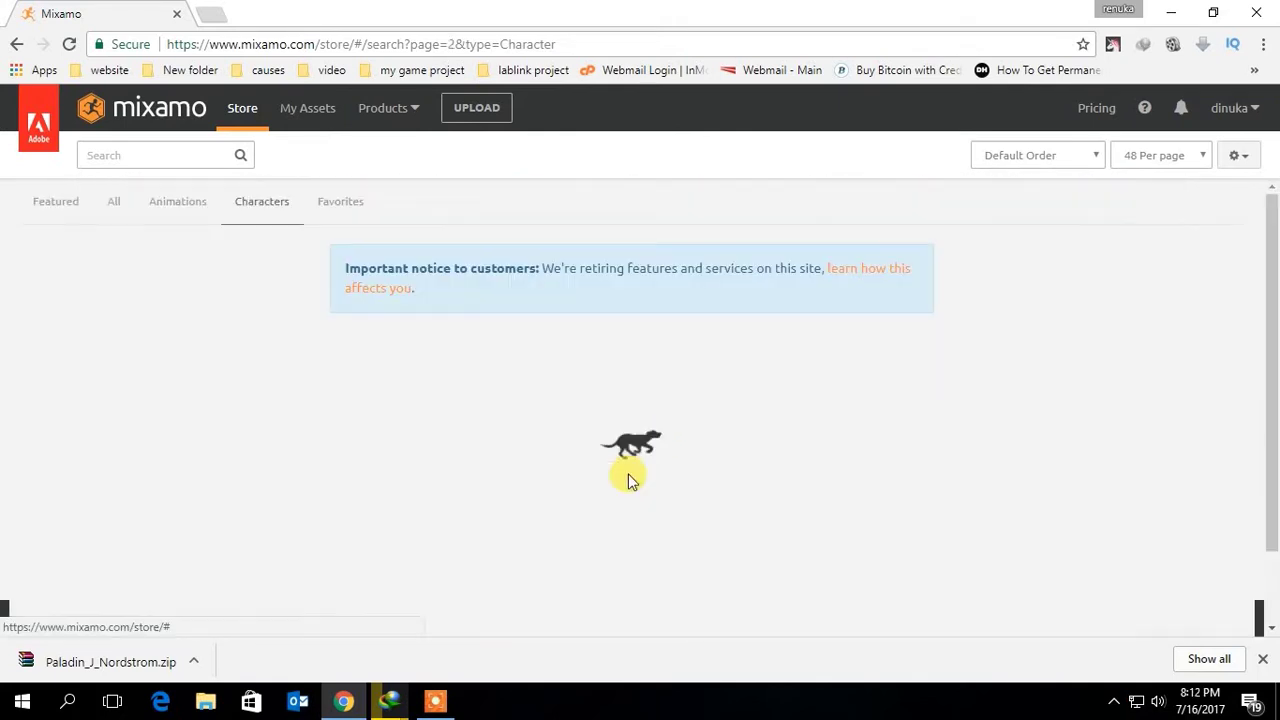
{"action": "scroll", "coordinate": [651, 443], "scroll_direction": "down", "scroll_amount": 4}
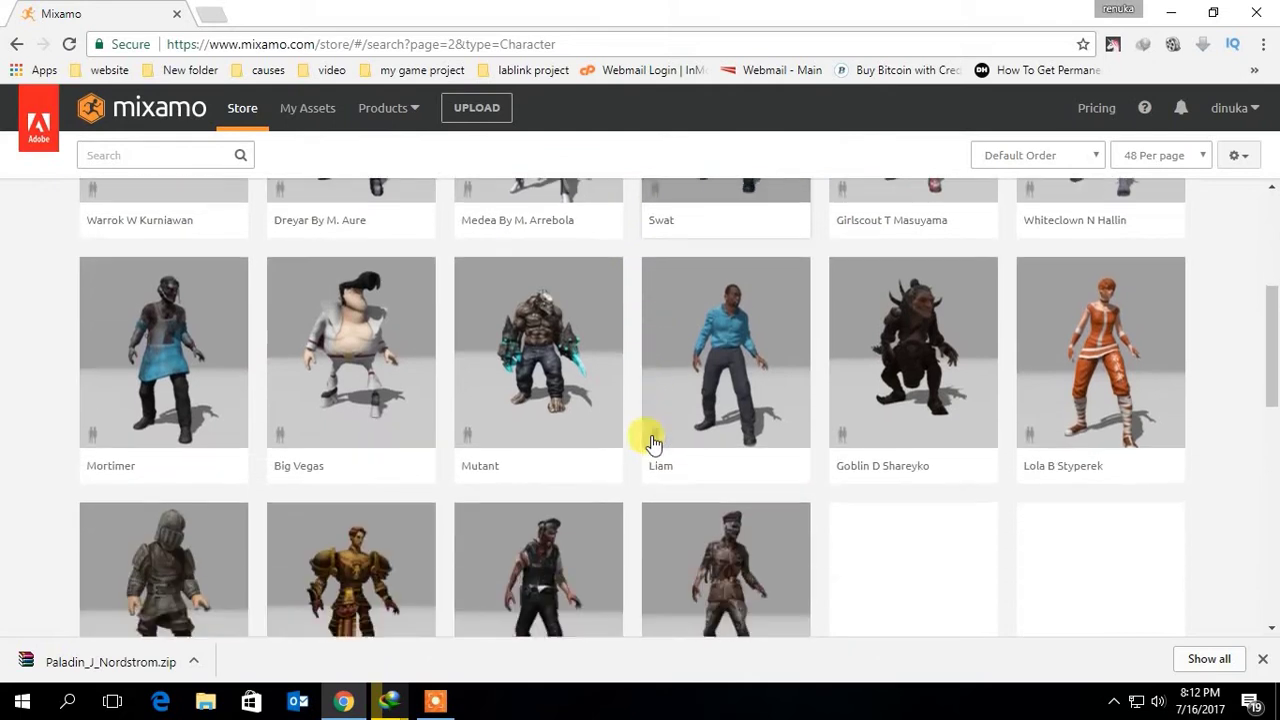
{"action": "scroll", "coordinate": [651, 443], "scroll_direction": "down", "scroll_amount": 1}
{"action": "left_click", "coordinate": [558, 276]}
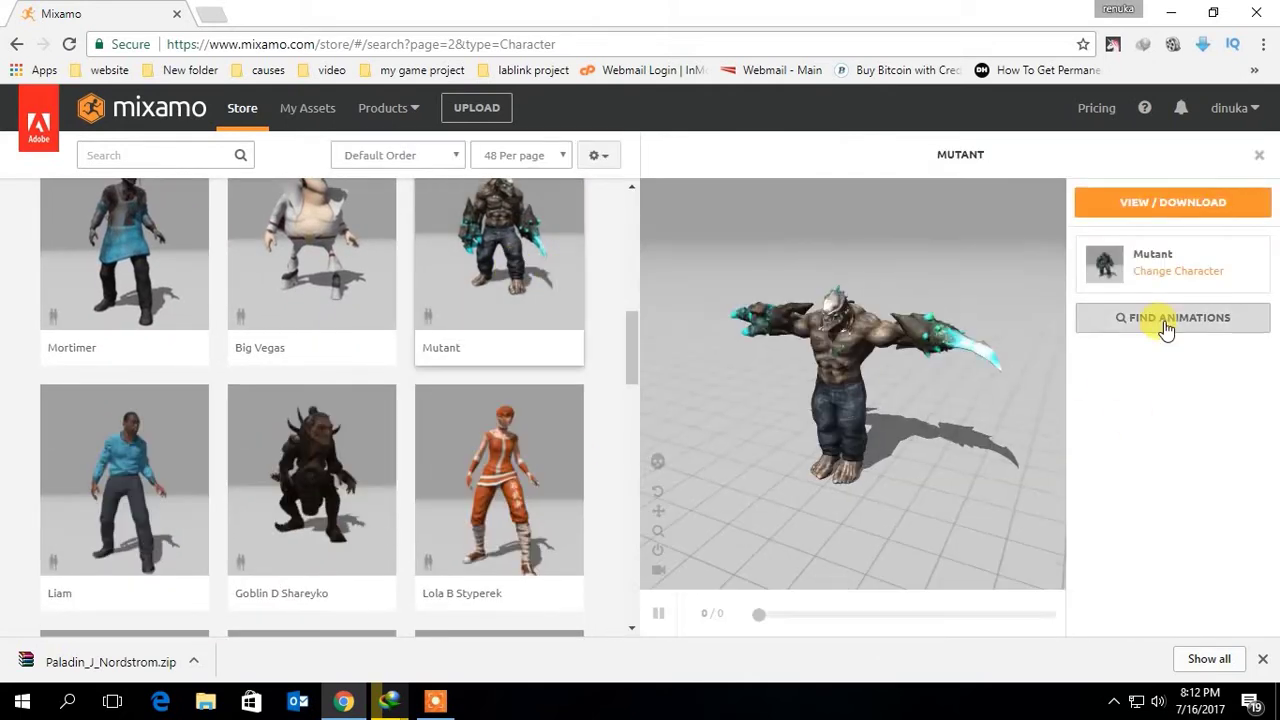
{"action": "left_click", "coordinate": [1165, 325]}
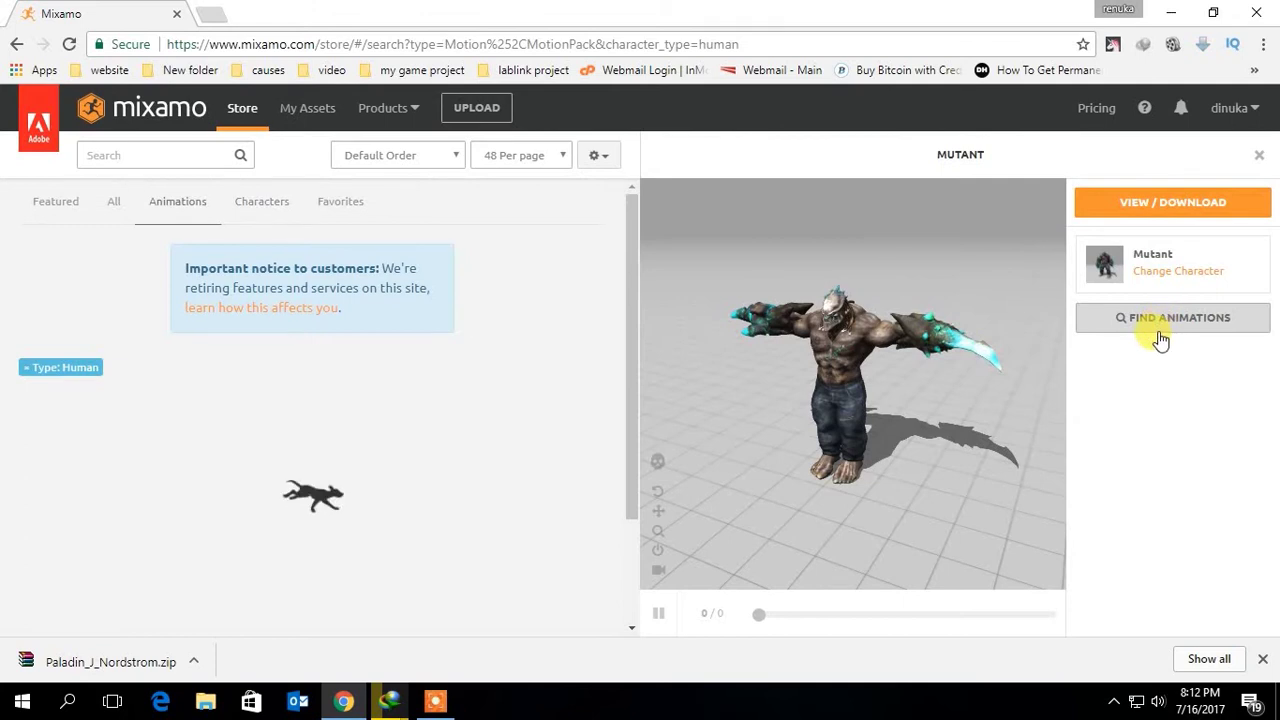
Step: Search for 'idle', preview Mutant Idle and add it to My Assets
{"action": "left_click", "coordinate": [174, 147]}
{"action": "type", "text": "ide"}
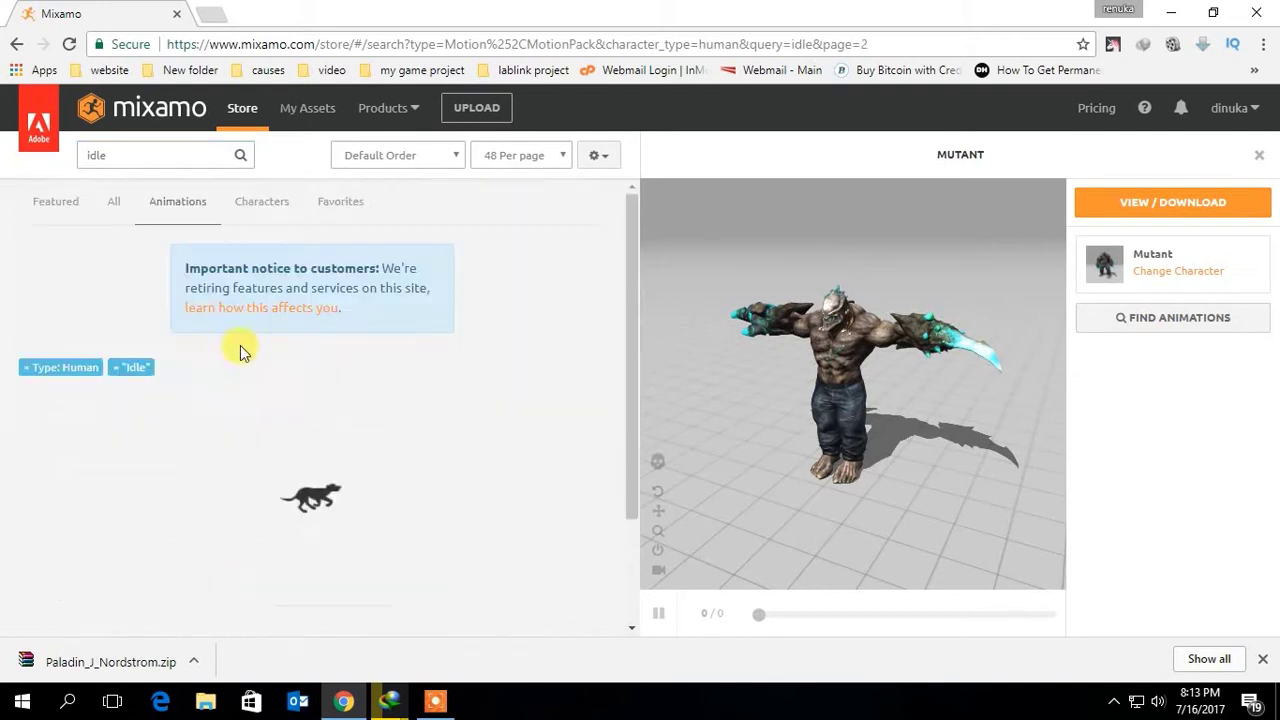
{"action": "left_click", "coordinate": [551, 320]}
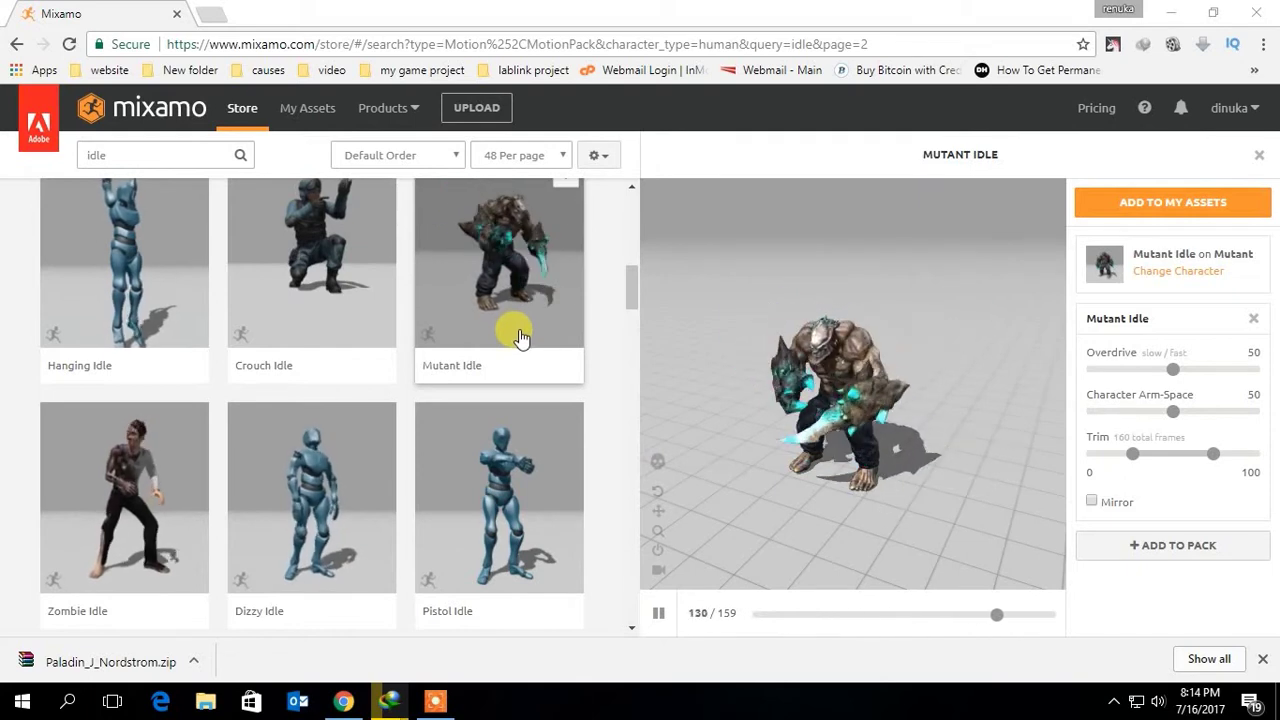
{"action": "scroll", "coordinate": [518, 340], "scroll_direction": "down", "scroll_amount": 2}
{"action": "scroll", "coordinate": [517, 346], "scroll_direction": "up", "scroll_amount": 5}
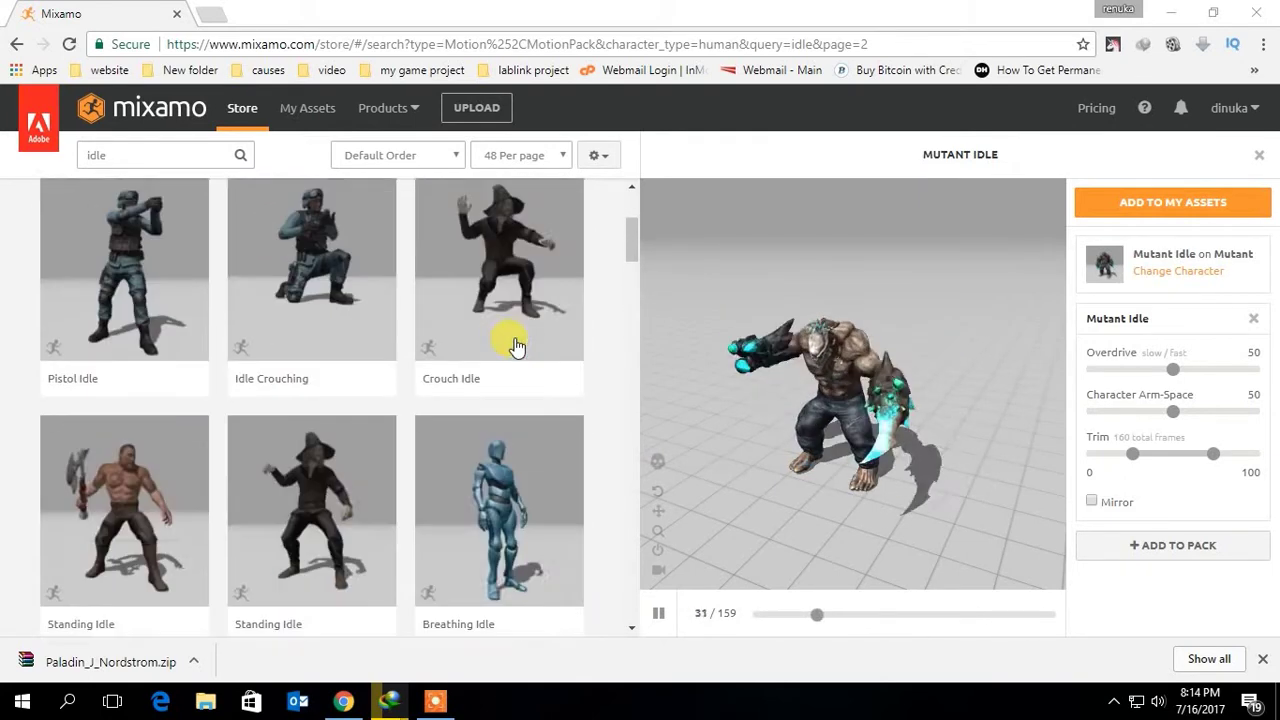
{"action": "scroll", "coordinate": [517, 346], "scroll_direction": "up", "scroll_amount": 2}
{"action": "left_click", "coordinate": [1200, 550]}
{"action": "left_click", "coordinate": [1157, 205]}
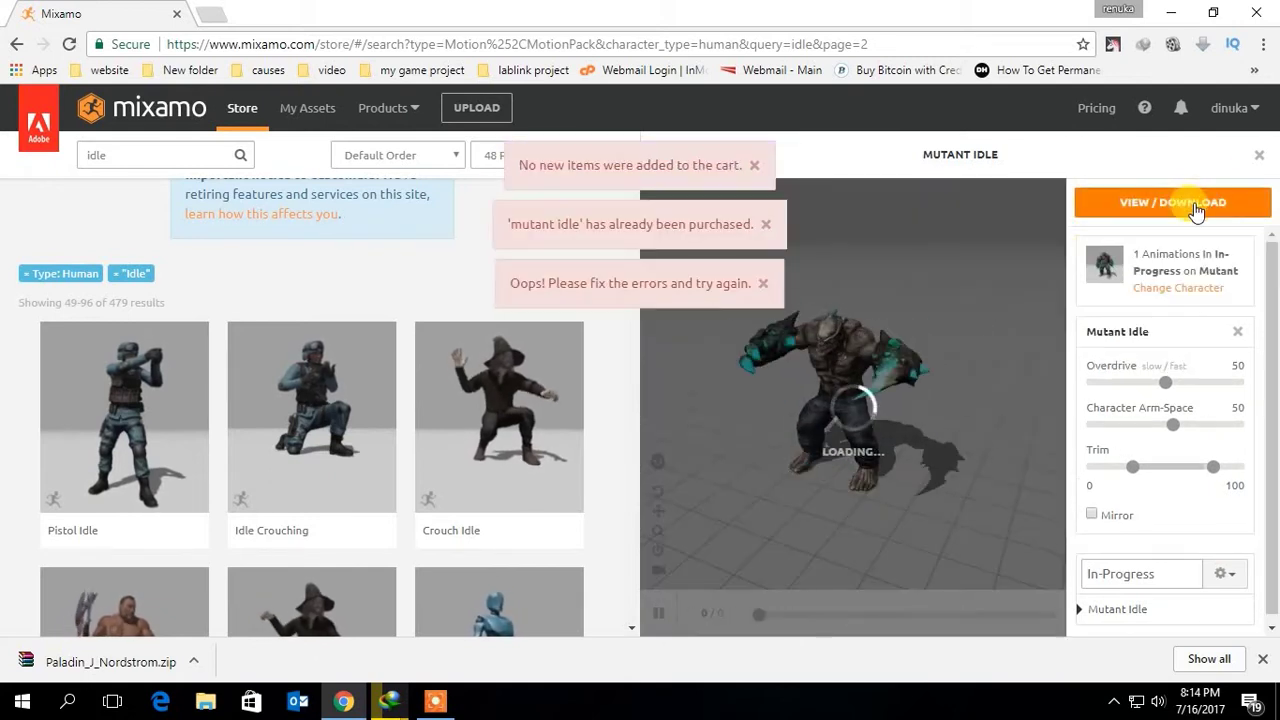
Step: Queue and download the Mutant animation pack as FBX for Unity (.fbx)
{"action": "left_click", "coordinate": [1196, 205]}
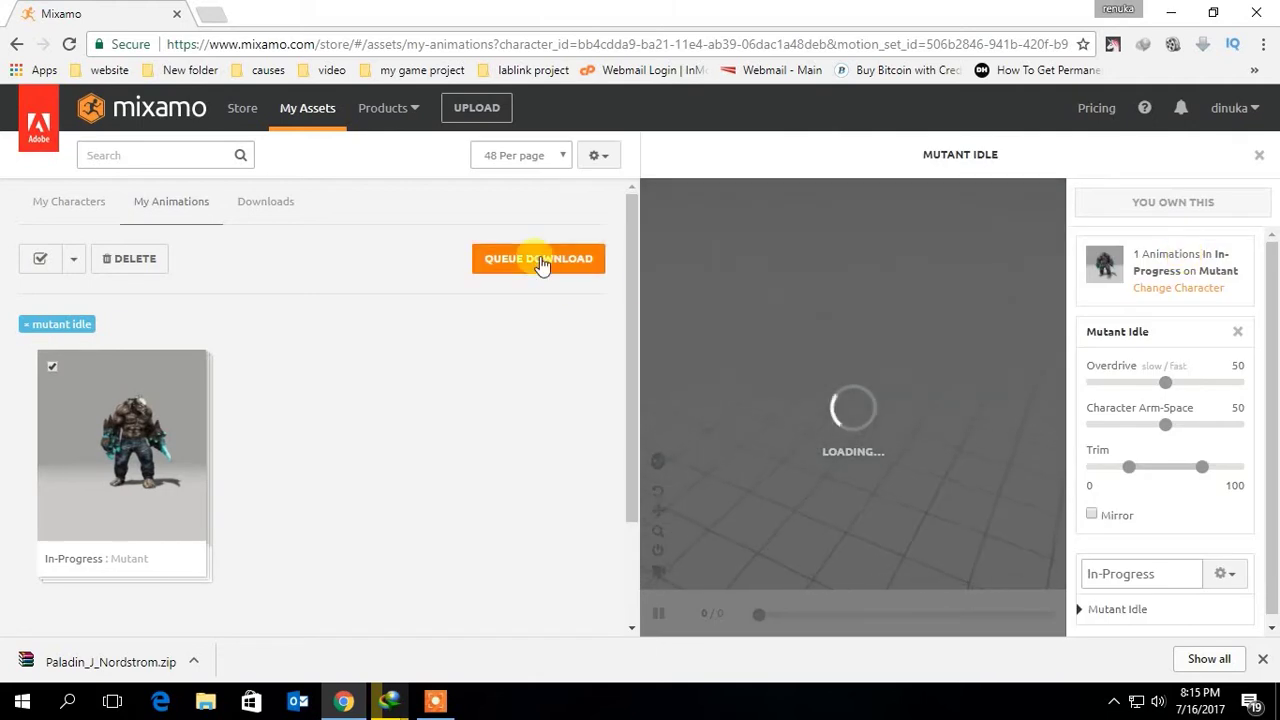
{"action": "left_click", "coordinate": [540, 260]}
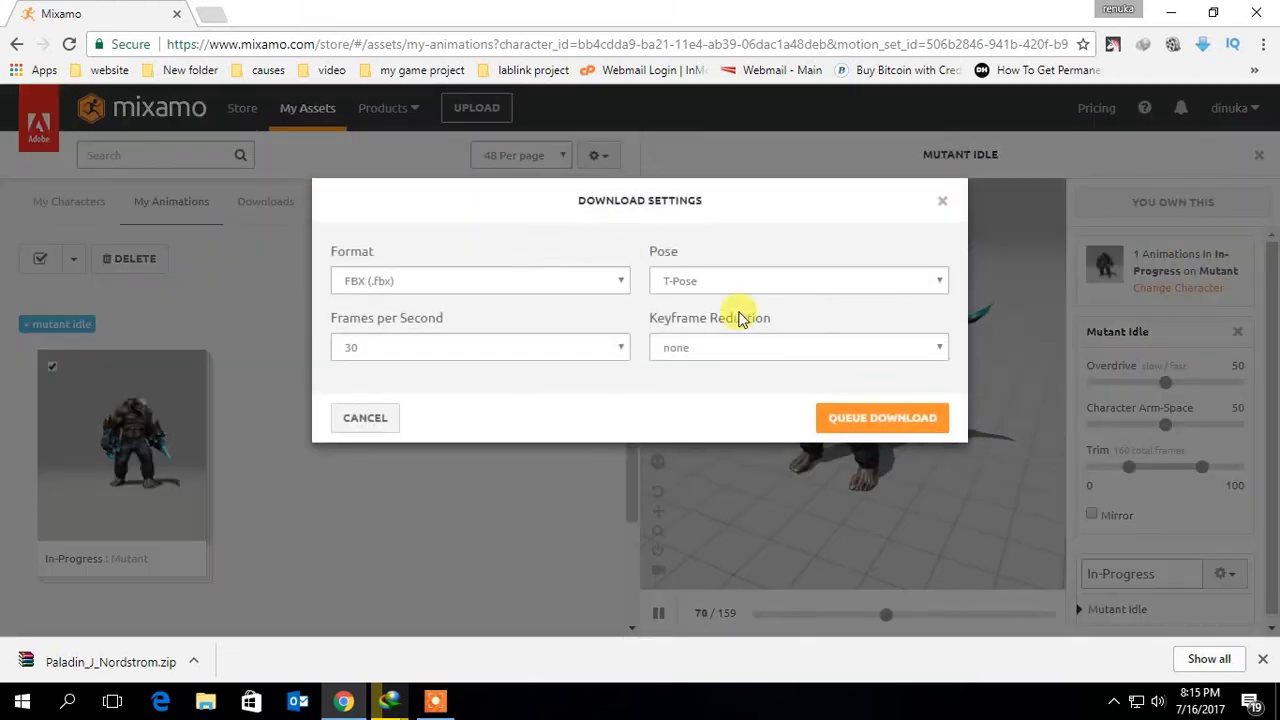
{"action": "left_click", "coordinate": [590, 281]}
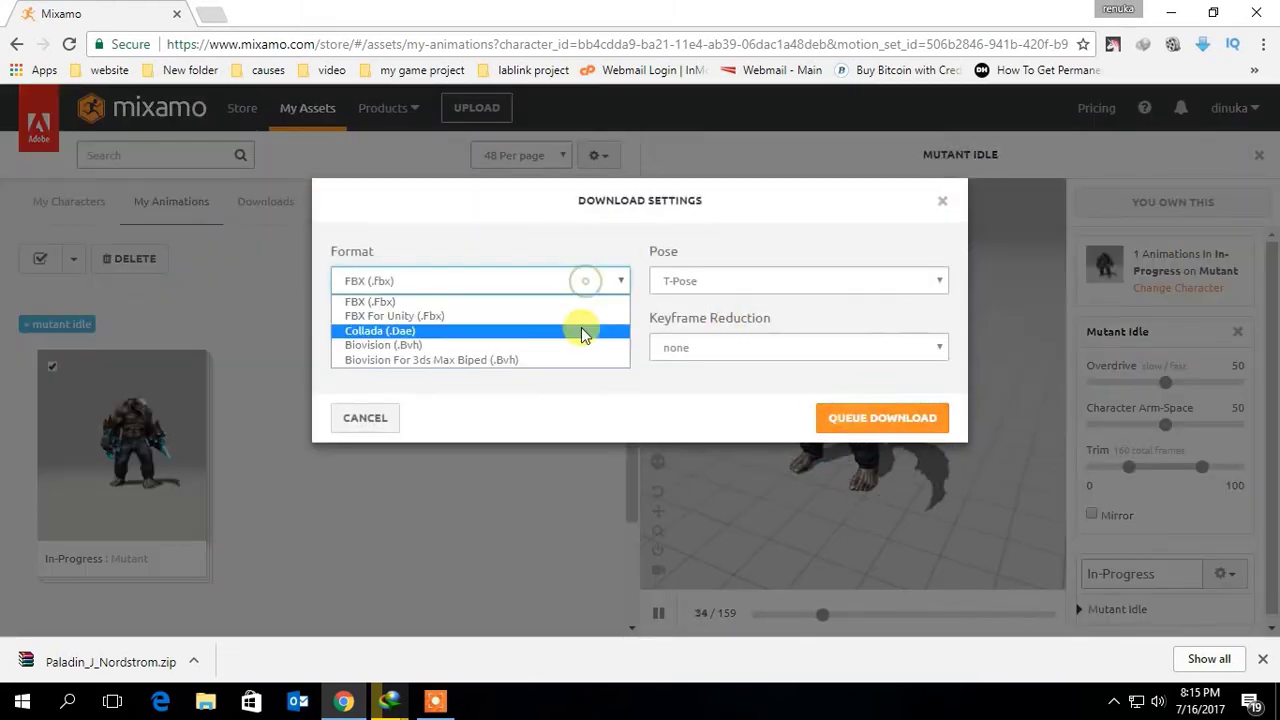
{"action": "left_click", "coordinate": [576, 313]}
{"action": "left_click", "coordinate": [874, 420]}
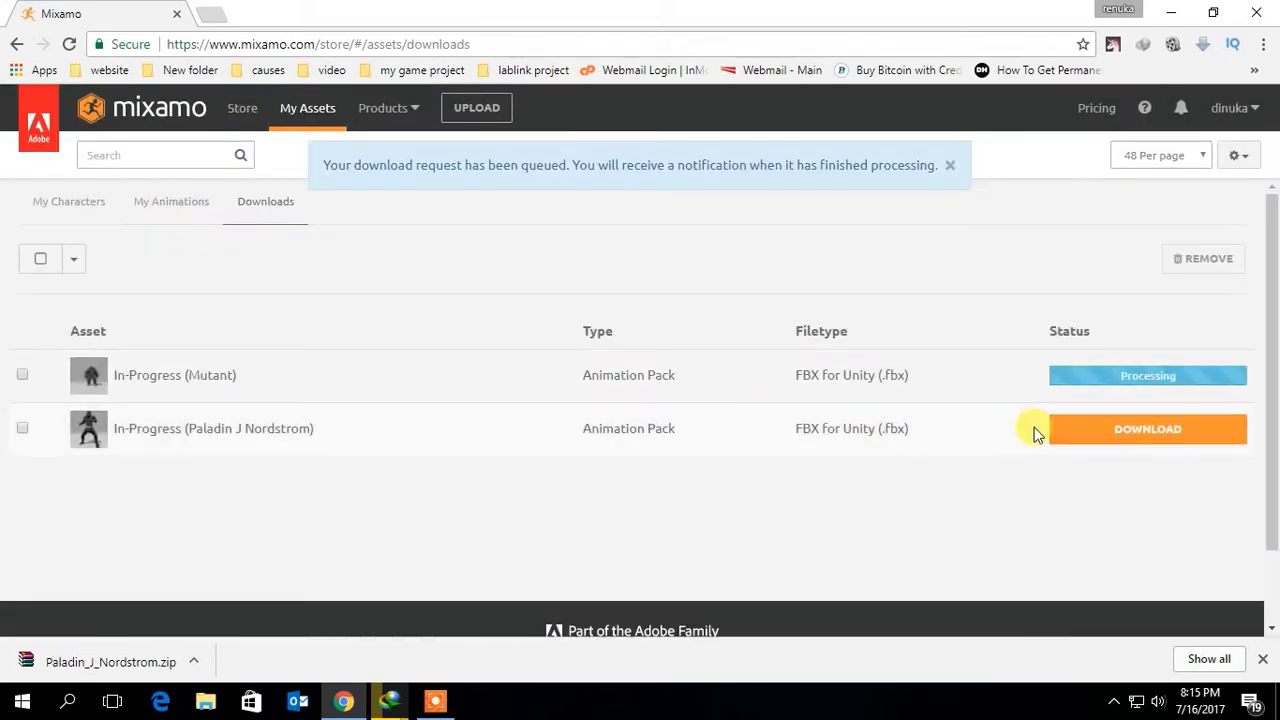
{"action": "left_click", "coordinate": [1150, 375]}
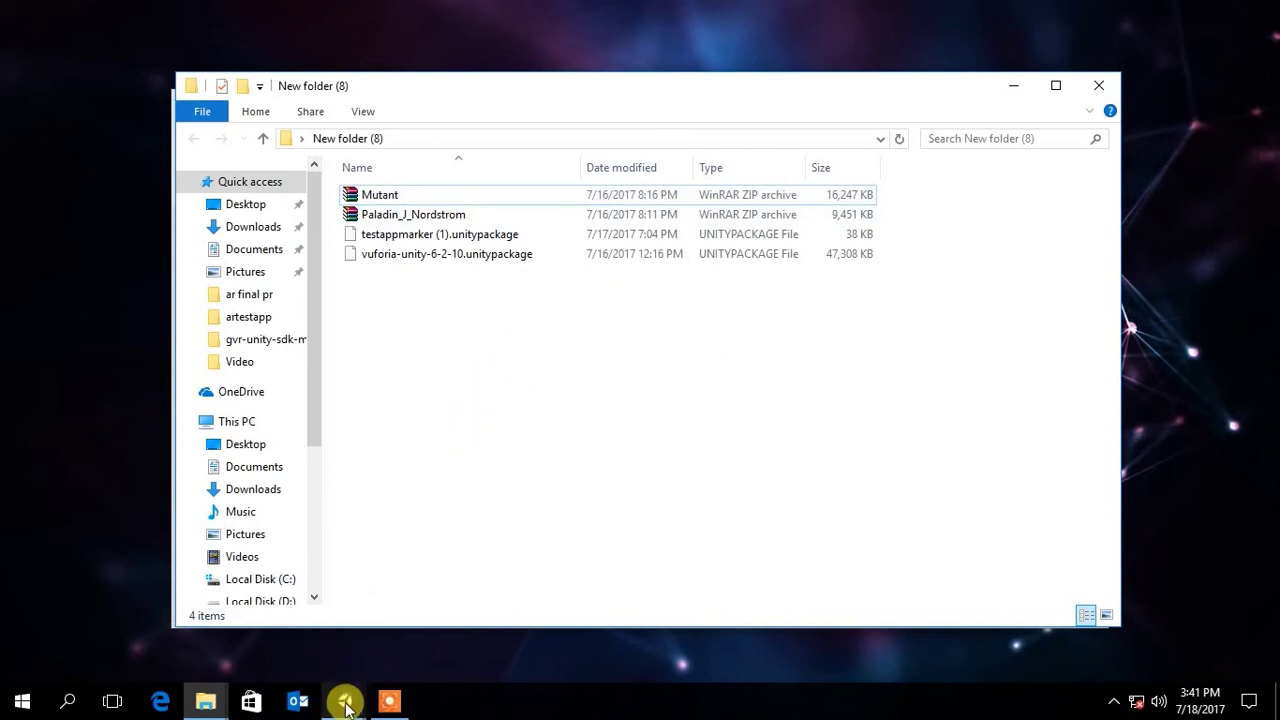
Step: Create a new Unity 3D project named 'ar project' from the launcher
{"action": "mouse_move", "coordinate": [343, 697]}
{"action": "left_click", "coordinate": [428, 632]}
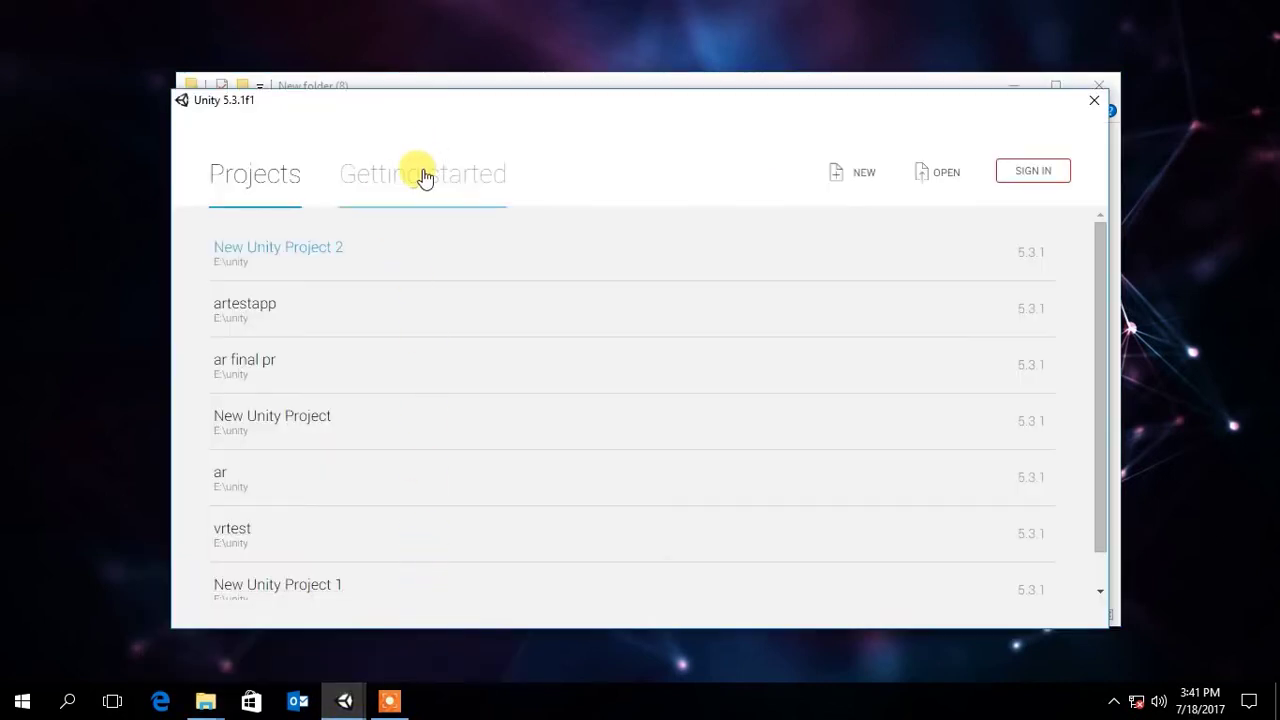
{"action": "left_click", "coordinate": [876, 173]}
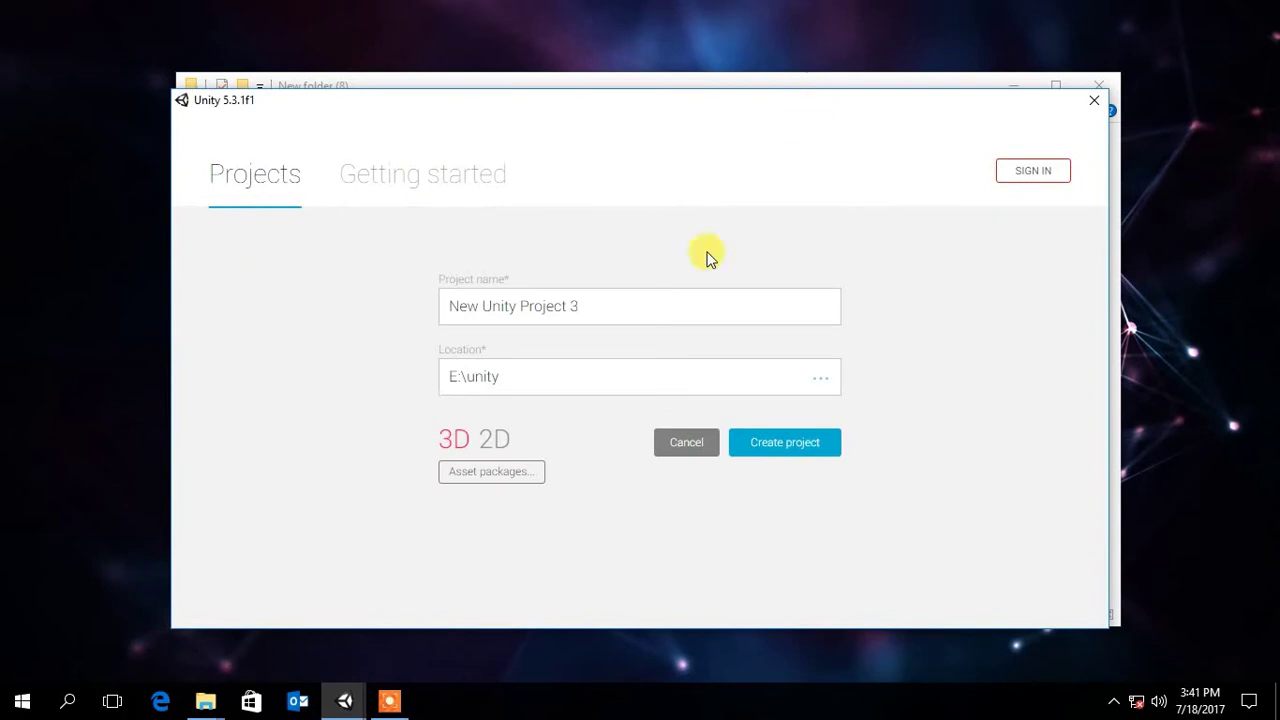
{"action": "key", "text": "ctrl+a"}
{"action": "type", "text": "ar"}
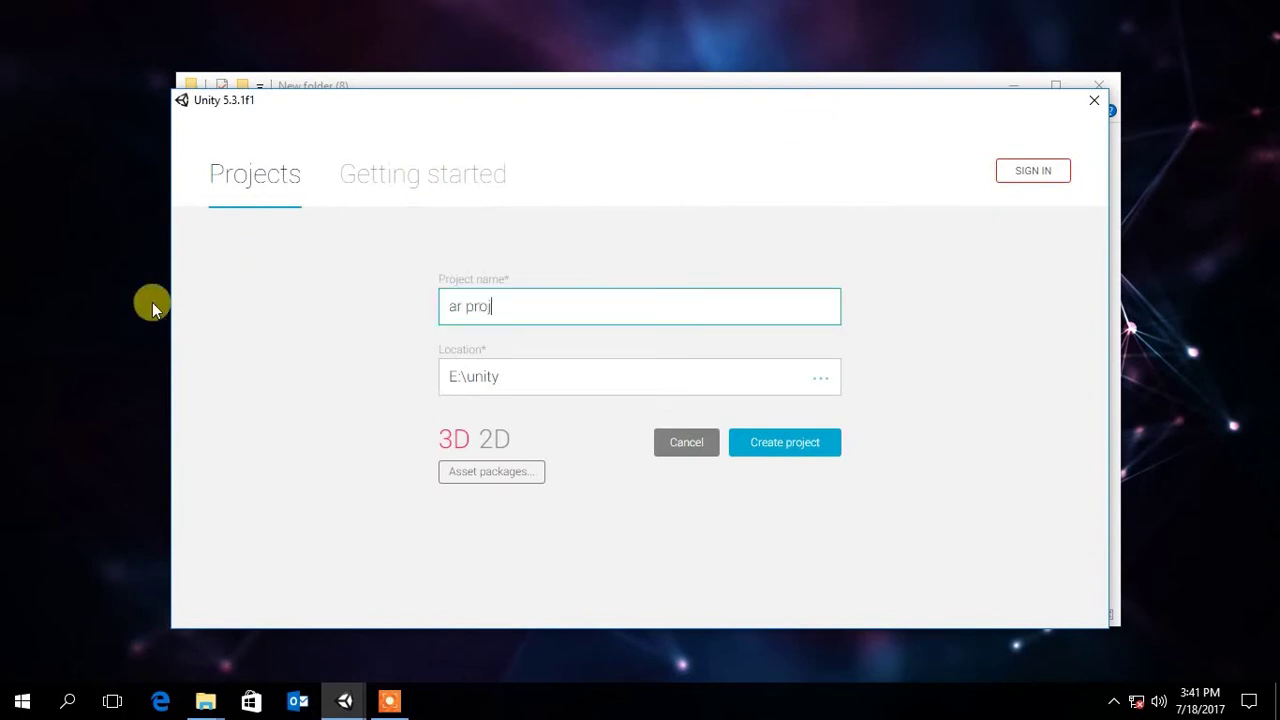
{"action": "type", "text": " project"}
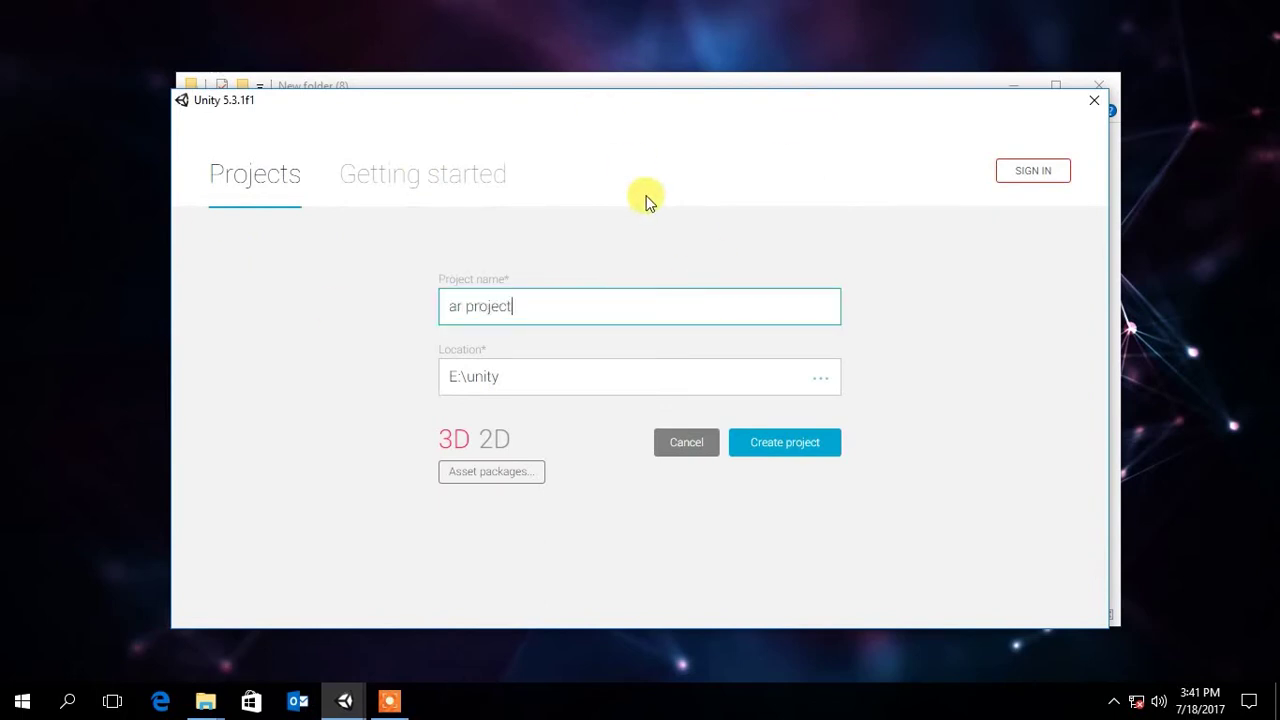
{"action": "left_click", "coordinate": [776, 447]}
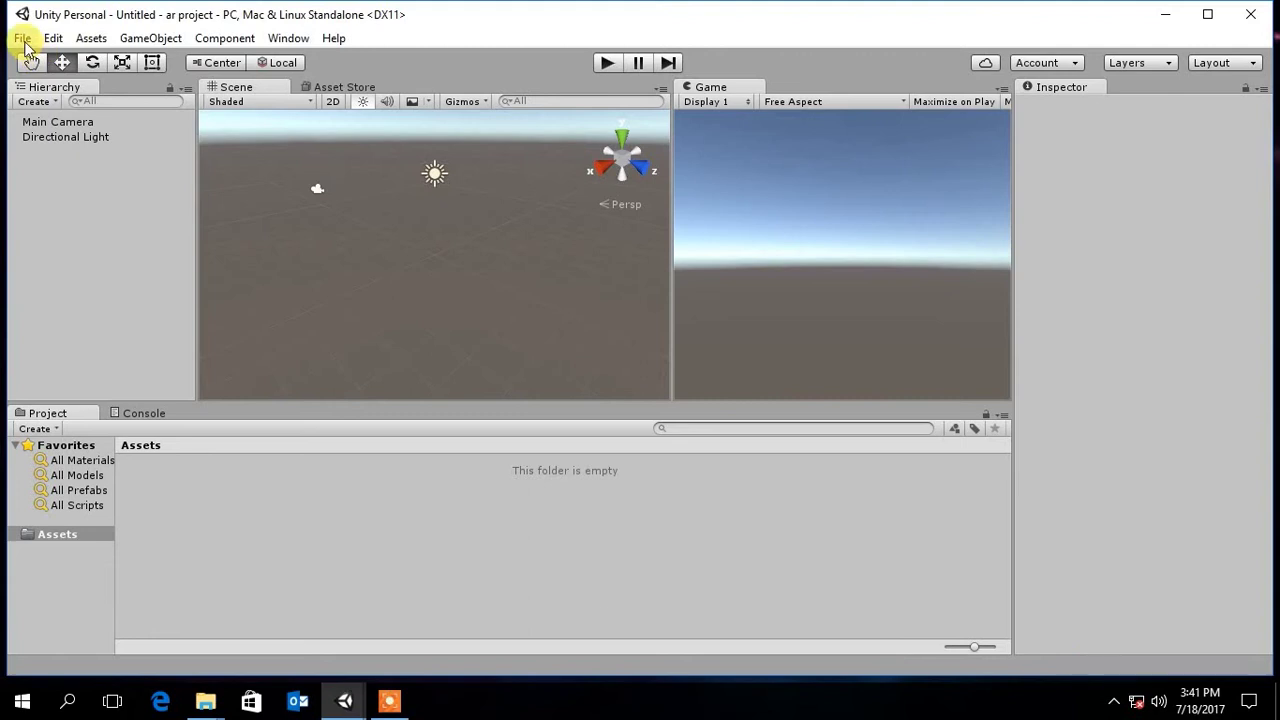
Step: Import vuforia-unity-6-2-10.unitypackage from Desktop > New folder (8) as a custom package
{"action": "left_click", "coordinate": [88, 37]}
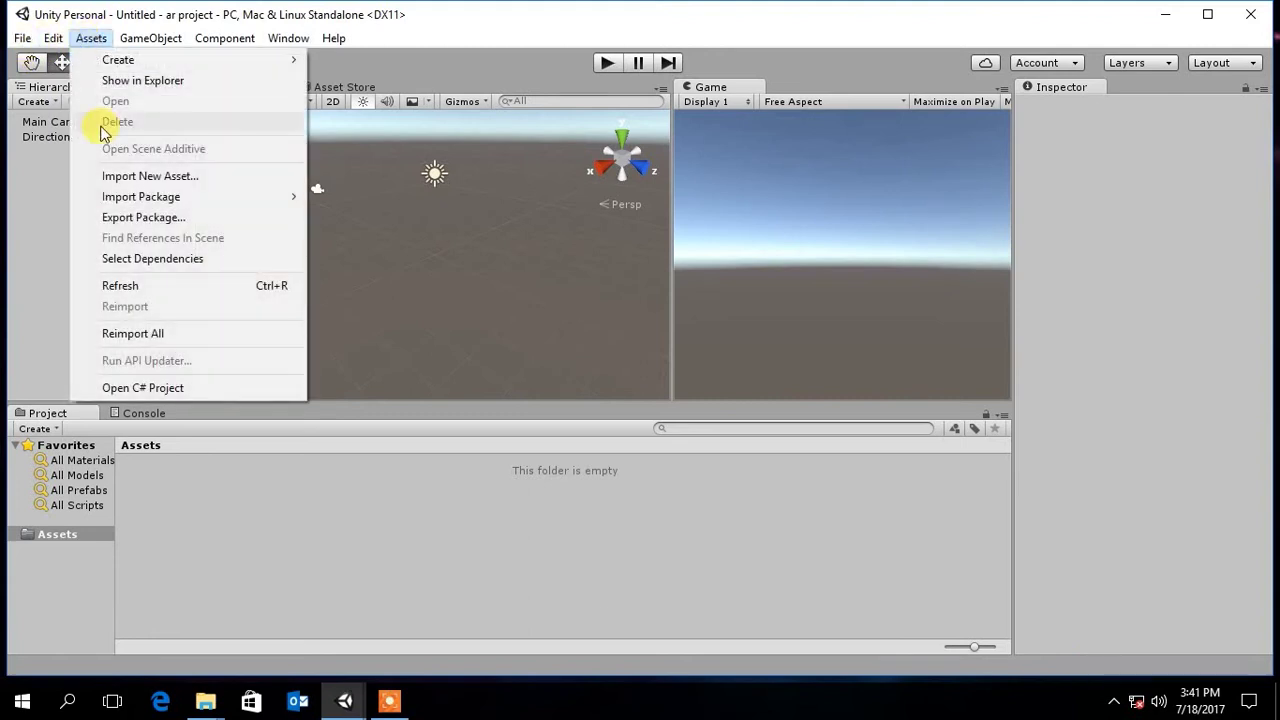
{"action": "mouse_move", "coordinate": [163, 195]}
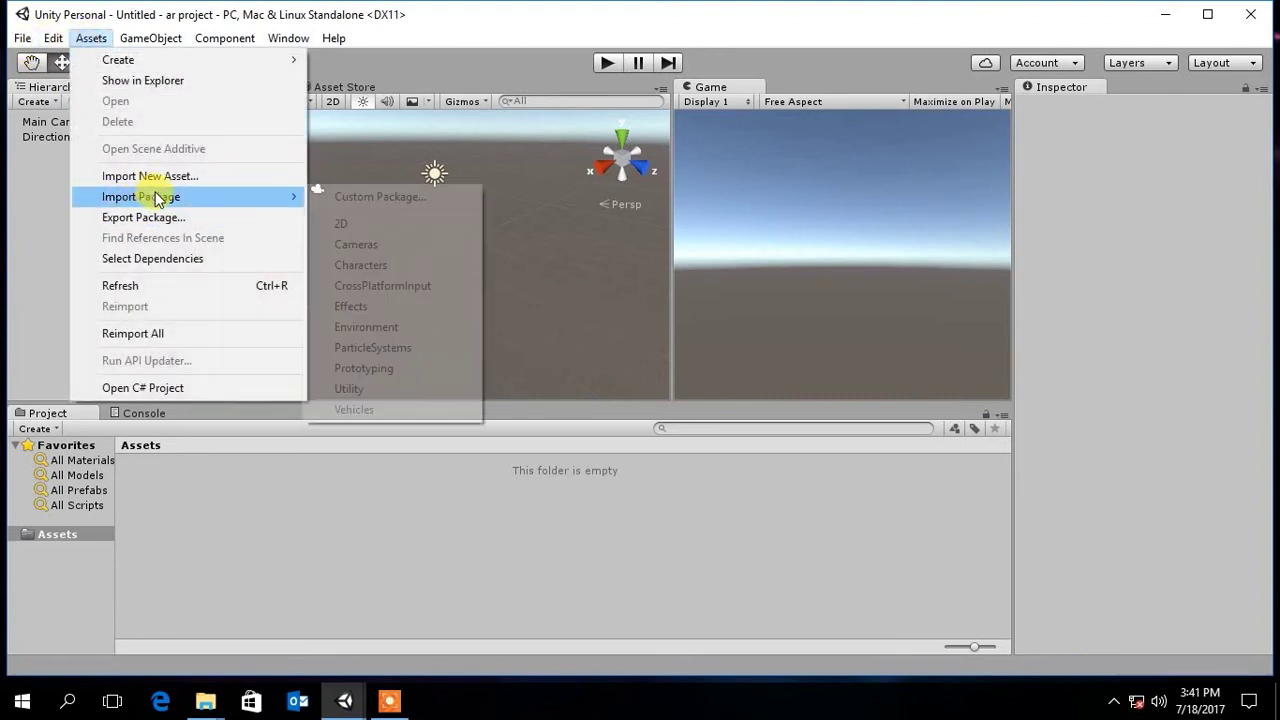
{"action": "left_click", "coordinate": [380, 197]}
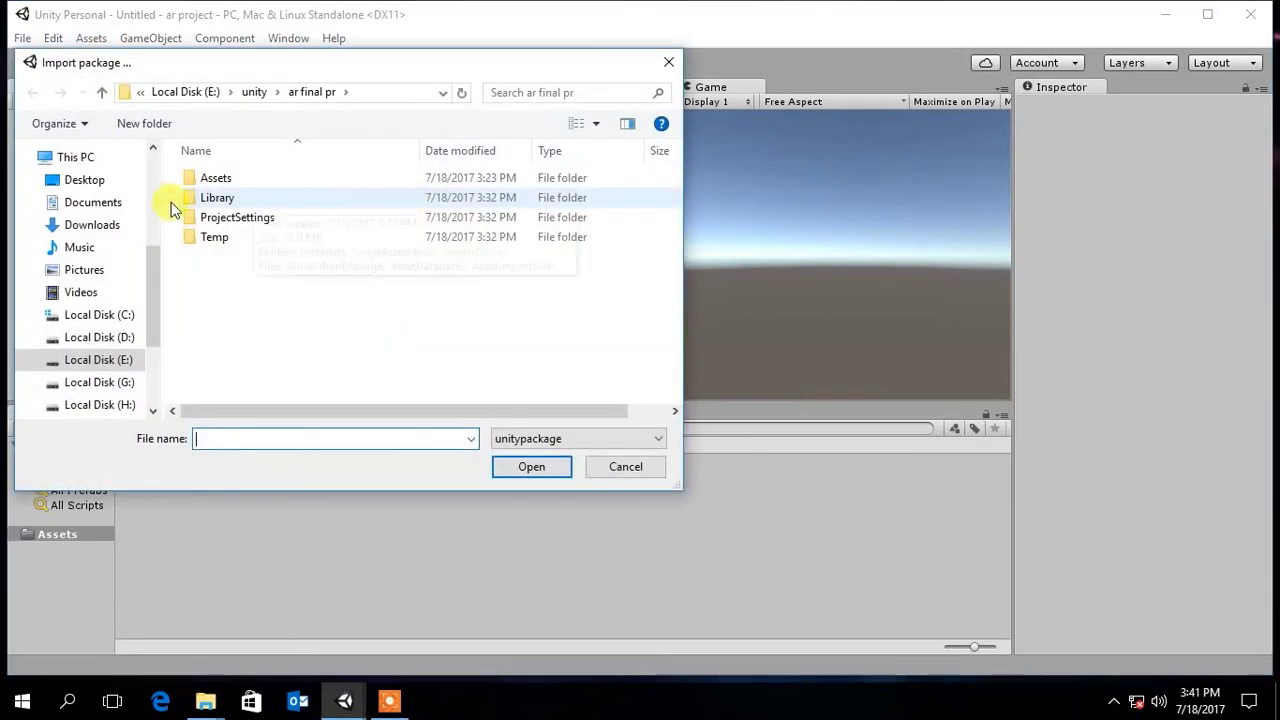
{"action": "left_click", "coordinate": [104, 187]}
{"action": "scroll", "coordinate": [445, 262], "scroll_direction": "down", "scroll_amount": 3}
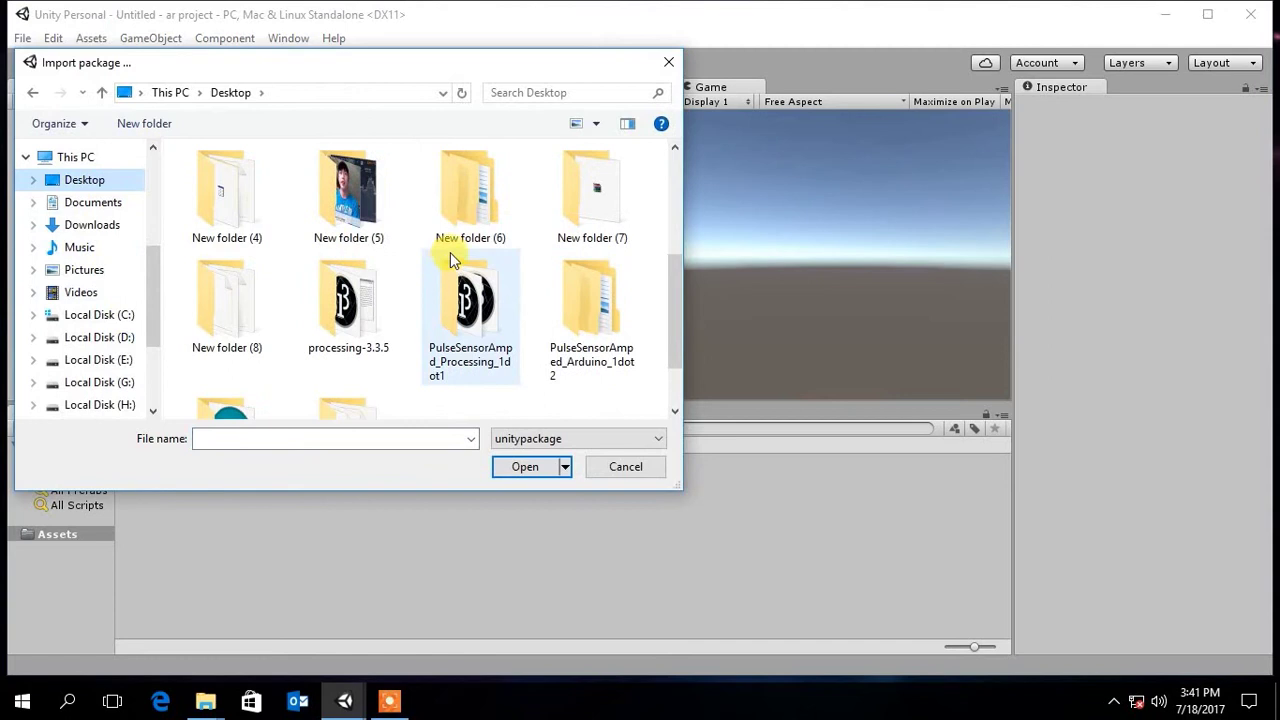
{"action": "double_click", "coordinate": [228, 292]}
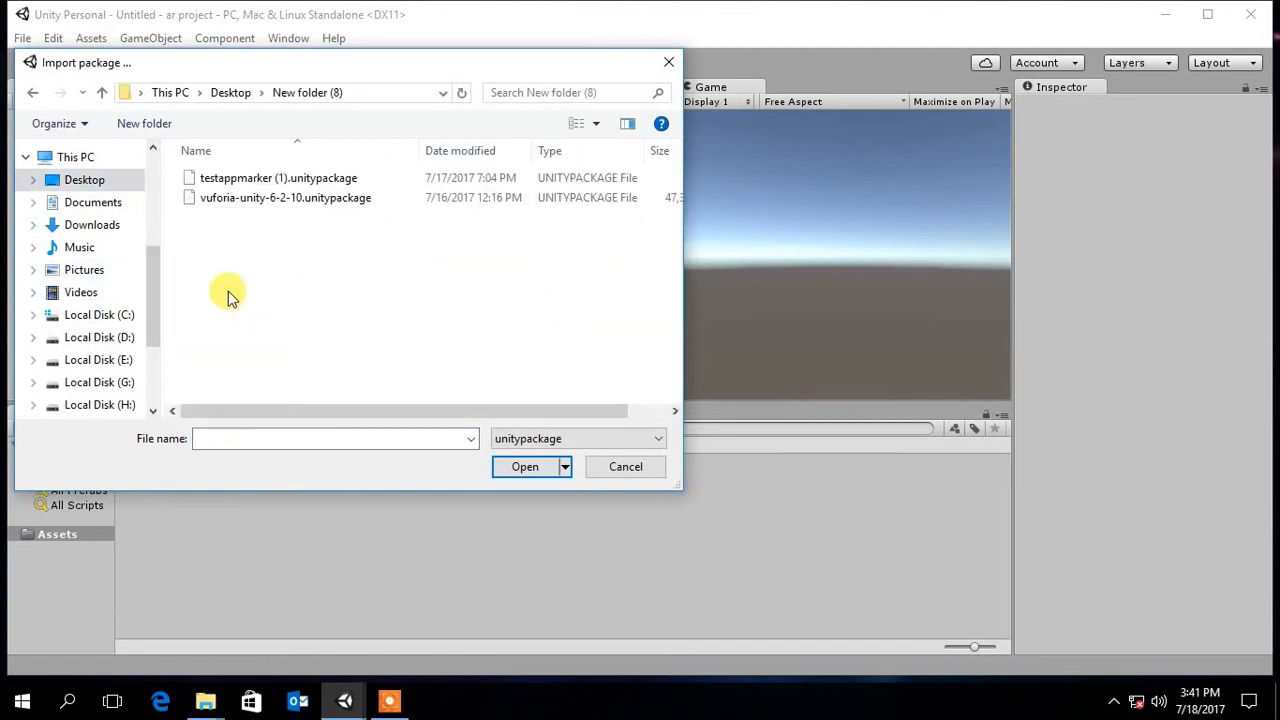
{"action": "left_click", "coordinate": [290, 199]}
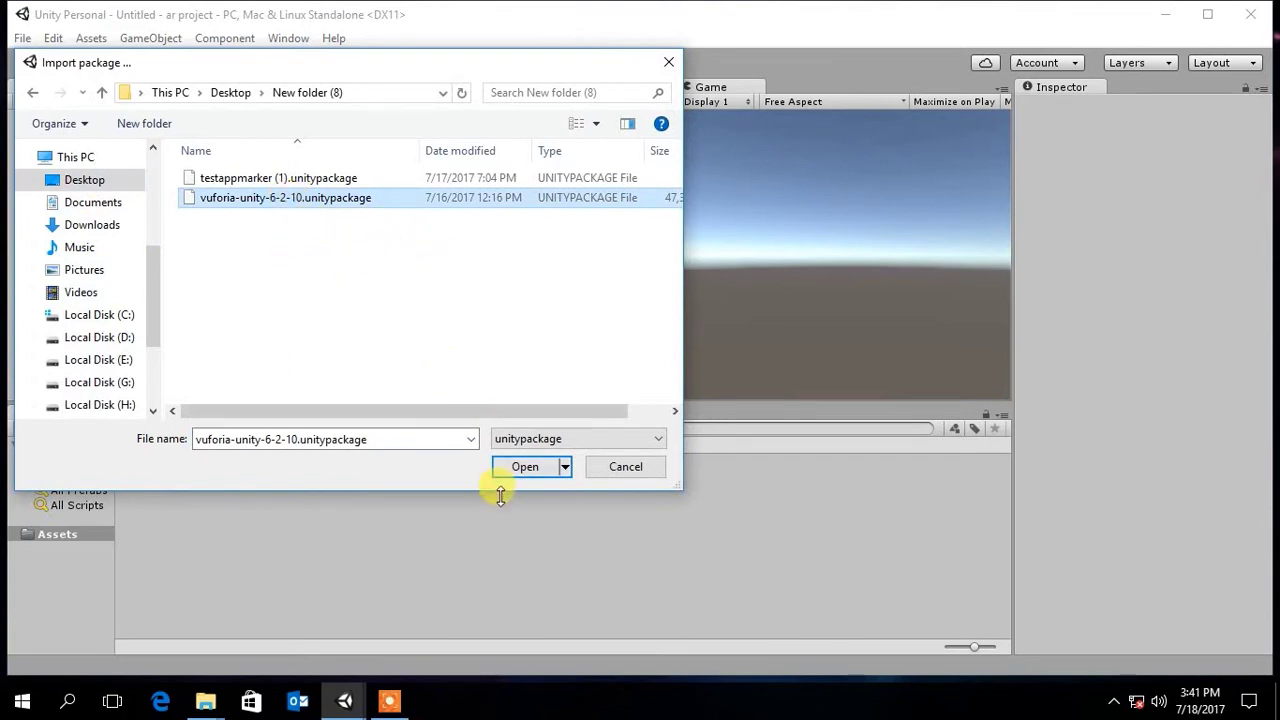
{"action": "left_click", "coordinate": [521, 467]}
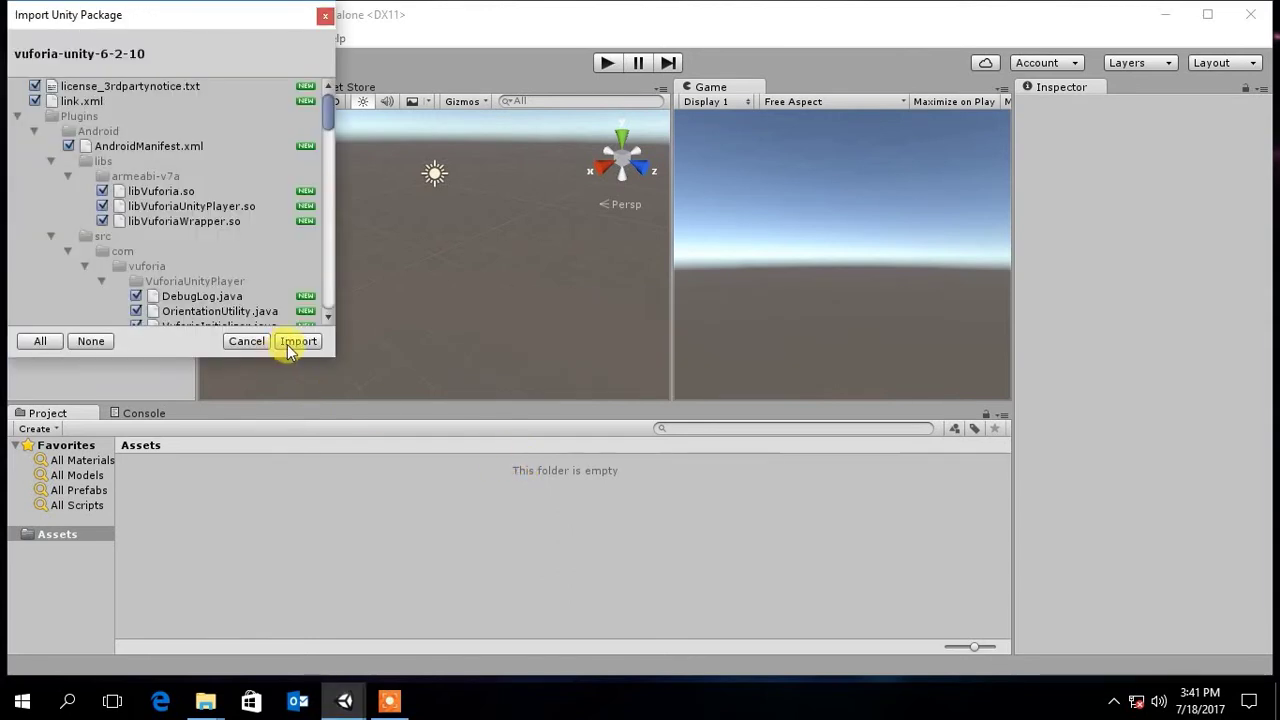
{"action": "left_click", "coordinate": [287, 344]}
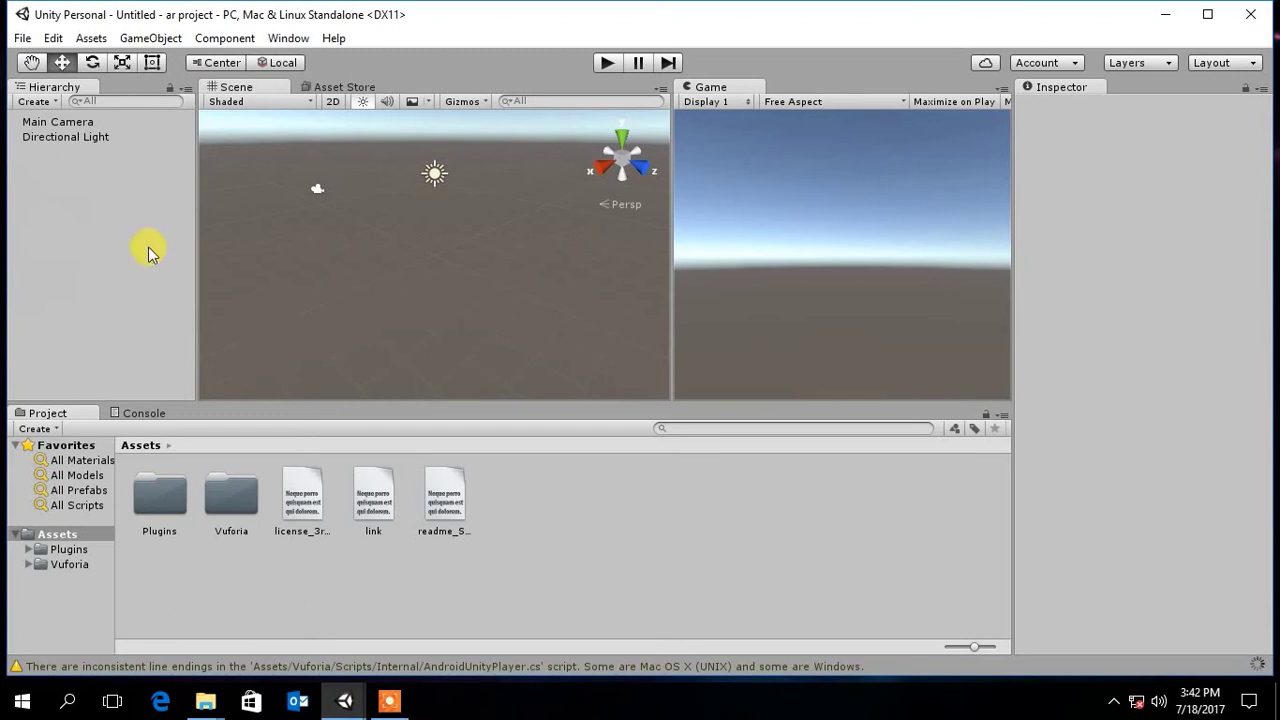
{"action": "left_click", "coordinate": [91, 40]}
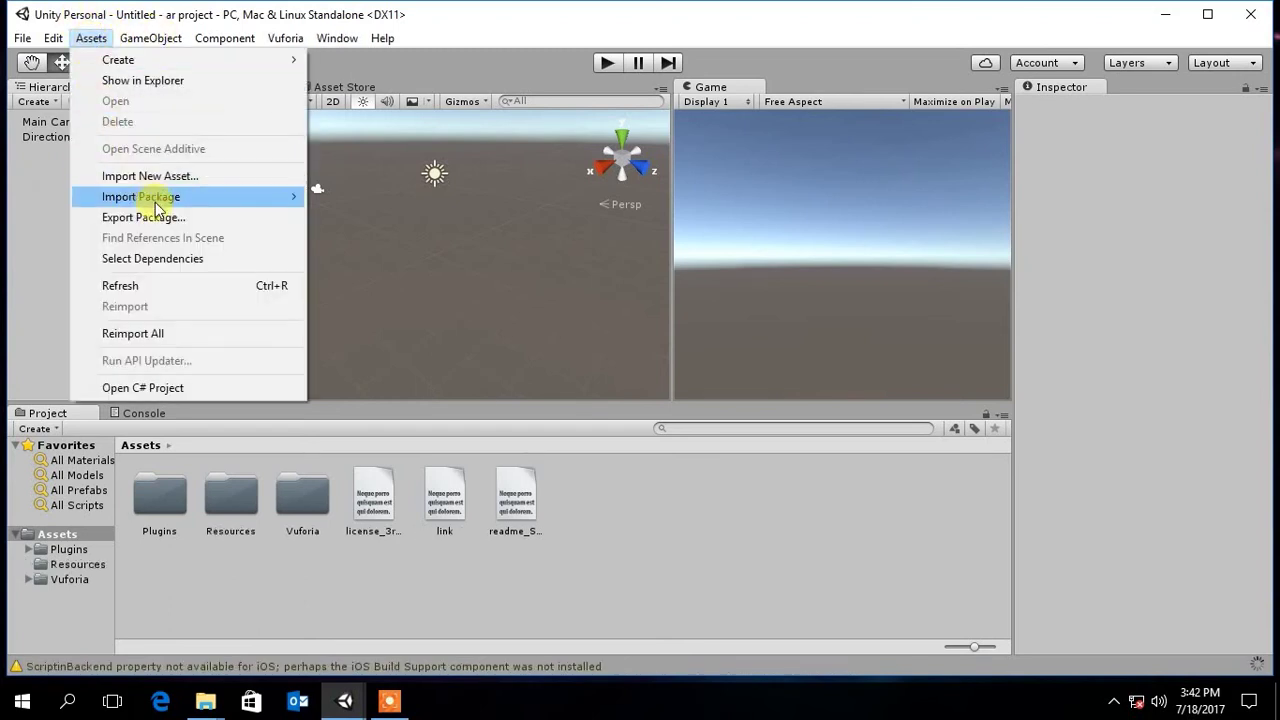
Step: Import the testappmarker (1) database package, then open the Vuforia folder in Assets
{"action": "mouse_move", "coordinate": [155, 197]}
{"action": "left_click", "coordinate": [338, 196]}
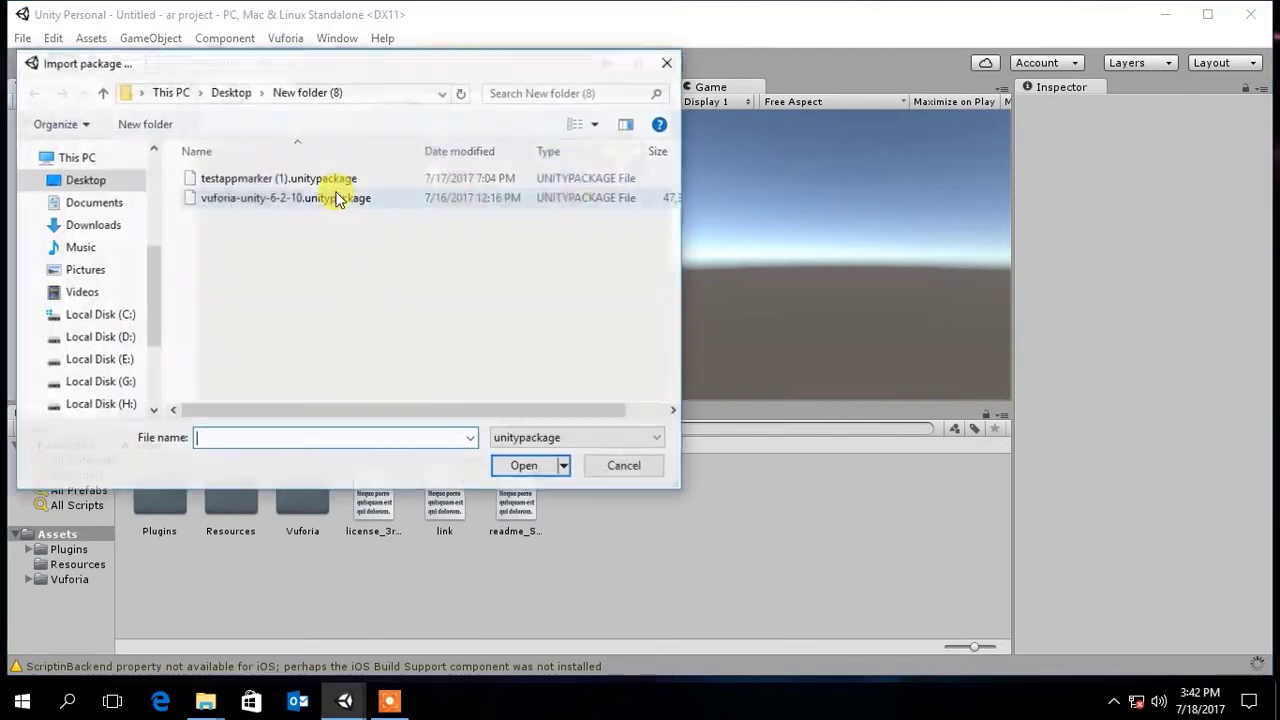
{"action": "left_click", "coordinate": [270, 178]}
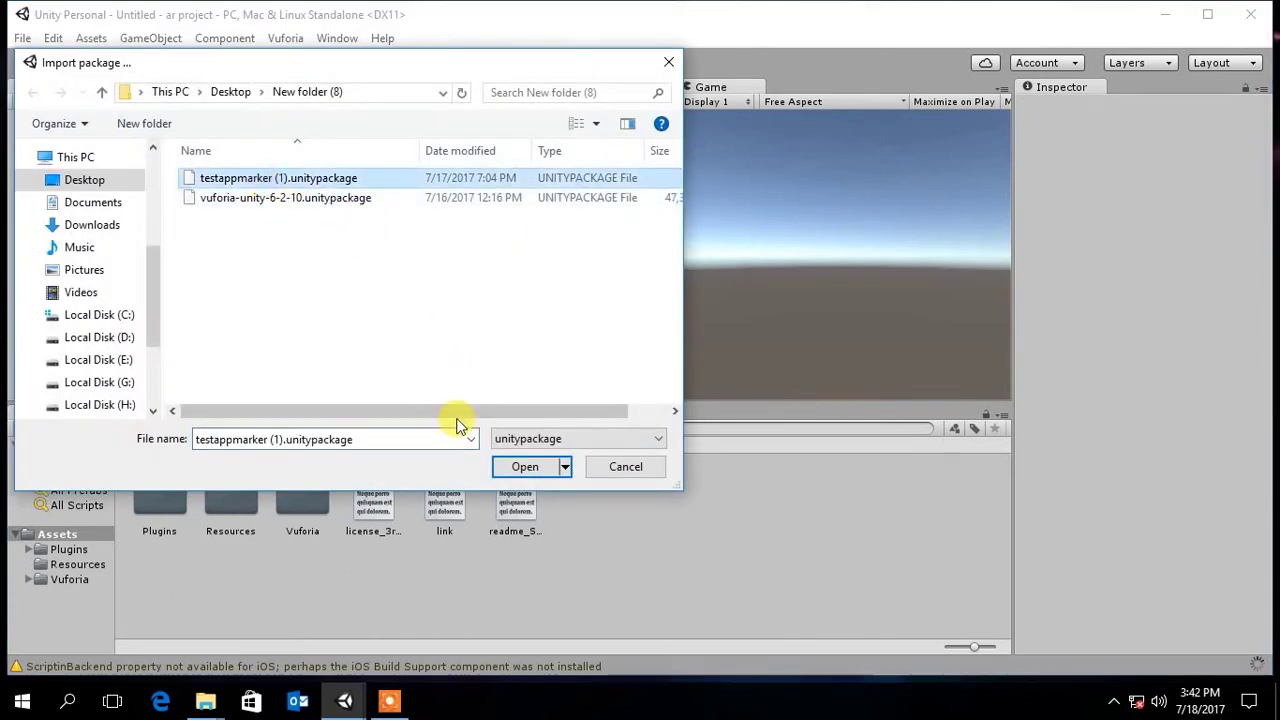
{"action": "left_click", "coordinate": [520, 467]}
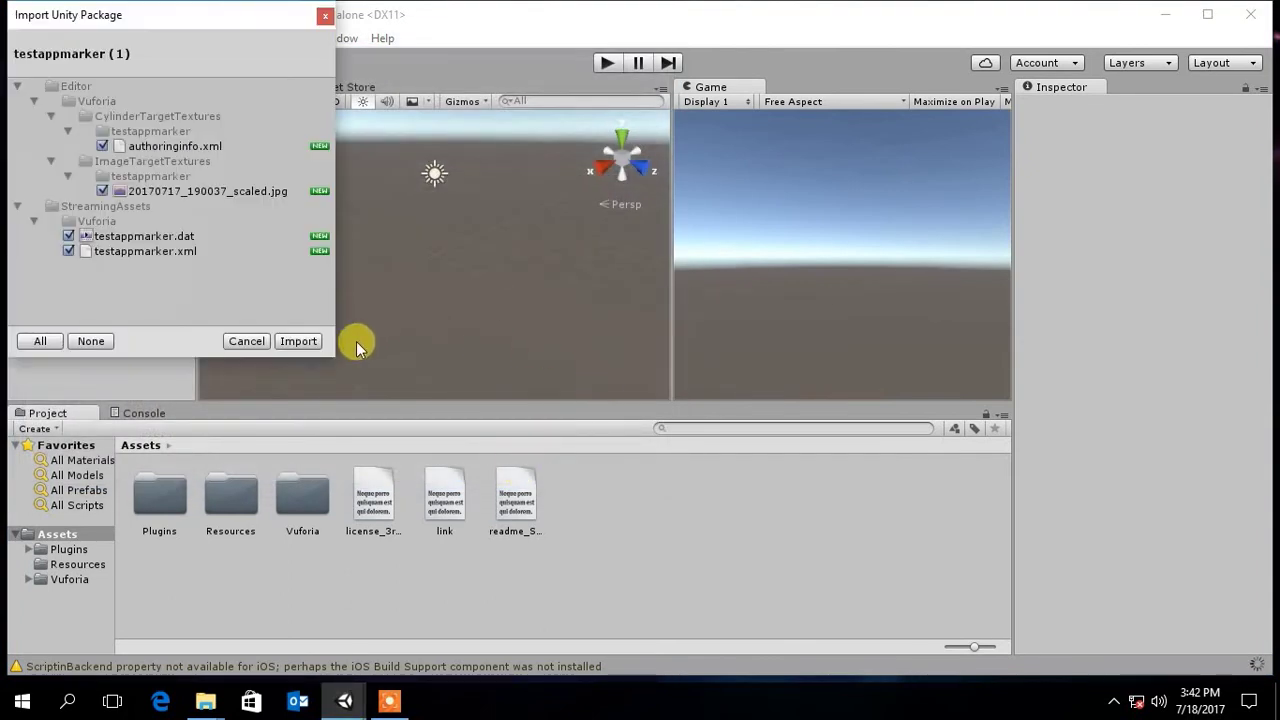
{"action": "left_click", "coordinate": [298, 341]}
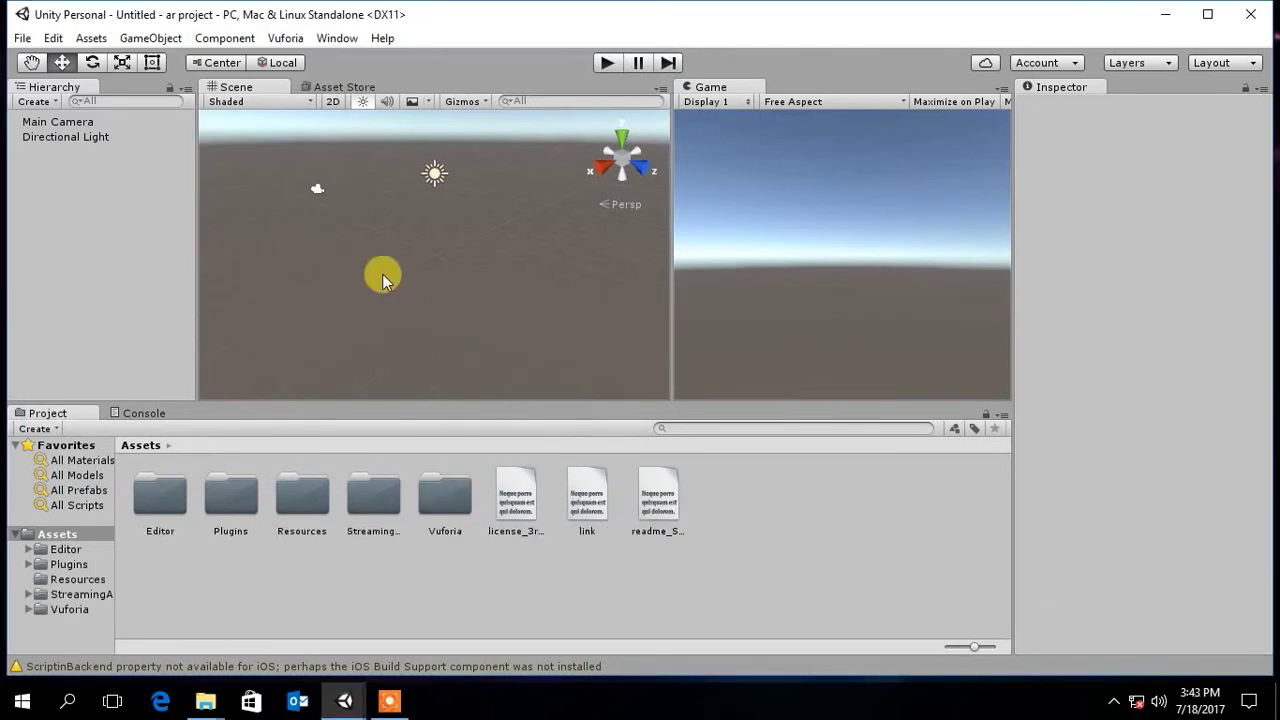
{"action": "double_click", "coordinate": [460, 510]}
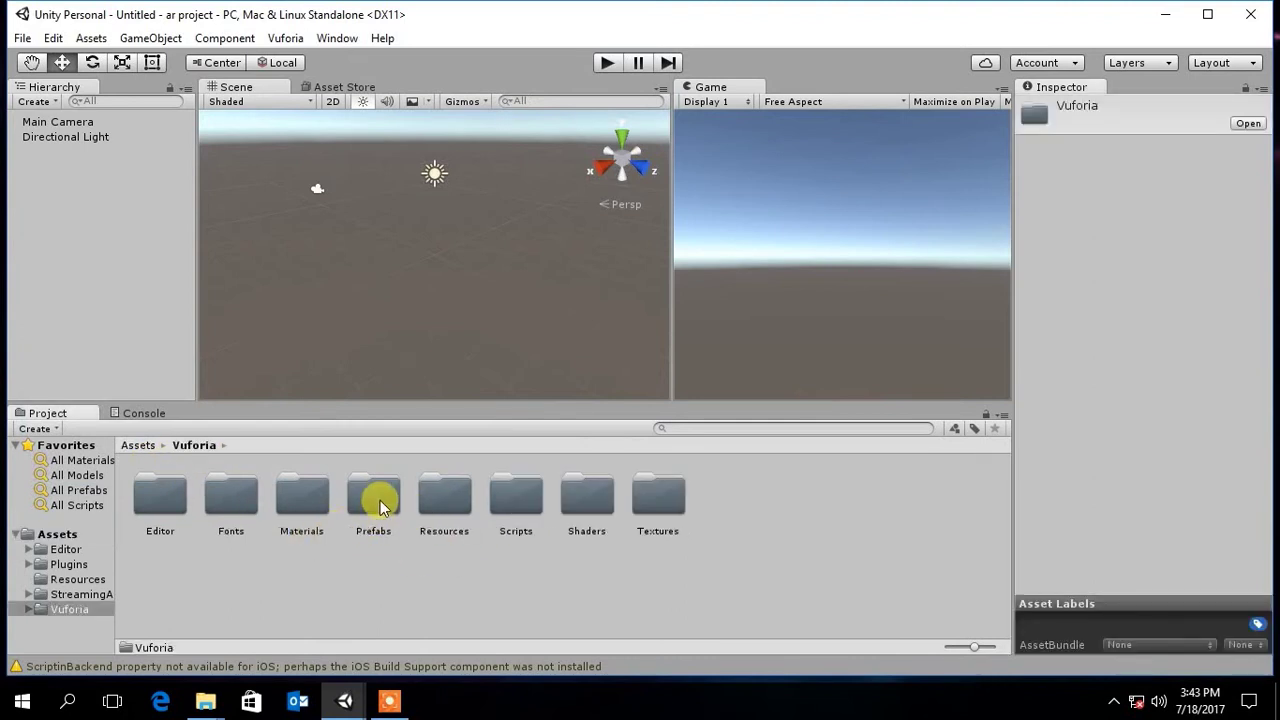
Step: Add the Vuforia ARCamera prefab to the scene and delete the default Main Camera
{"action": "double_click", "coordinate": [381, 497]}
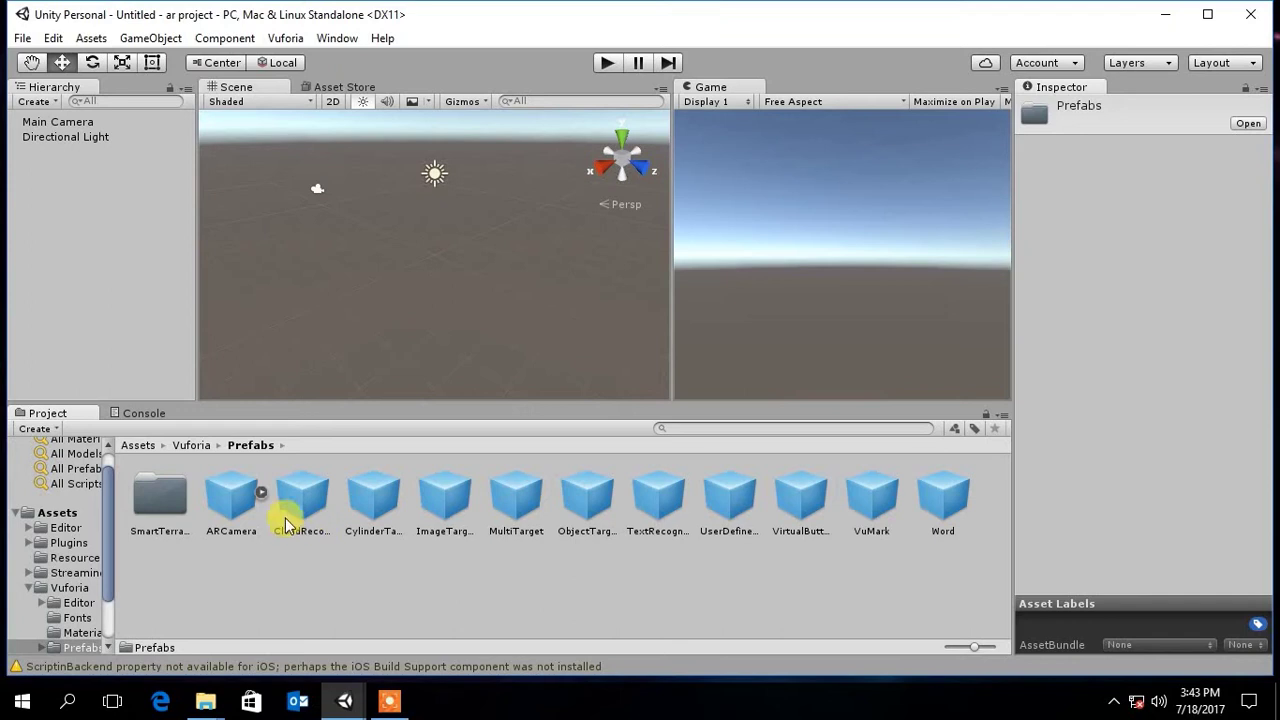
{"action": "left_click_drag", "start_coordinate": [234, 495], "coordinate": [58, 182]}
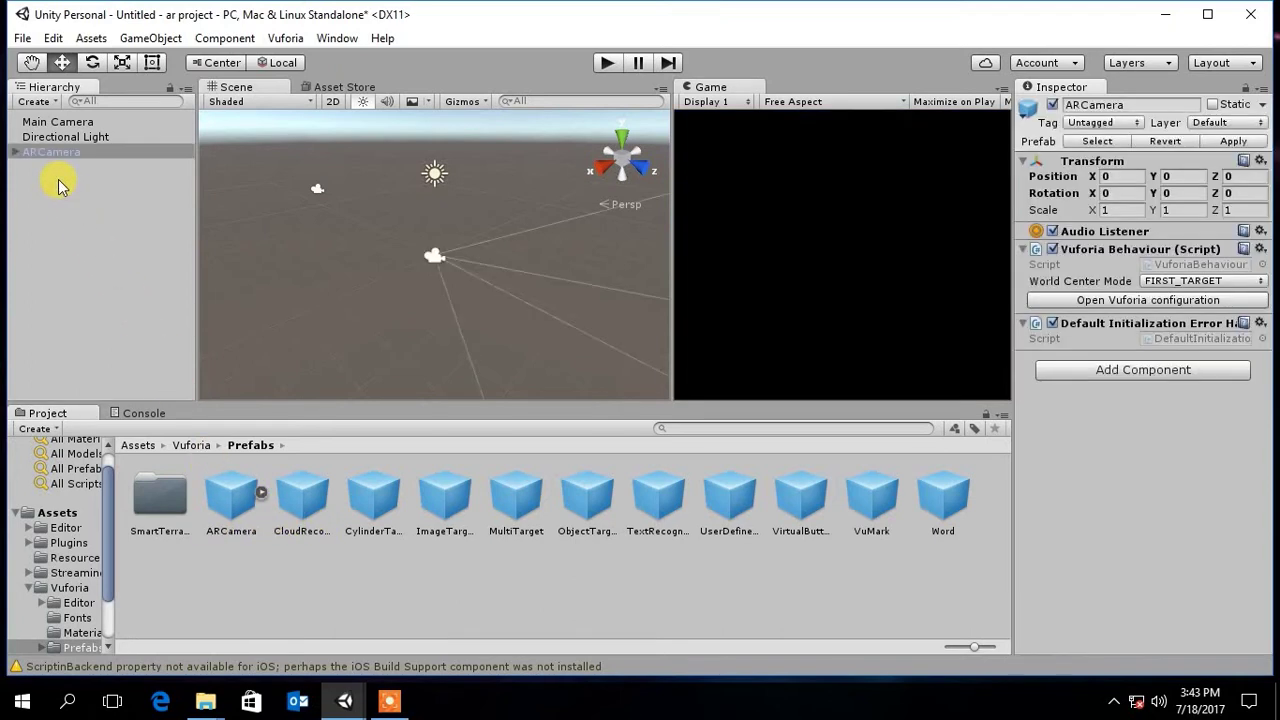
{"action": "left_click", "coordinate": [60, 123]}
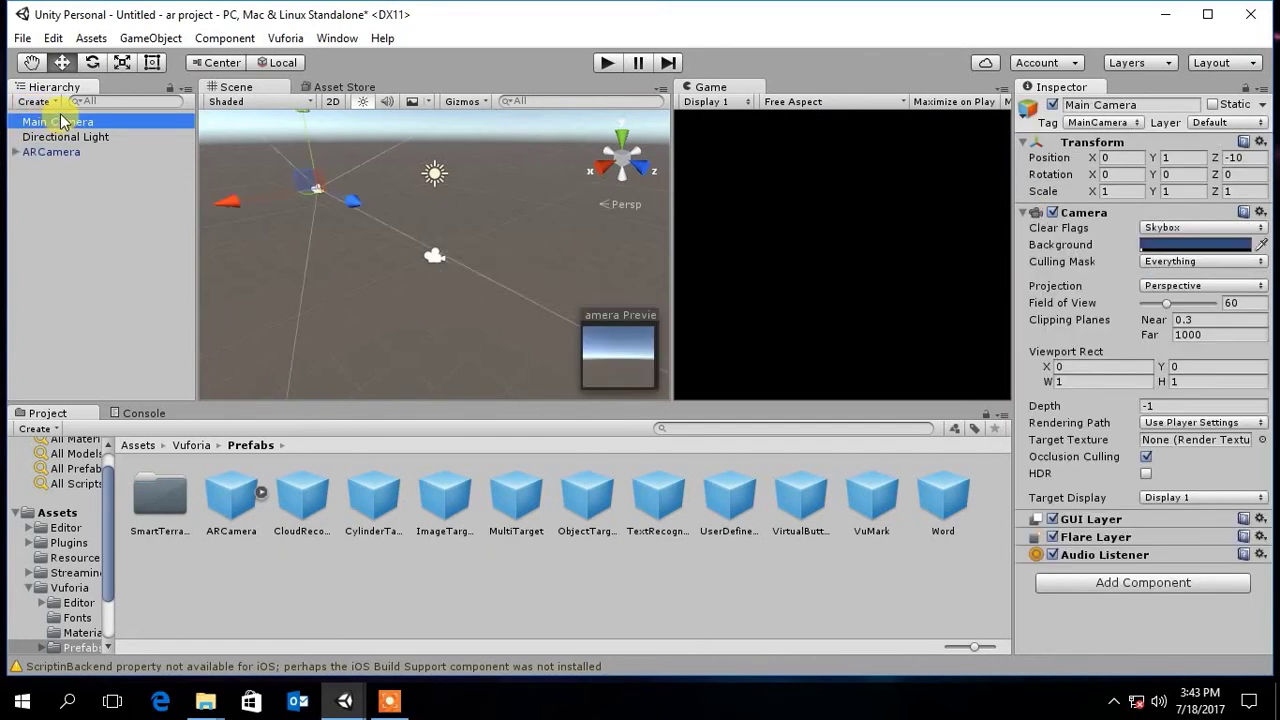
{"action": "key", "text": "Delete"}
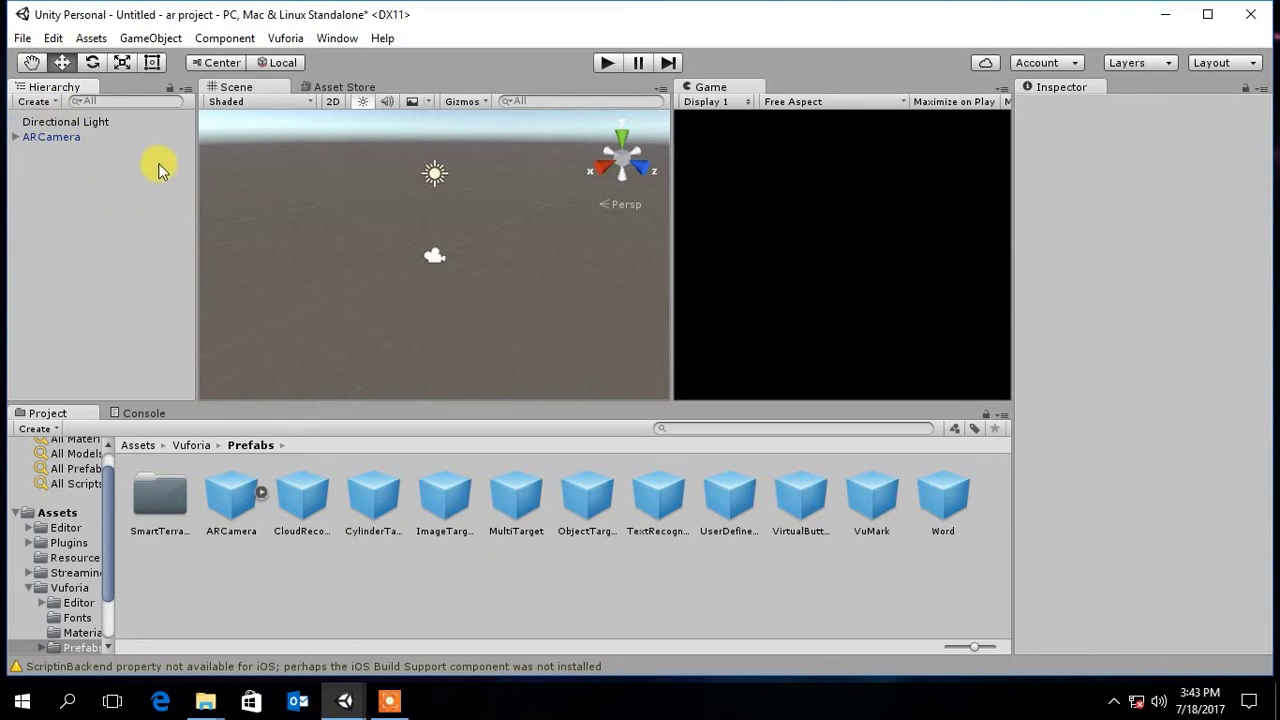
Step: Set the ARCamera's Rotation X to 90 and Position Y to 200
{"action": "left_click", "coordinate": [65, 136]}
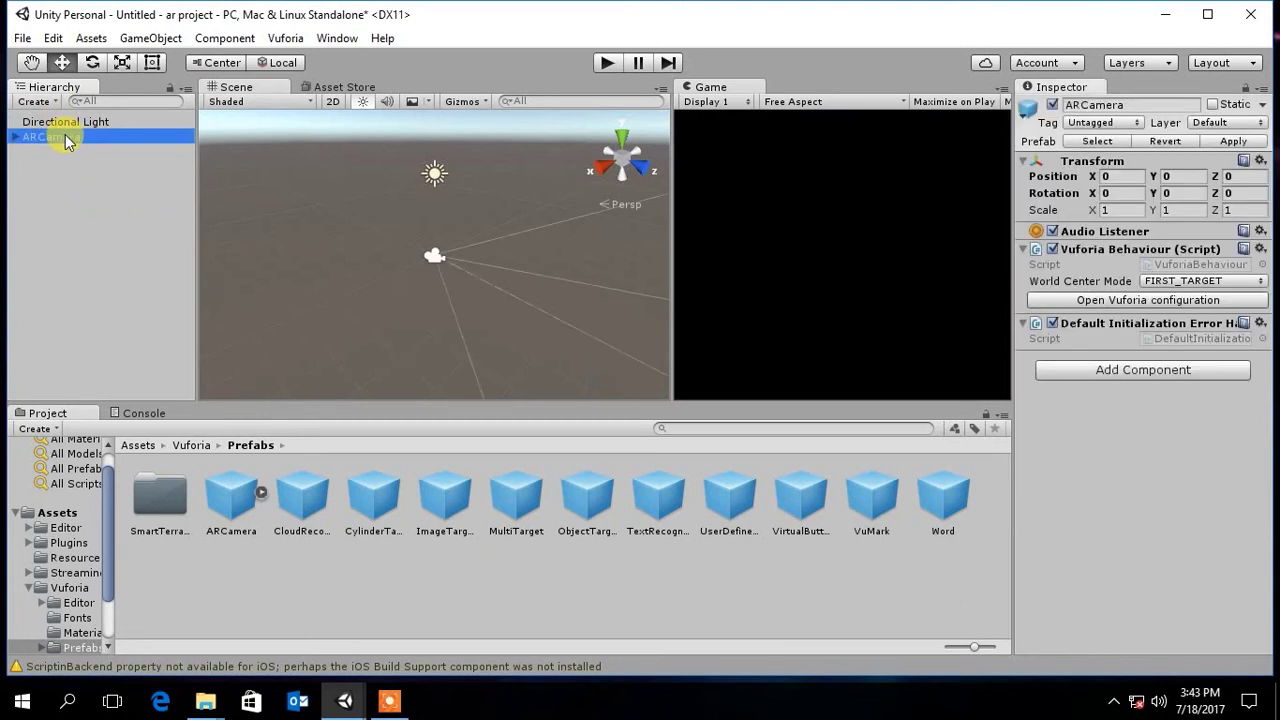
{"action": "left_click", "coordinate": [1120, 195]}
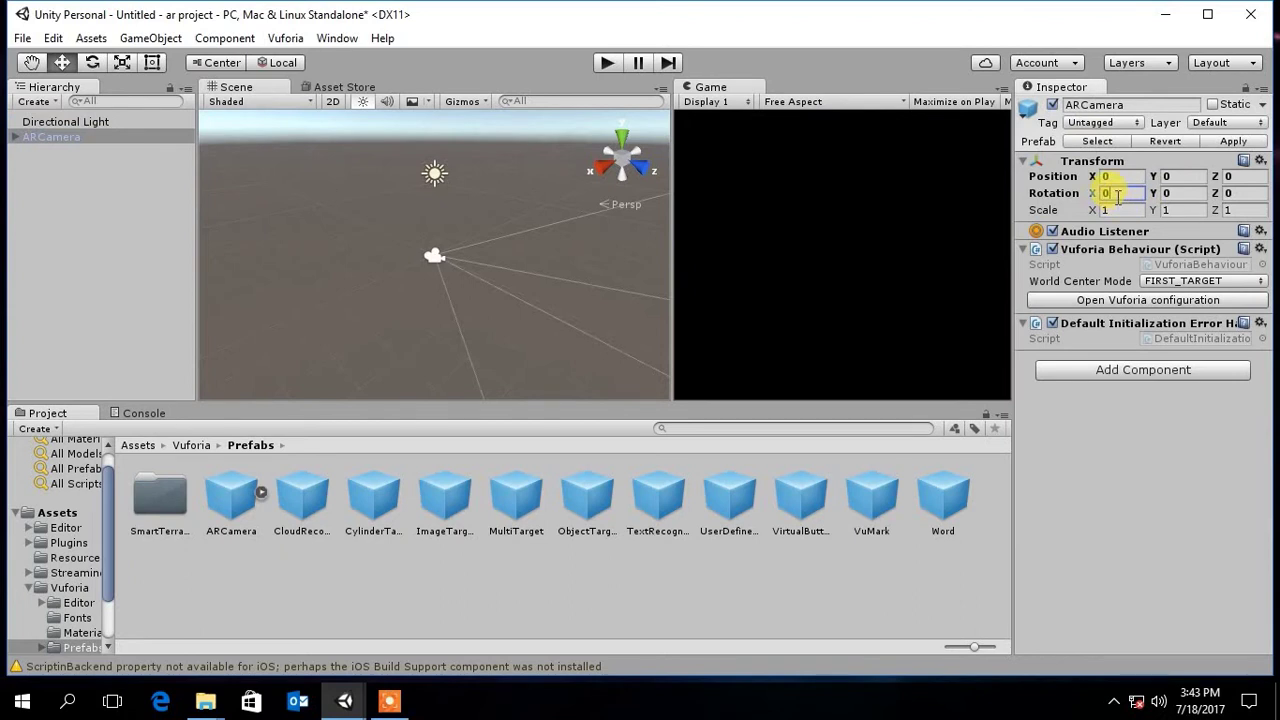
{"action": "type", "text": "90"}
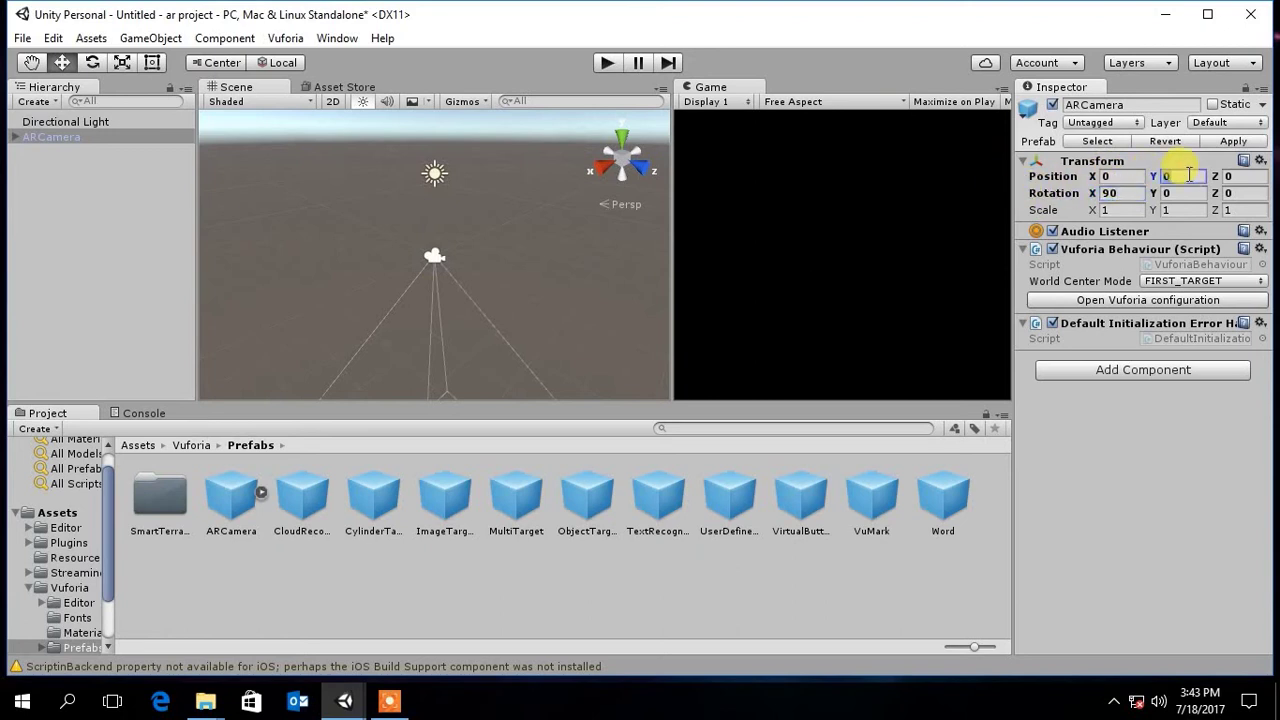
{"action": "type", "text": "200"}
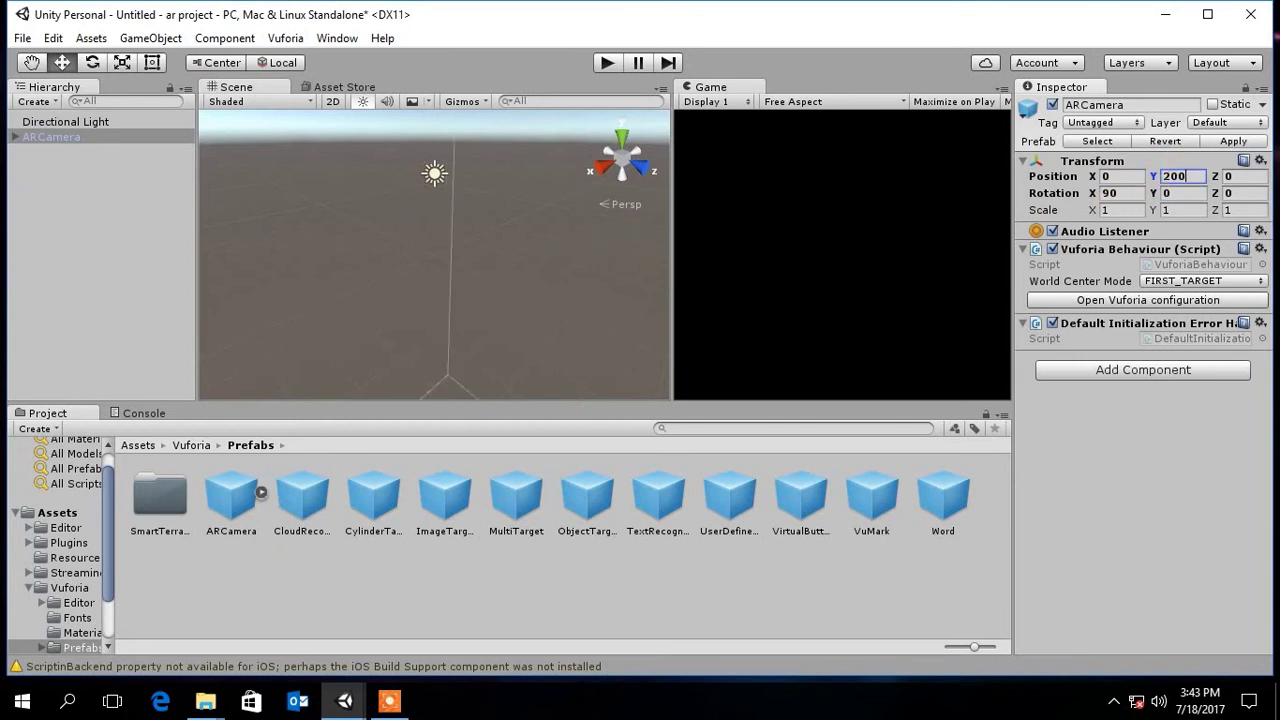
{"action": "left_click", "coordinate": [30, 260]}
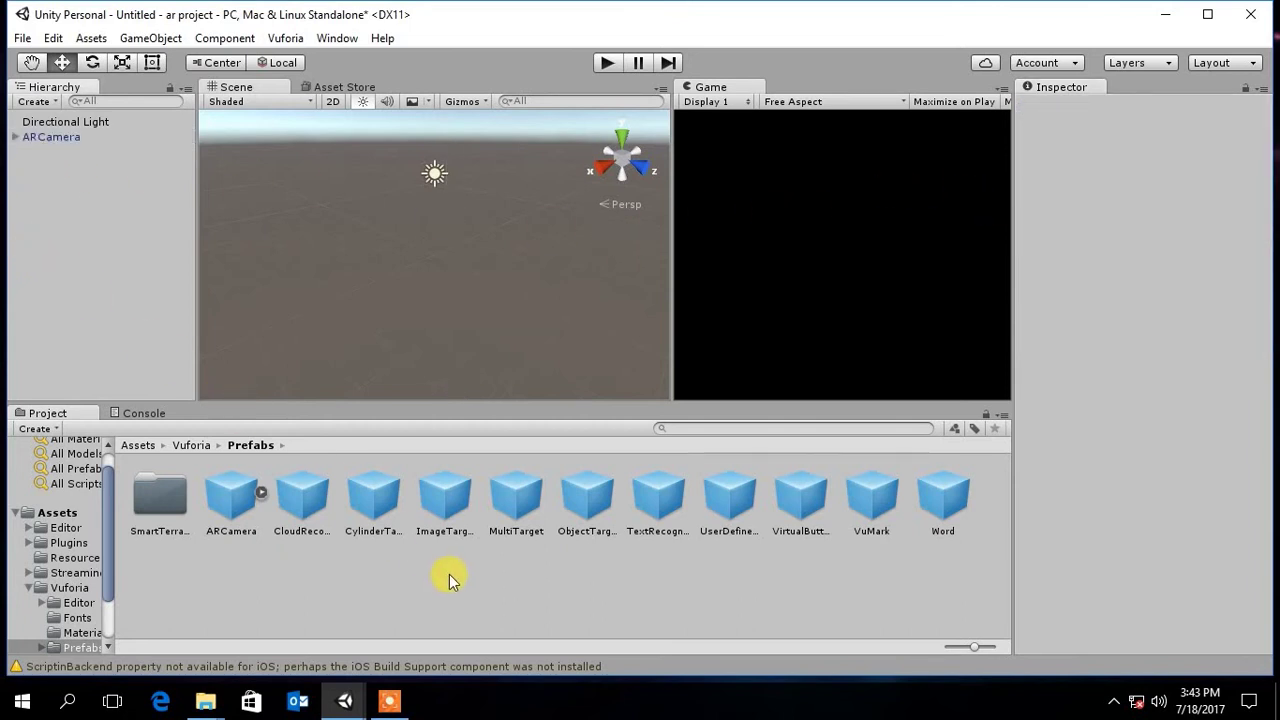
Step: Add the ImageTarget prefab and set its Image Target Behaviour database to testappmarker
{"action": "left_click_drag", "start_coordinate": [441, 497], "coordinate": [57, 207]}
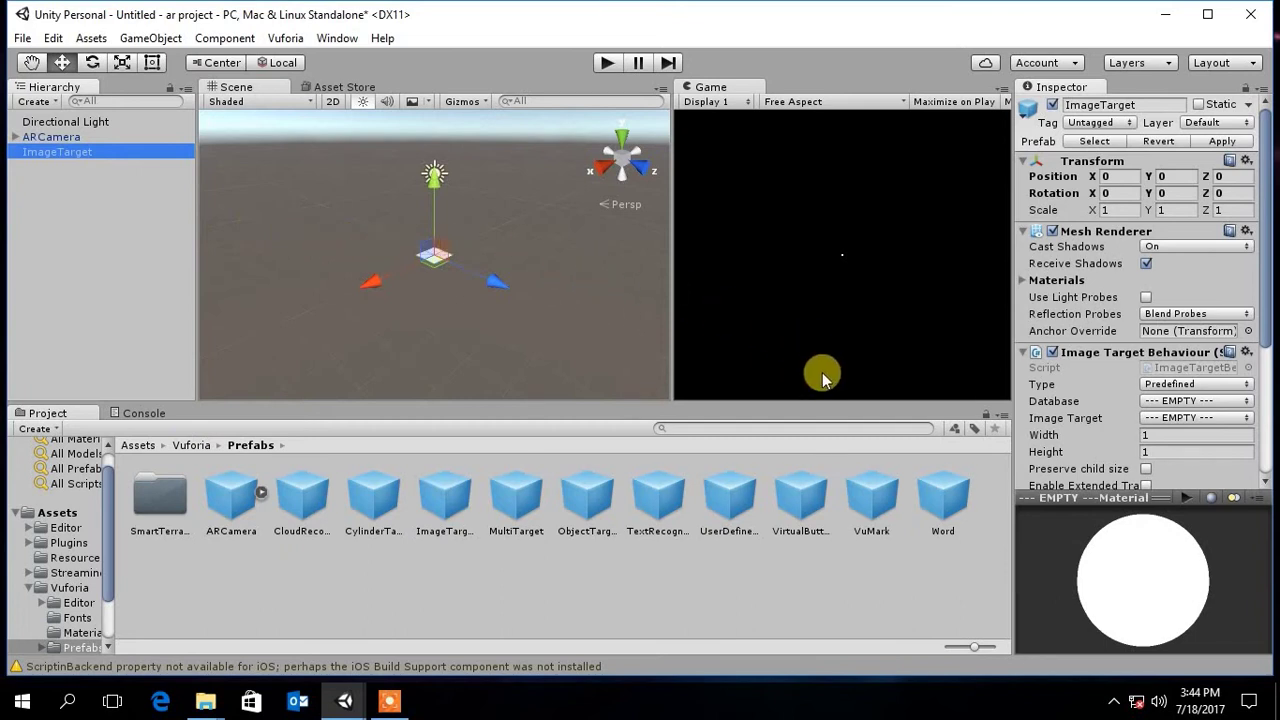
{"action": "left_click", "coordinate": [1228, 405]}
{"action": "left_click", "coordinate": [1195, 443]}
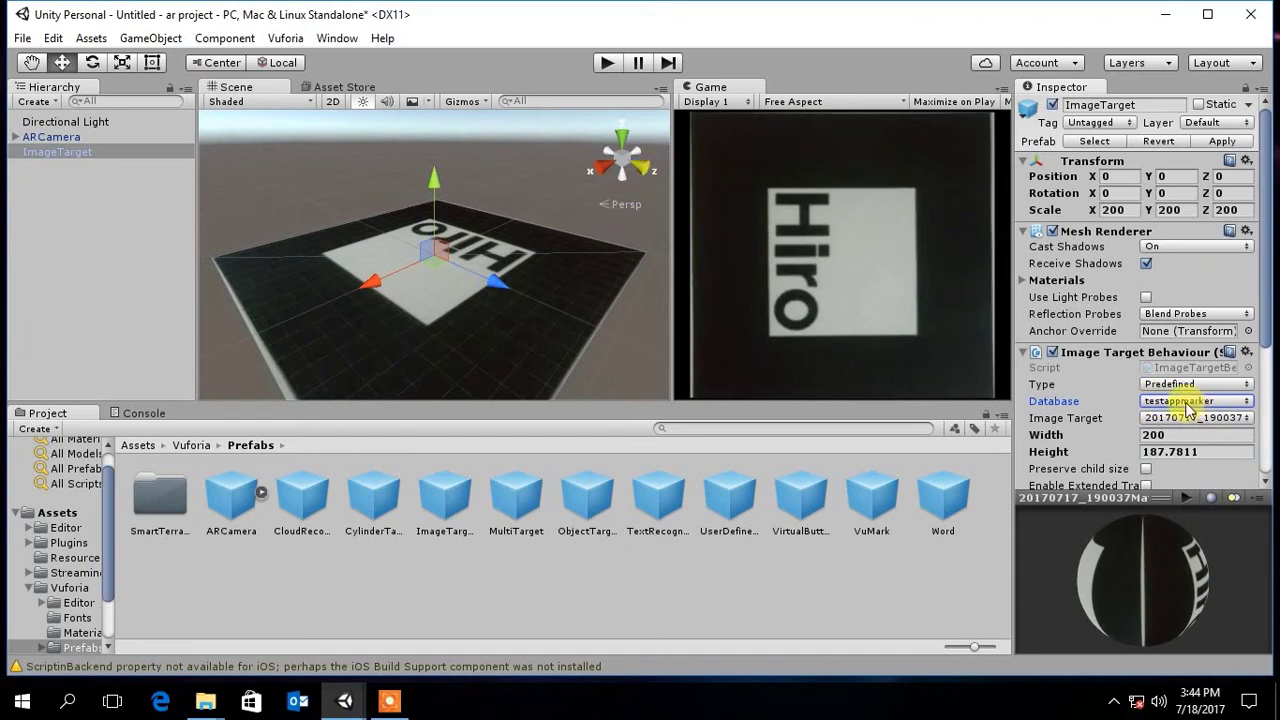
{"action": "scroll", "coordinate": [1214, 394], "scroll_direction": "down", "scroll_amount": 3}
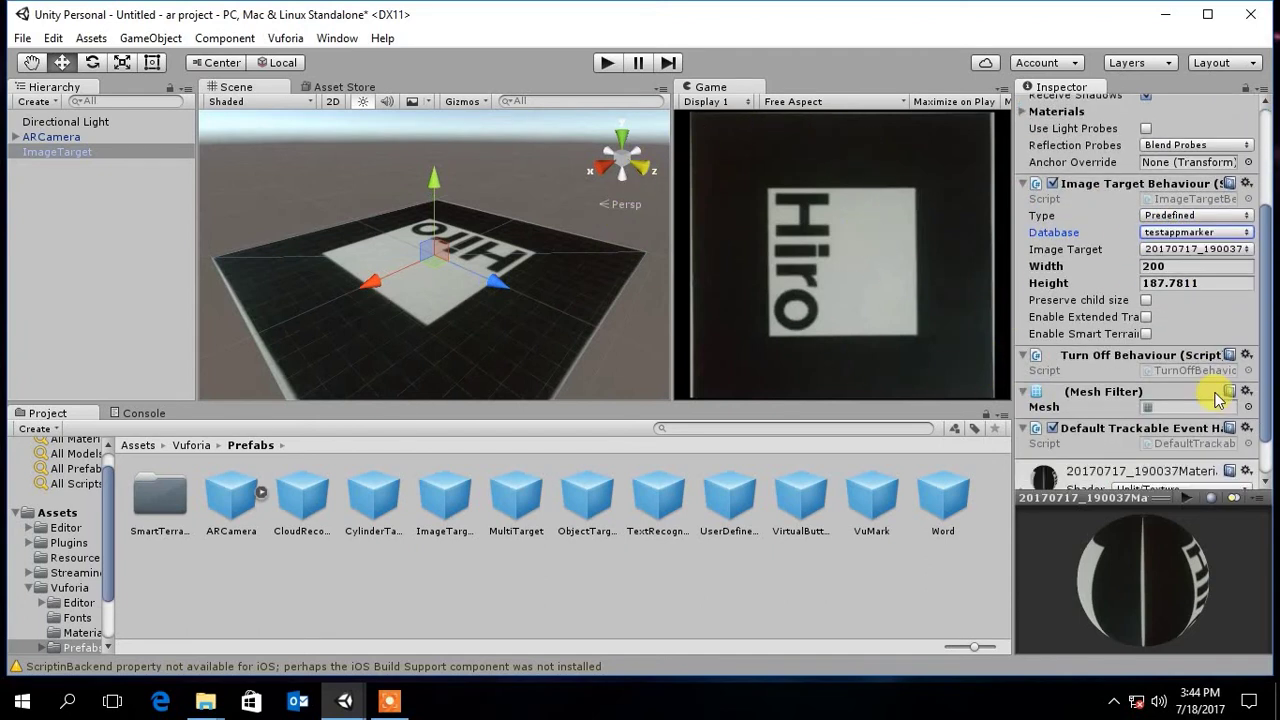
{"action": "scroll", "coordinate": [1216, 395], "scroll_direction": "up", "scroll_amount": 3}
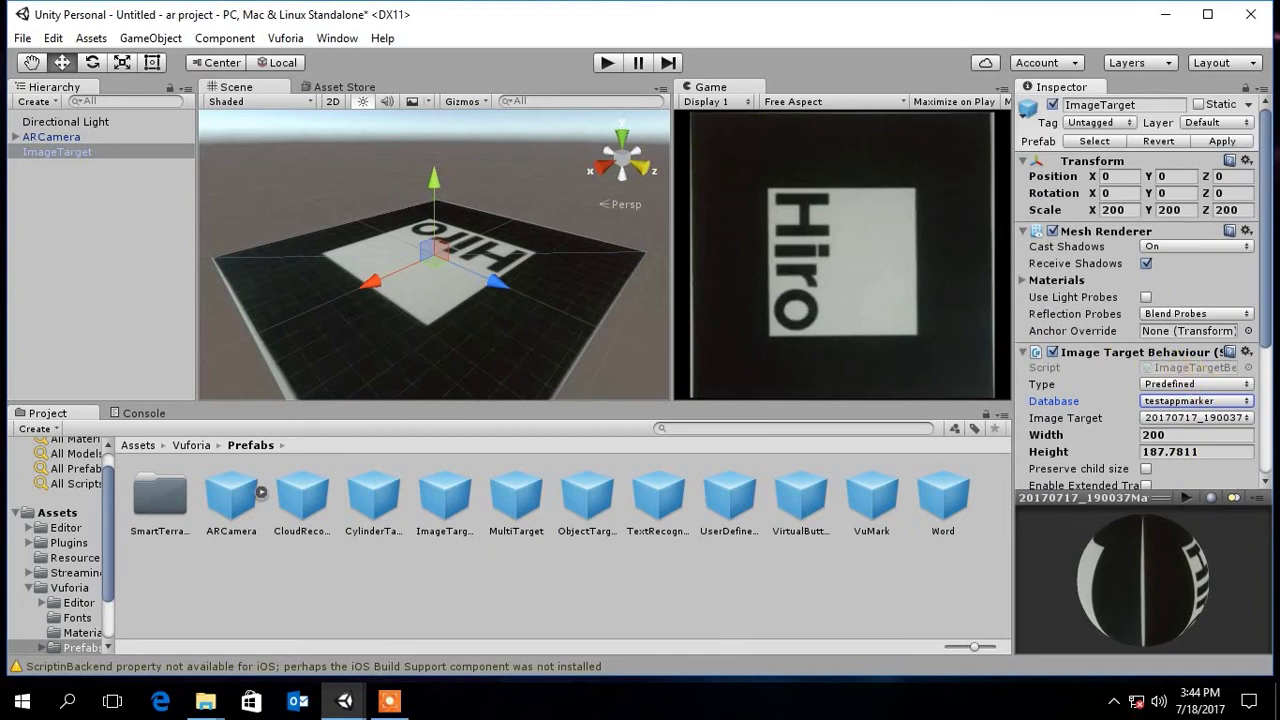
{"action": "left_click", "coordinate": [50, 137]}
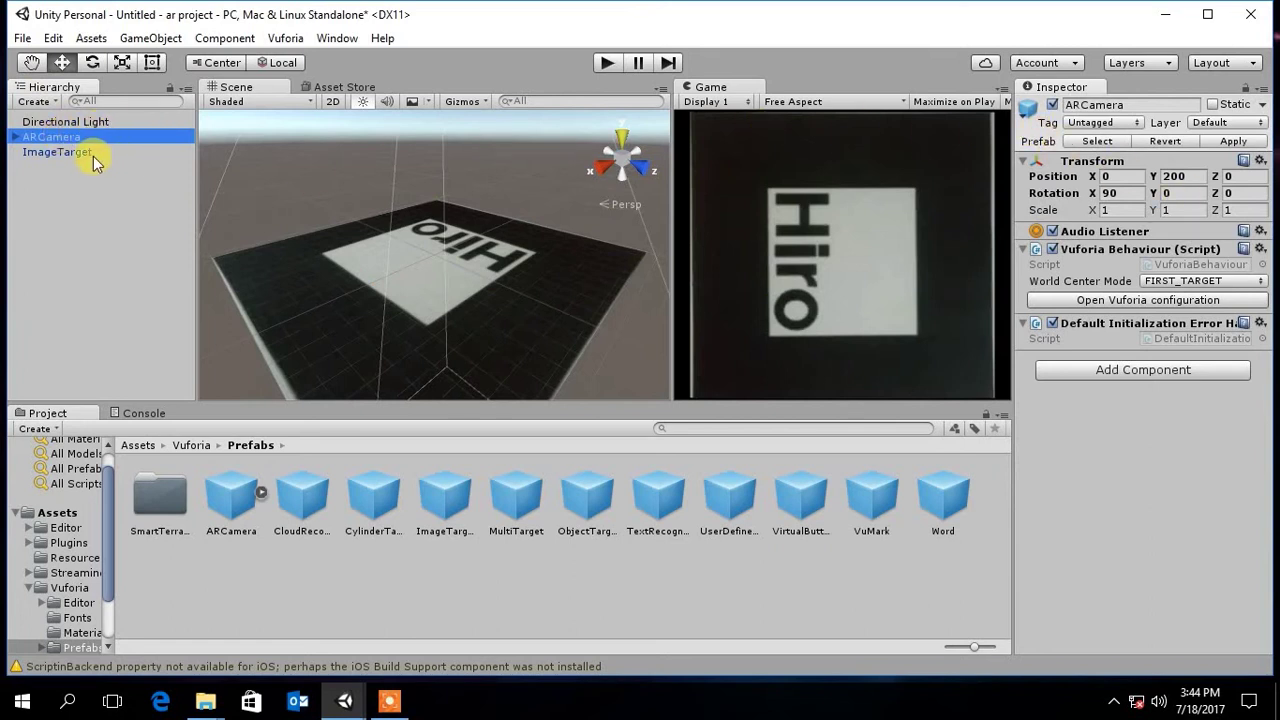
Step: Copy the app license key from the developer portal into Vuforia configuration's App License Key field
{"action": "left_click", "coordinate": [1128, 301]}
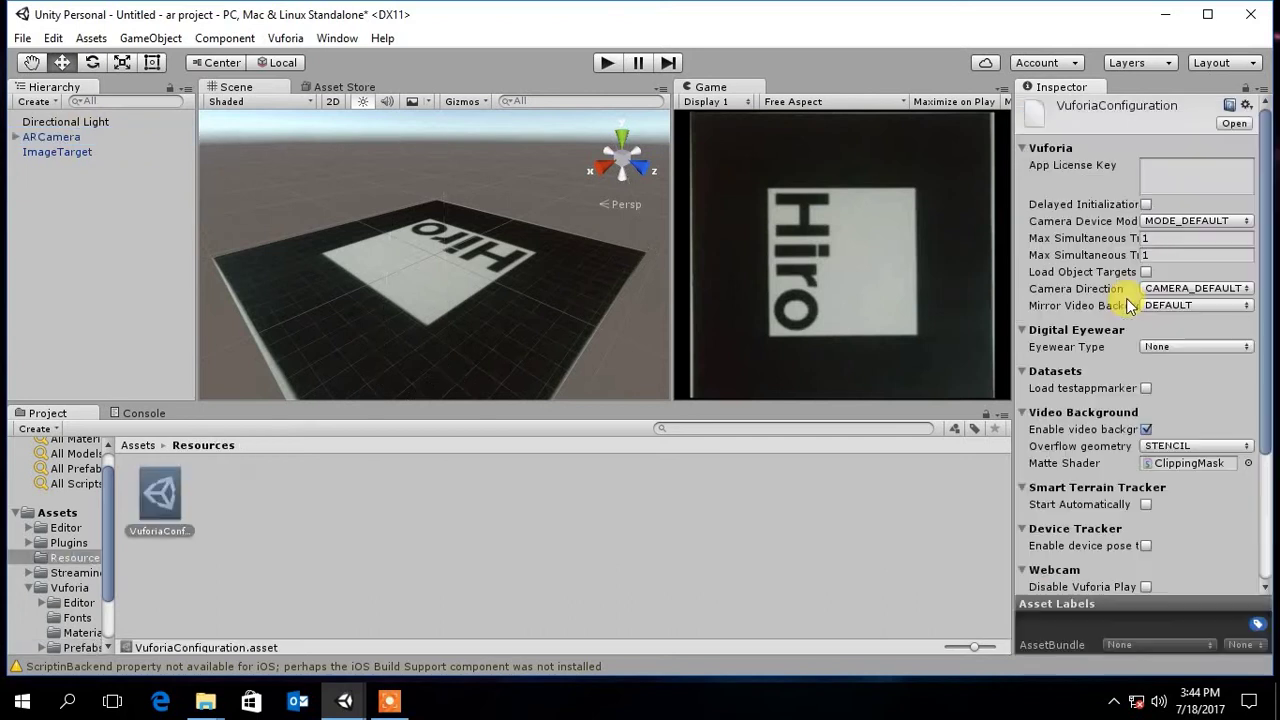
{"action": "left_click", "coordinate": [1154, 166]}
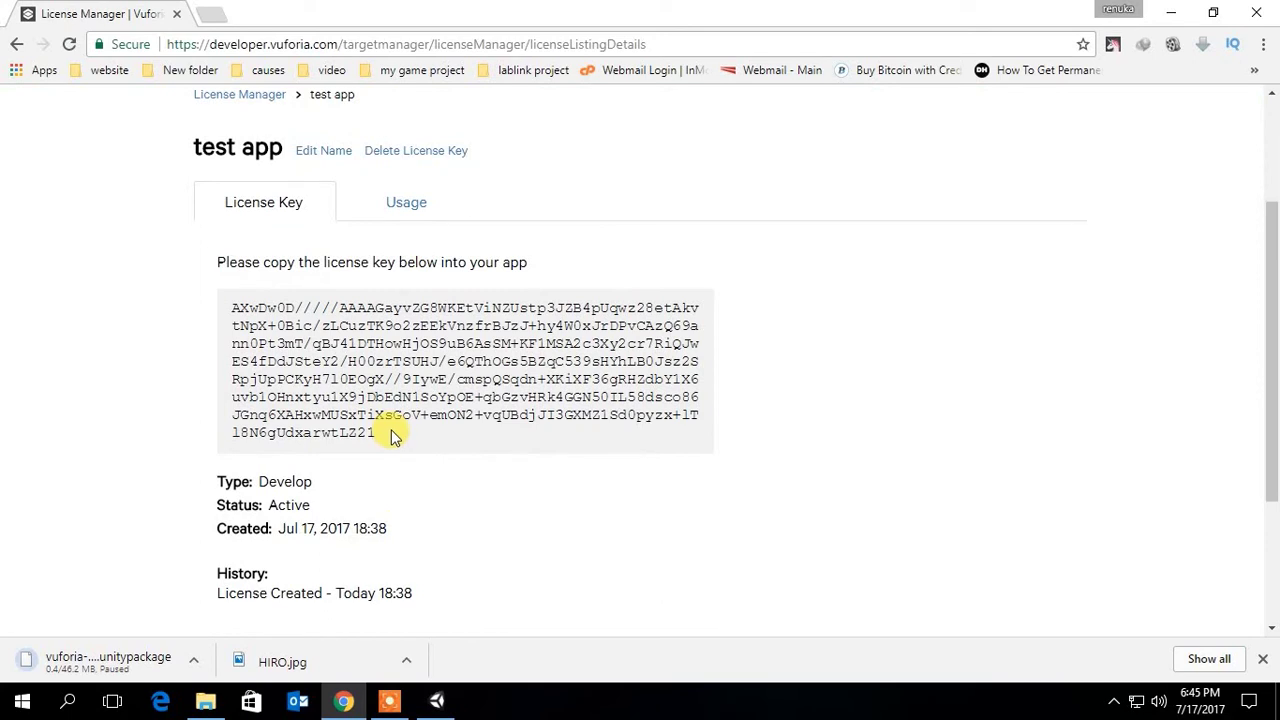
{"action": "left_click_drag", "start_coordinate": [378, 433], "coordinate": [222, 302]}
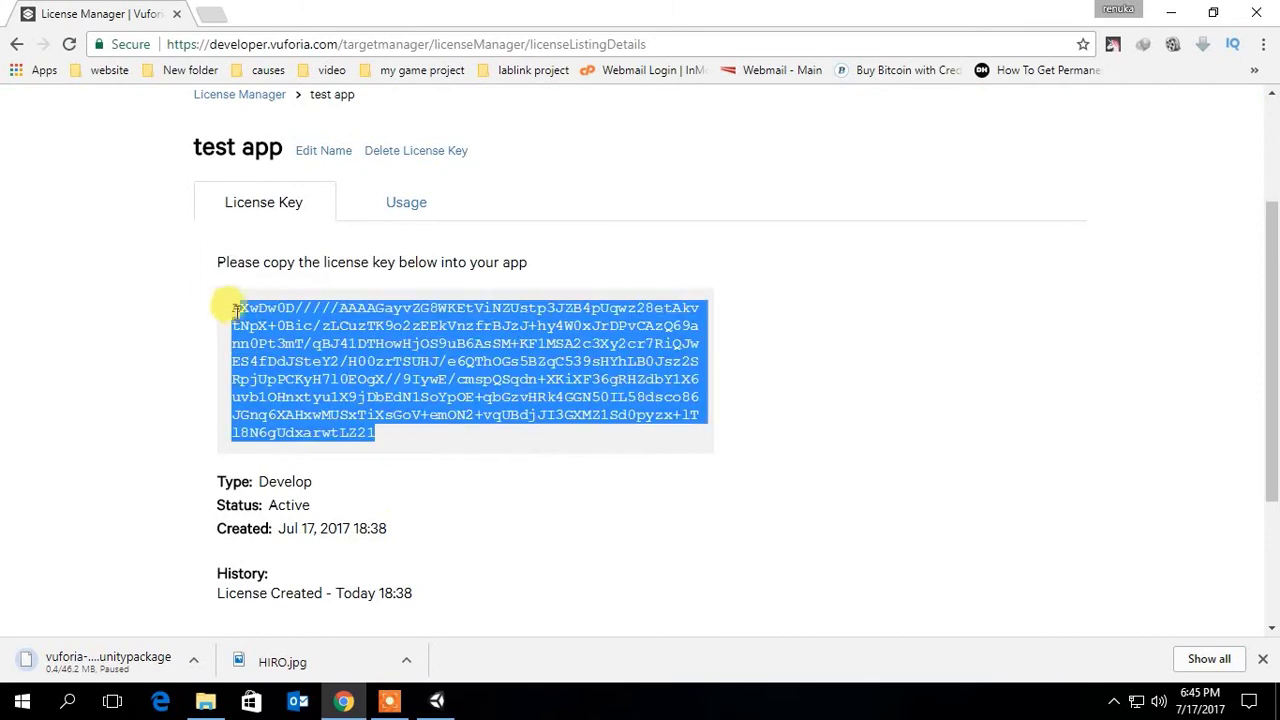
{"action": "right_click", "coordinate": [308, 334]}
{"action": "left_click", "coordinate": [334, 348]}
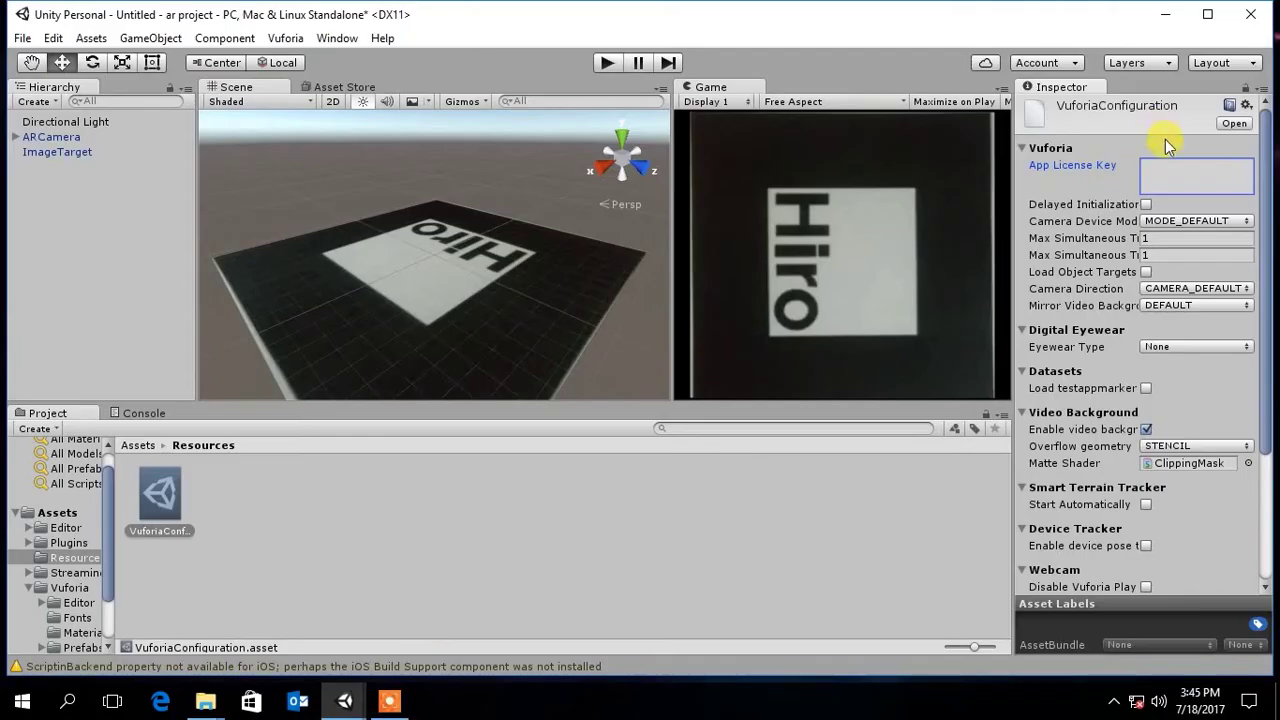
{"action": "right_click", "coordinate": [1173, 174]}
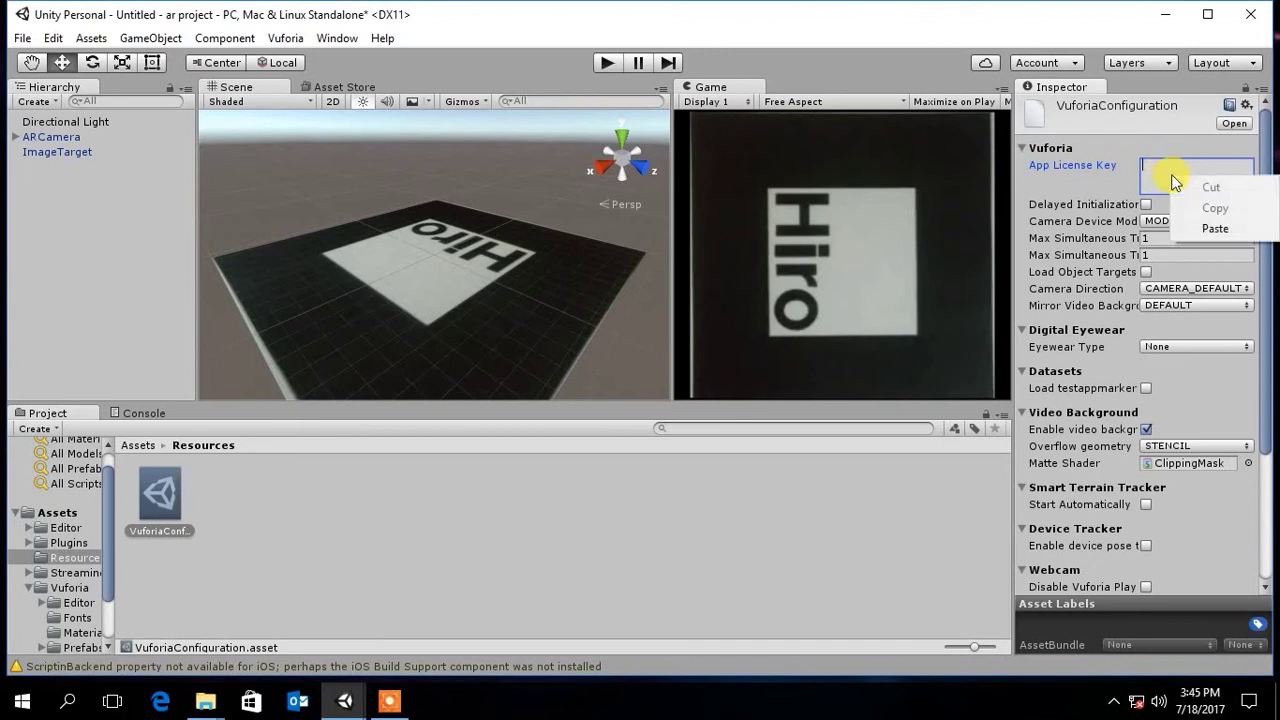
{"action": "left_click", "coordinate": [1208, 227]}
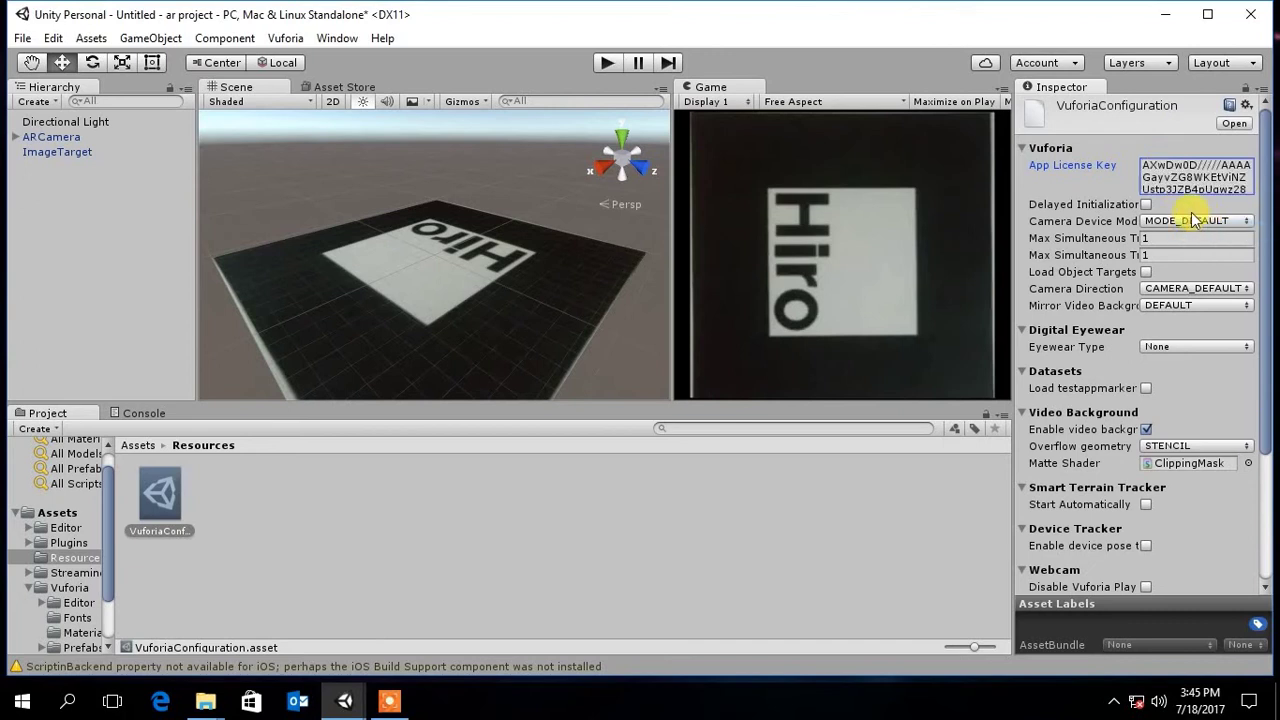
Step: Tick Load and Activate for the testappmarker dataset
{"action": "left_click", "coordinate": [1145, 388]}
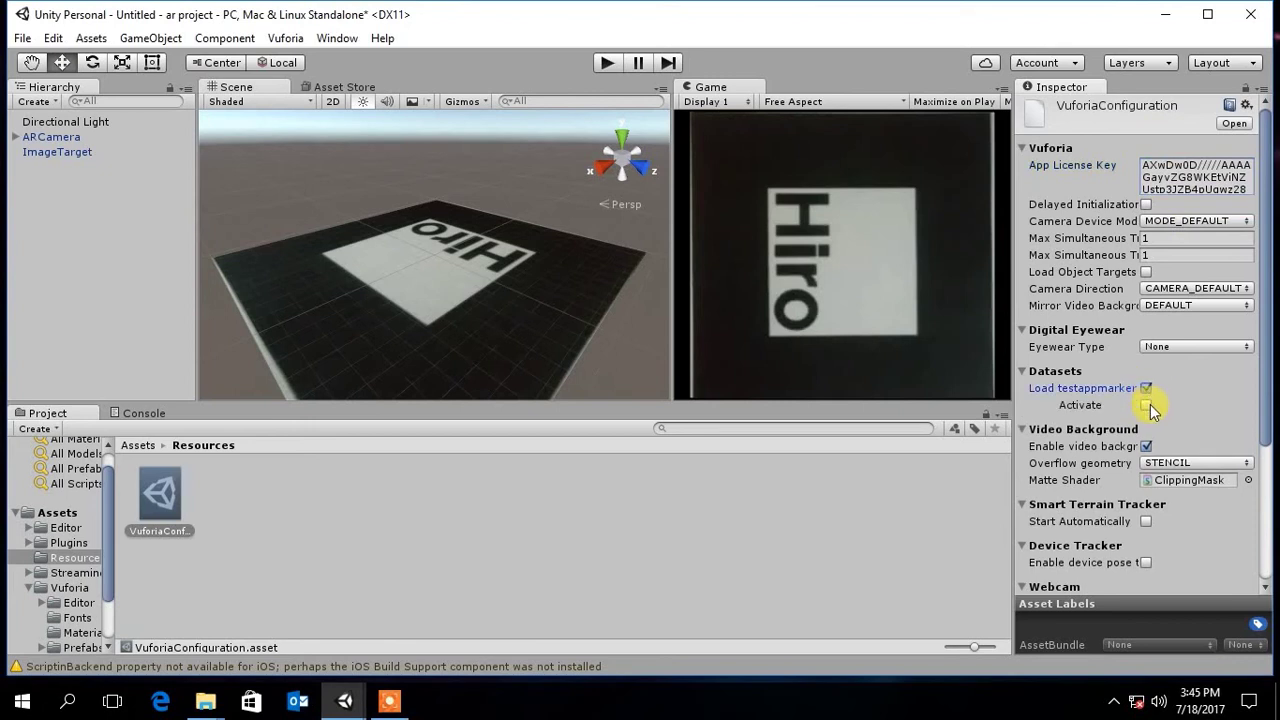
{"action": "left_click", "coordinate": [1146, 404]}
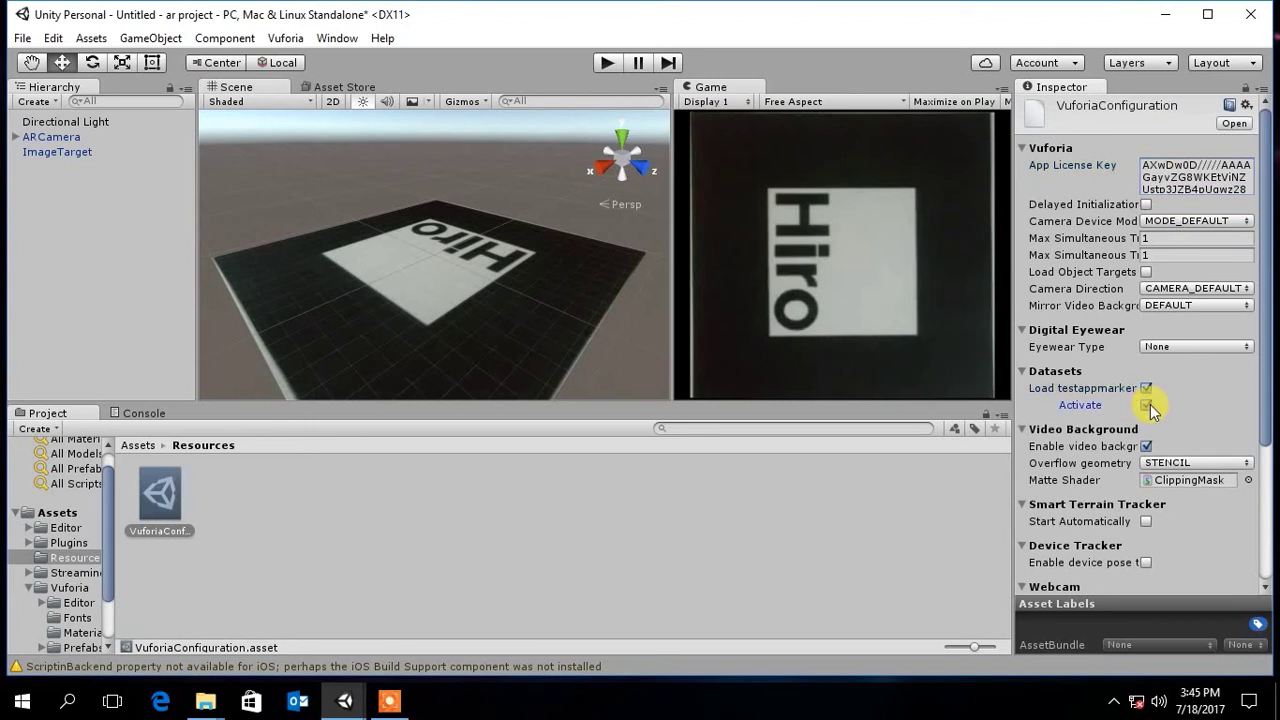
{"action": "left_click", "coordinate": [138, 445]}
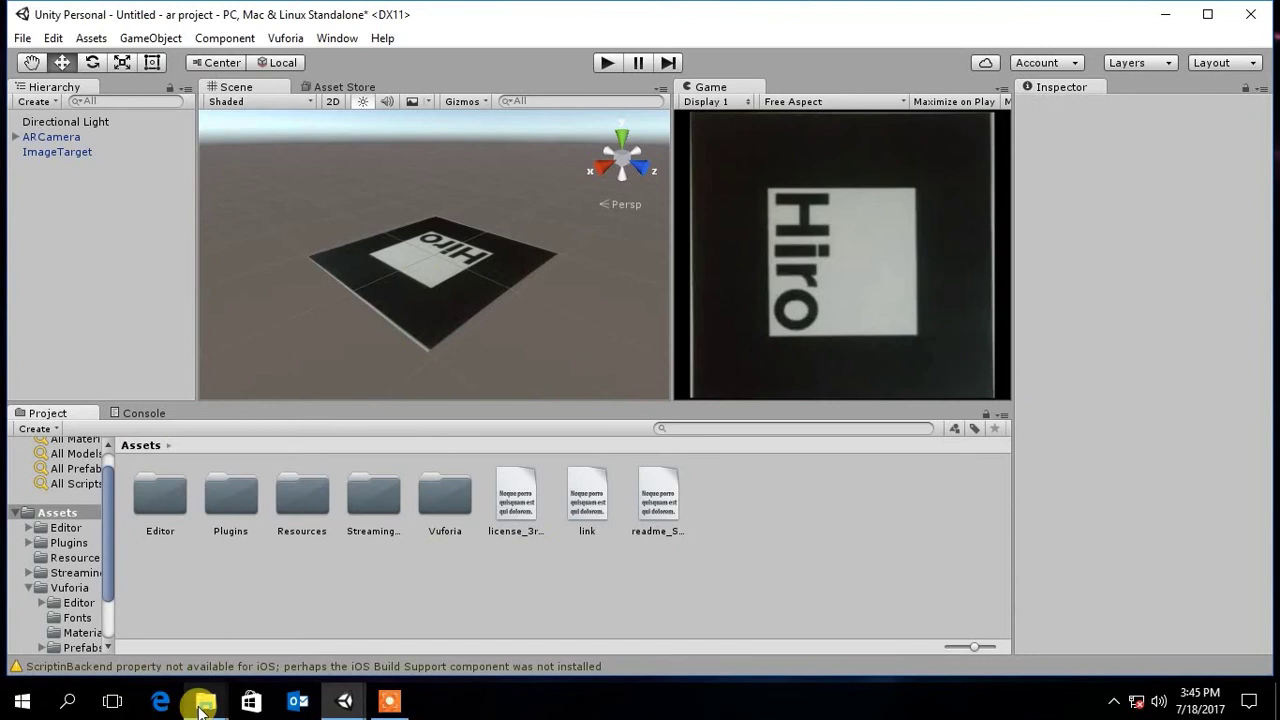
Step: Extract the Mutant zip archive in place in File Explorer
{"action": "mouse_move", "coordinate": [203, 710]}
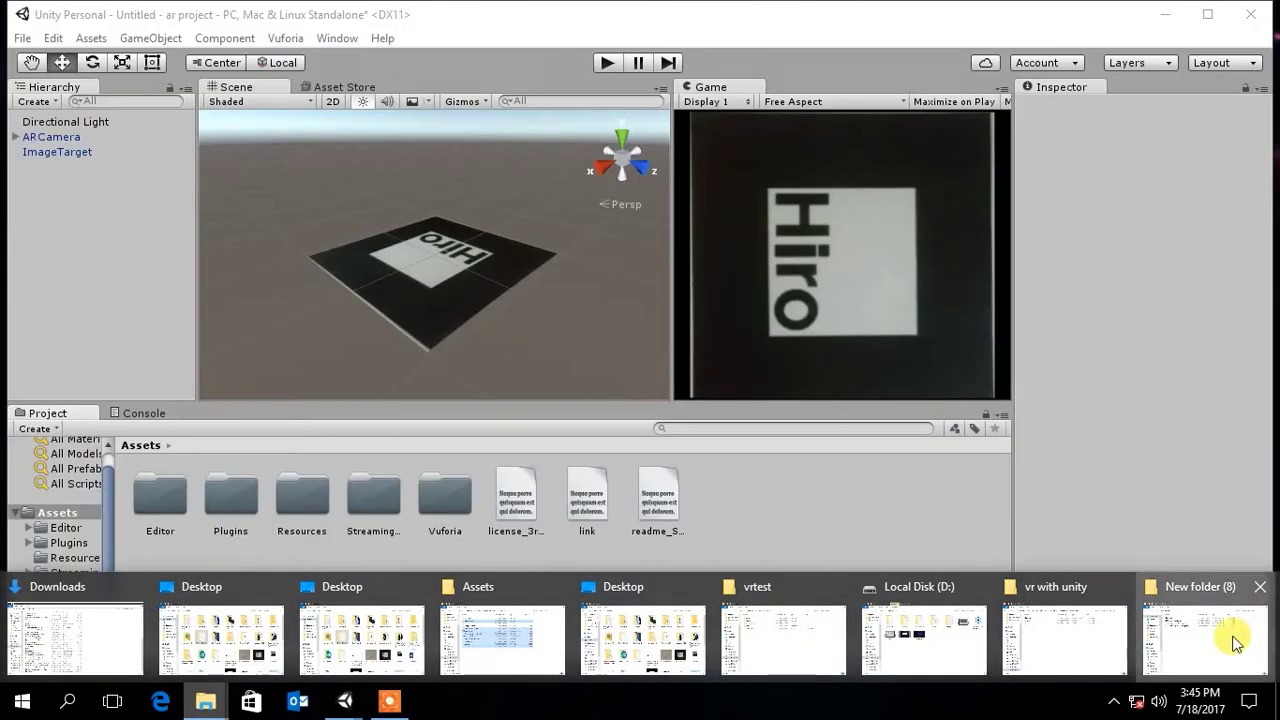
{"action": "left_click", "coordinate": [1229, 634]}
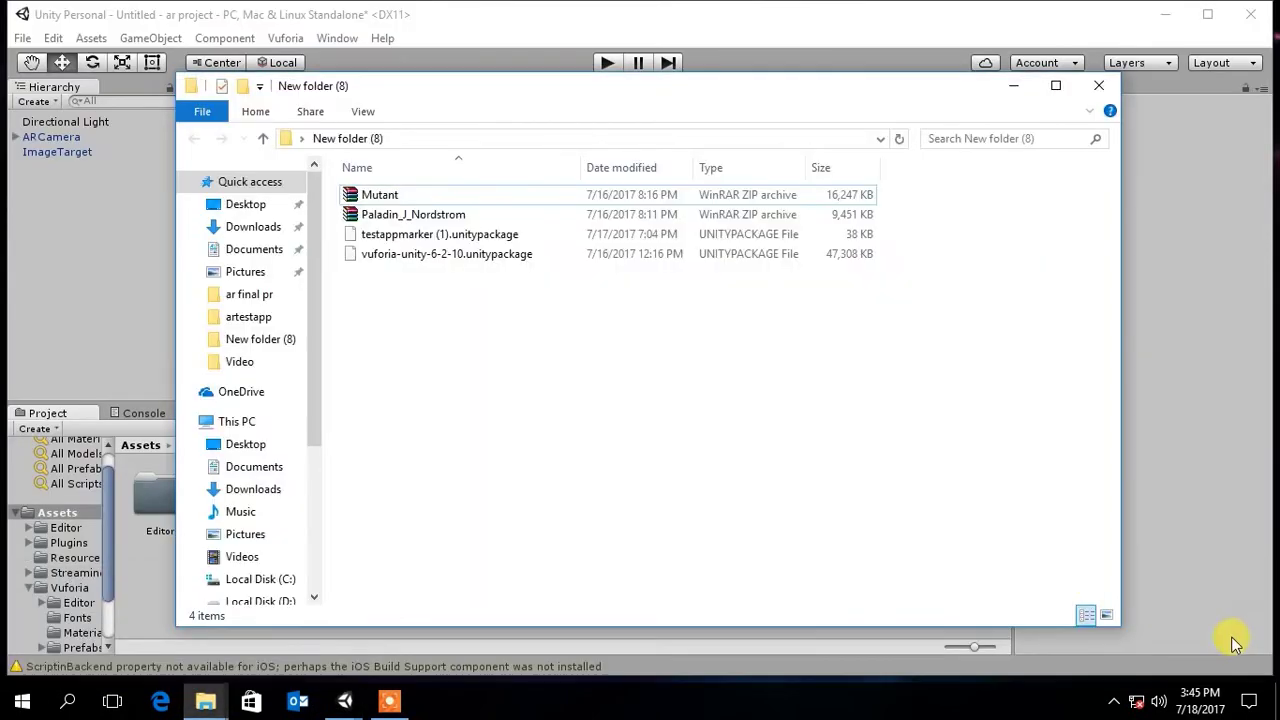
{"action": "left_click", "coordinate": [423, 197]}
{"action": "right_click", "coordinate": [428, 198]}
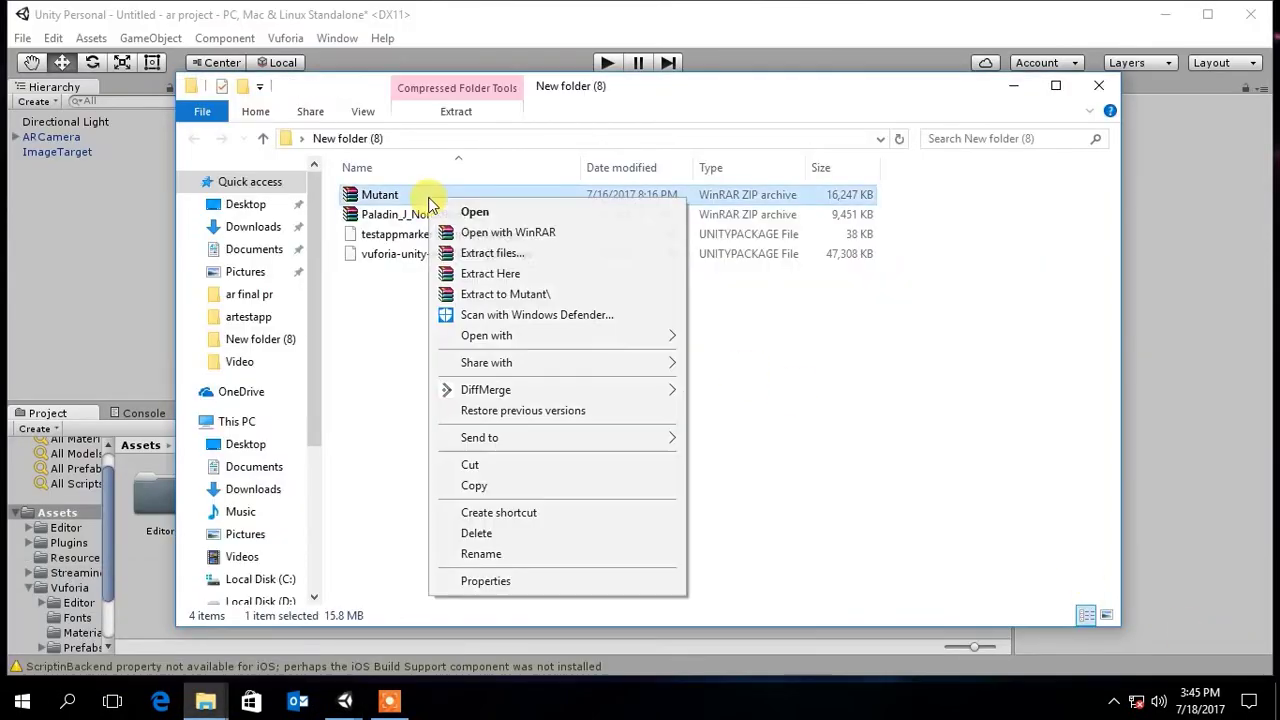
{"action": "left_click", "coordinate": [578, 272]}
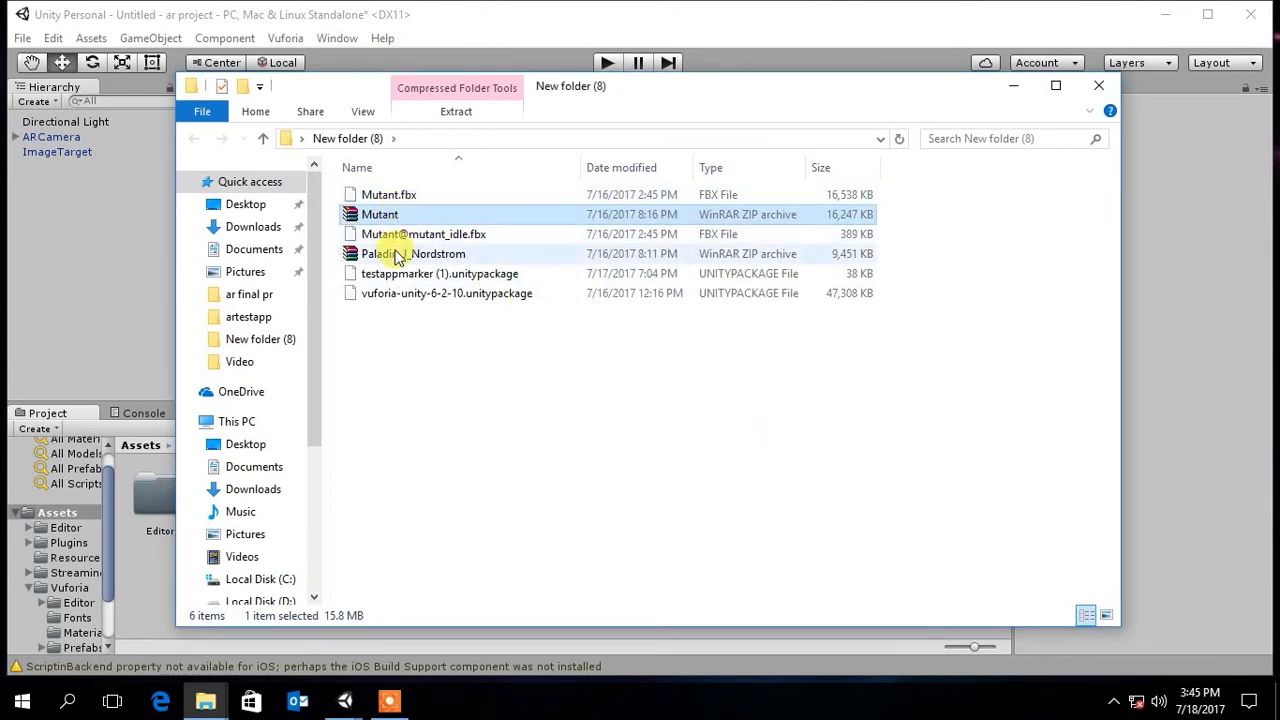
Step: Import the three extracted Mutant files into Unity's mutant folder
{"action": "left_click", "coordinate": [400, 234], "text": "ctrl"}
{"action": "left_click", "coordinate": [388, 195], "text": "ctrl"}
{"action": "left_click_drag", "start_coordinate": [388, 195], "coordinate": [168, 527]}
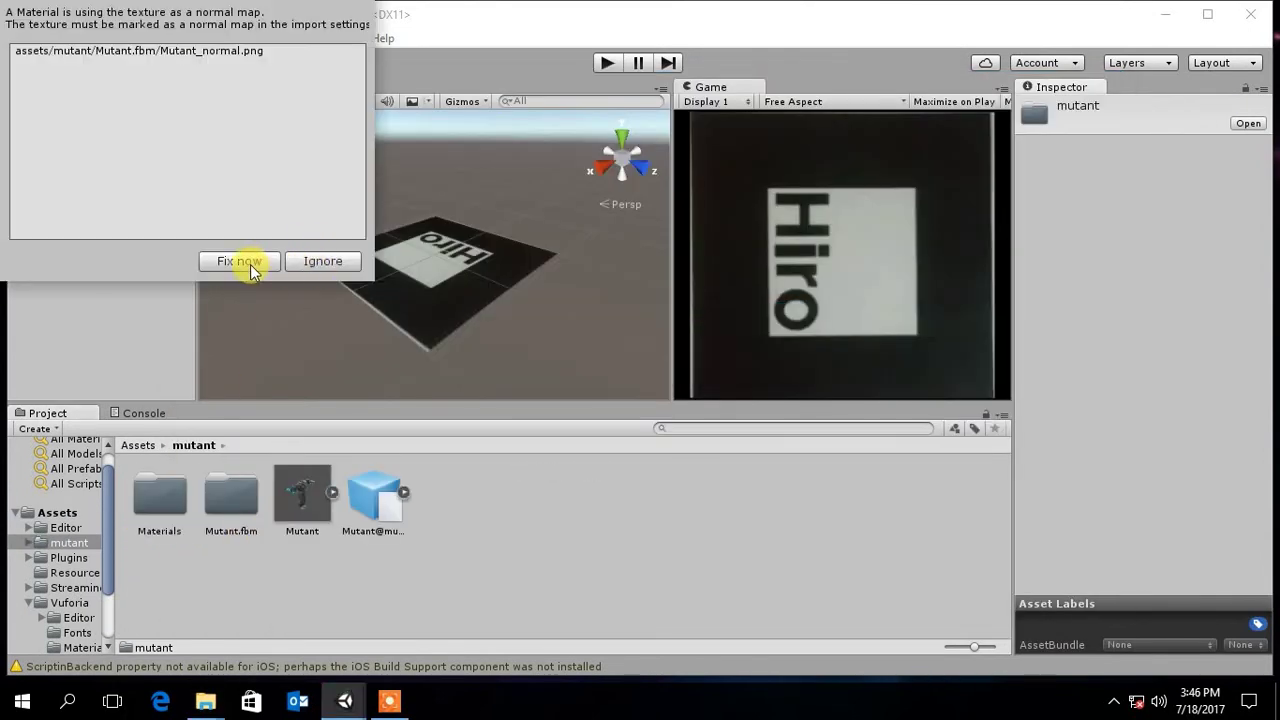
{"action": "left_click", "coordinate": [246, 262]}
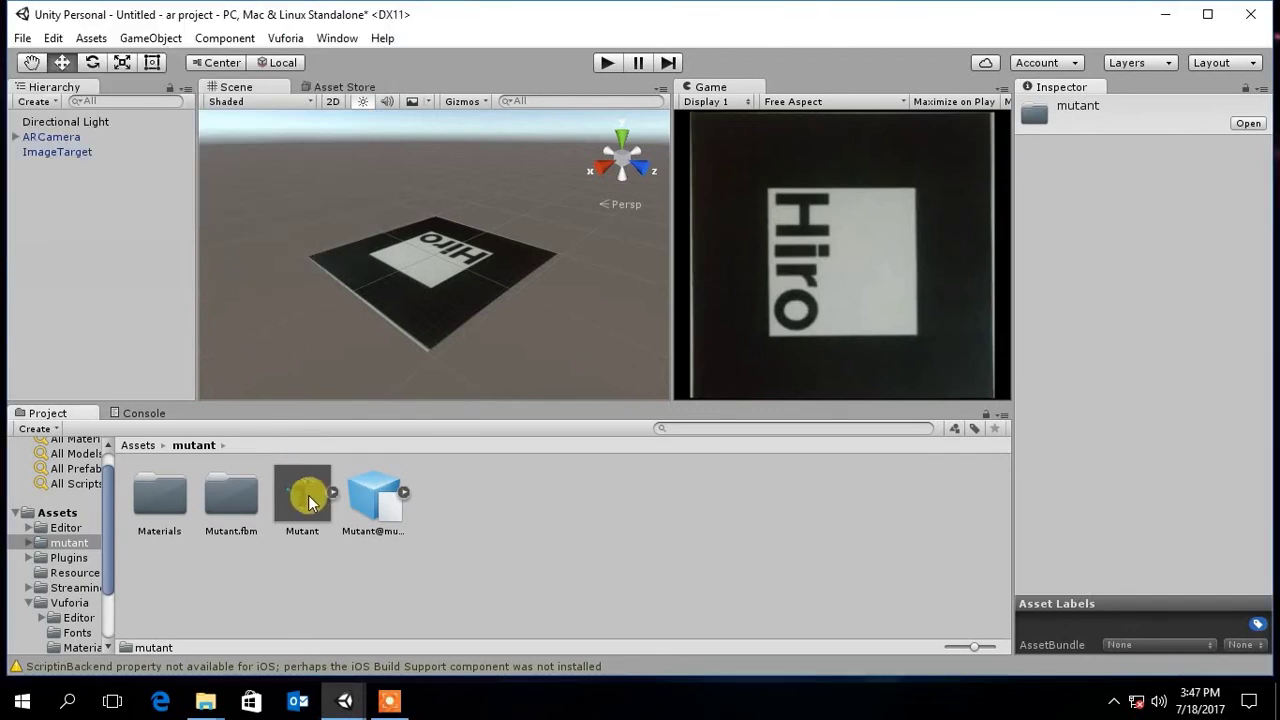
Step: Place the Mutant model in the scene, scale it to 100/100/100, and push it to Z -132
{"action": "left_click_drag", "start_coordinate": [308, 495], "coordinate": [83, 198]}
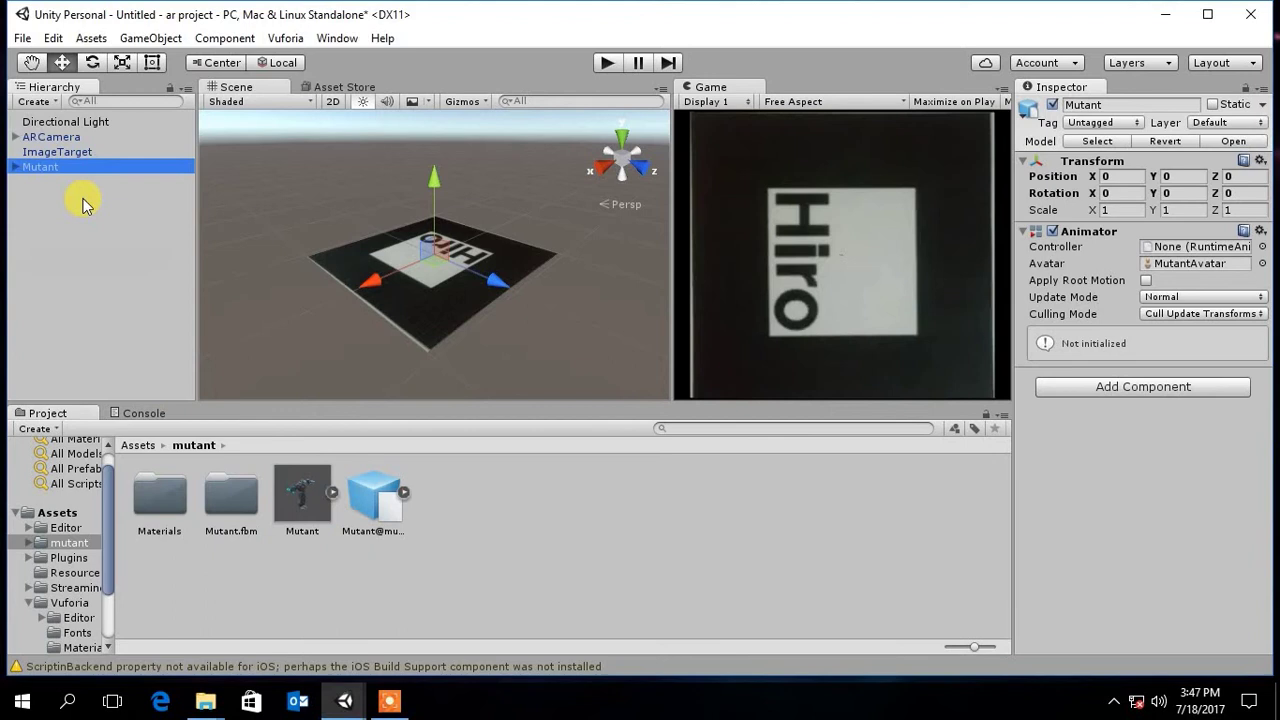
{"action": "left_click", "coordinate": [1170, 211]}
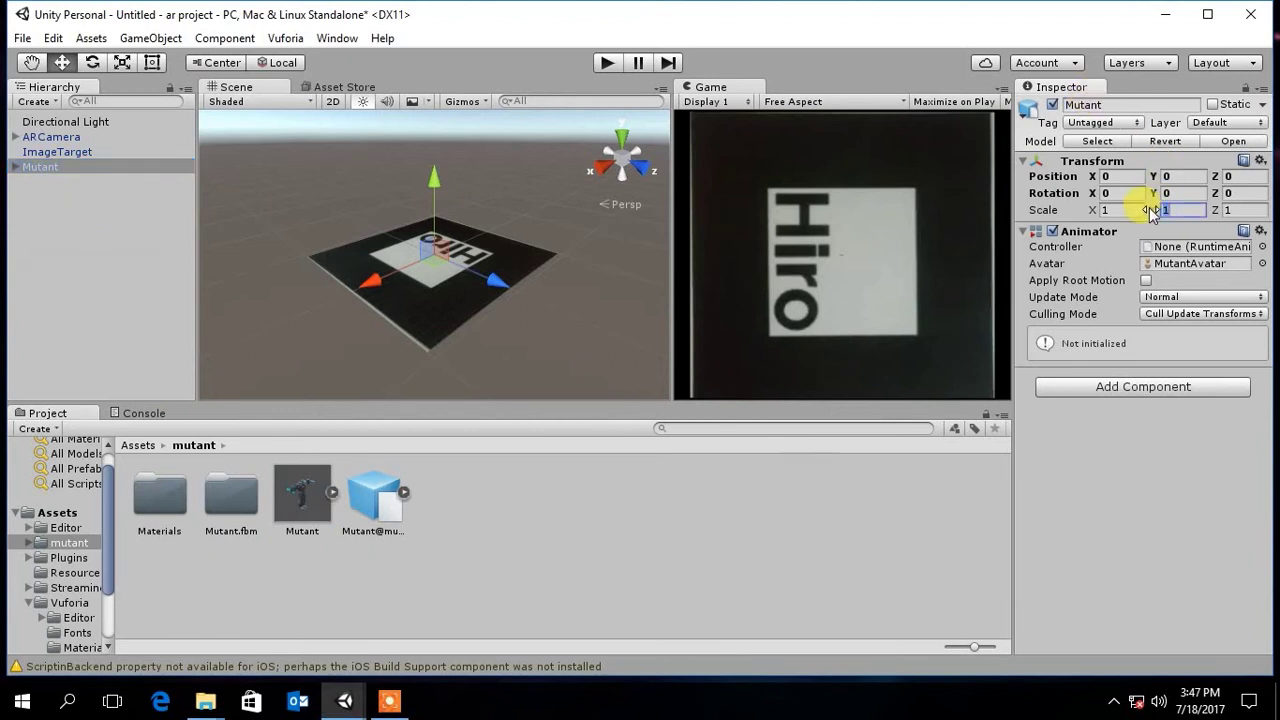
{"action": "type", "text": "150"}
{"action": "key", "text": "Tab"}
{"action": "type", "text": "200"}
{"action": "key", "text": "Return"}
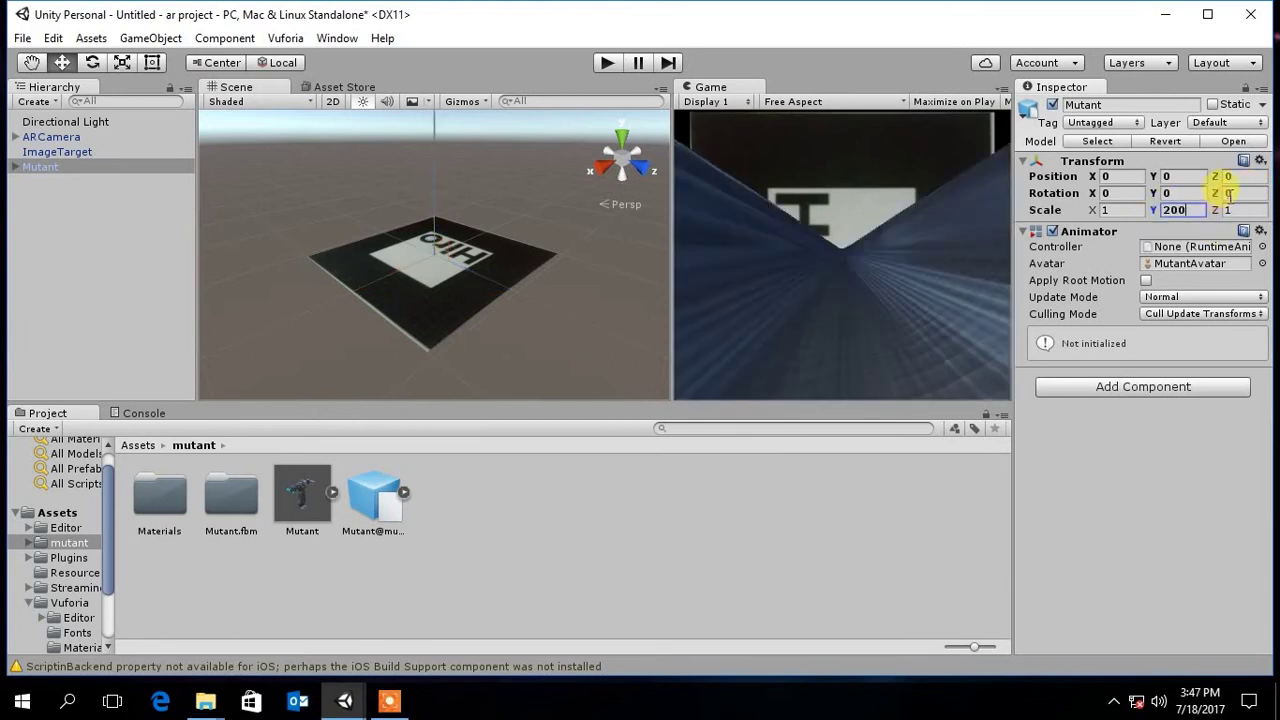
{"action": "left_click", "coordinate": [1128, 210]}
{"action": "type", "text": "150"}
{"action": "left_click", "coordinate": [1233, 210]}
{"action": "type", "text": "100"}
{"action": "left_click", "coordinate": [1170, 210]}
{"action": "type", "text": "100"}
{"action": "left_click", "coordinate": [1113, 210]}
{"action": "type", "text": "100"}
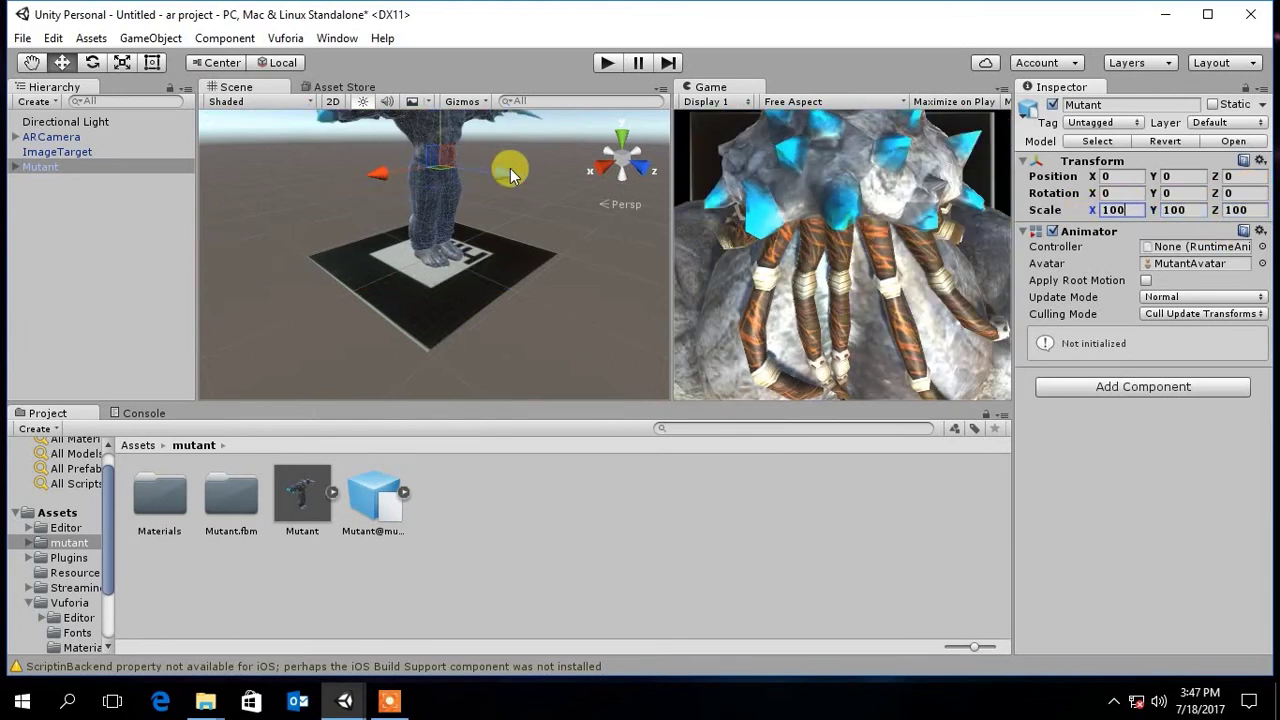
{"action": "mouse_move", "coordinate": [501, 178]}
{"action": "left_mouse_down"}
{"action": "mouse_move", "coordinate": [409, 143]}
{"action": "mouse_move", "coordinate": [380, 86]}
{"action": "mouse_move", "coordinate": [429, 131]}
{"action": "mouse_move", "coordinate": [600, 205]}
{"action": "left_mouse_up"}
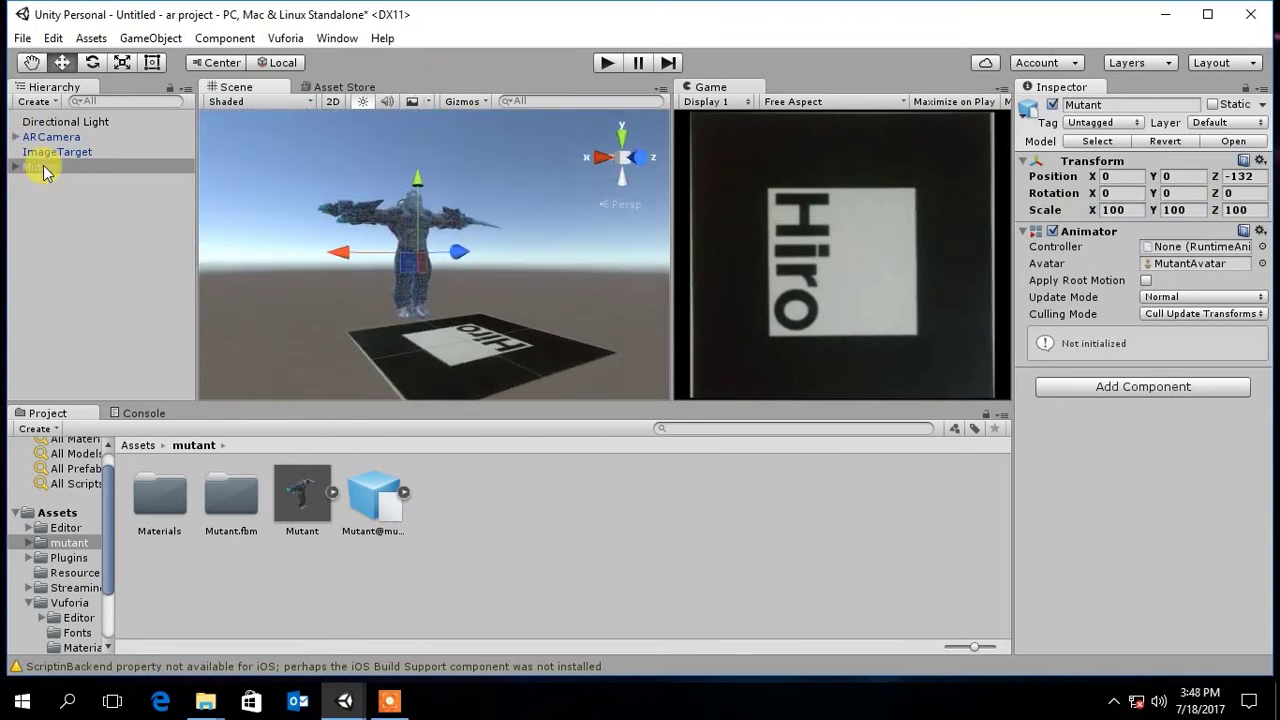
{"action": "right_click", "coordinate": [600, 557]}
Step: Create a New Animator Controller in the mutant folder and open it in the Animator
{"action": "mouse_move", "coordinate": [771, 216]}
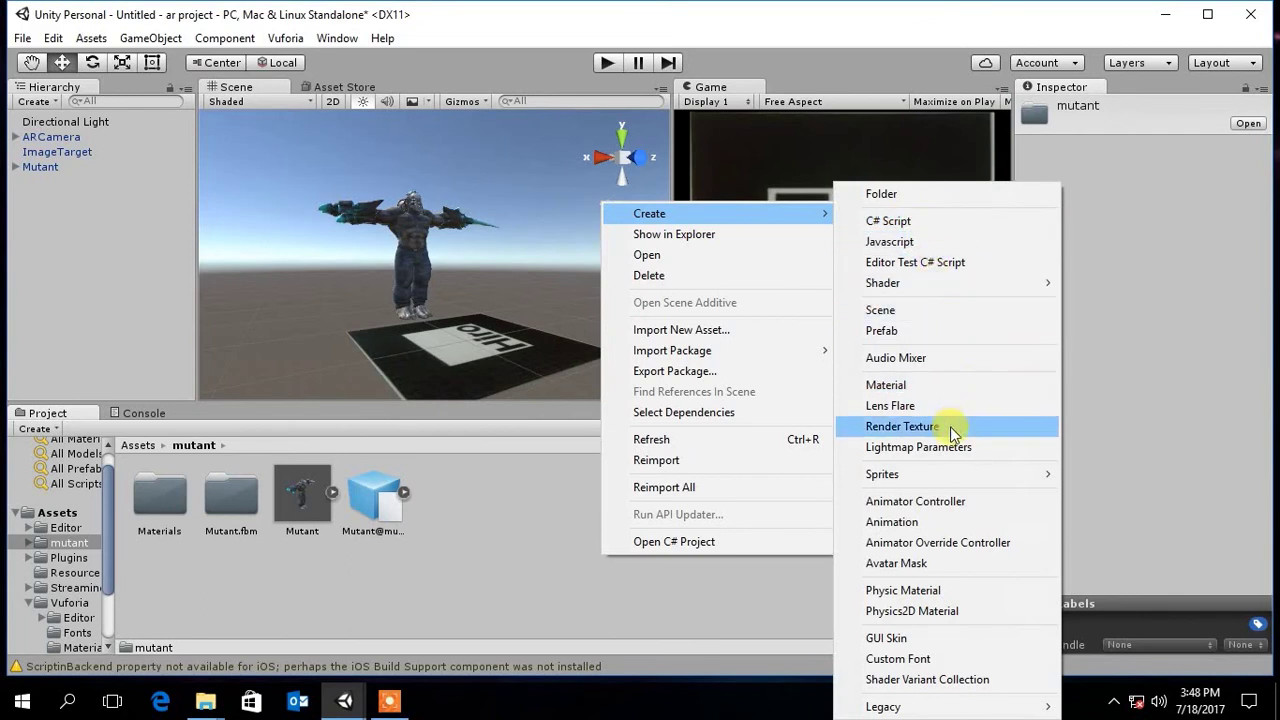
{"action": "left_click", "coordinate": [943, 501]}
{"action": "key", "text": "Return"}
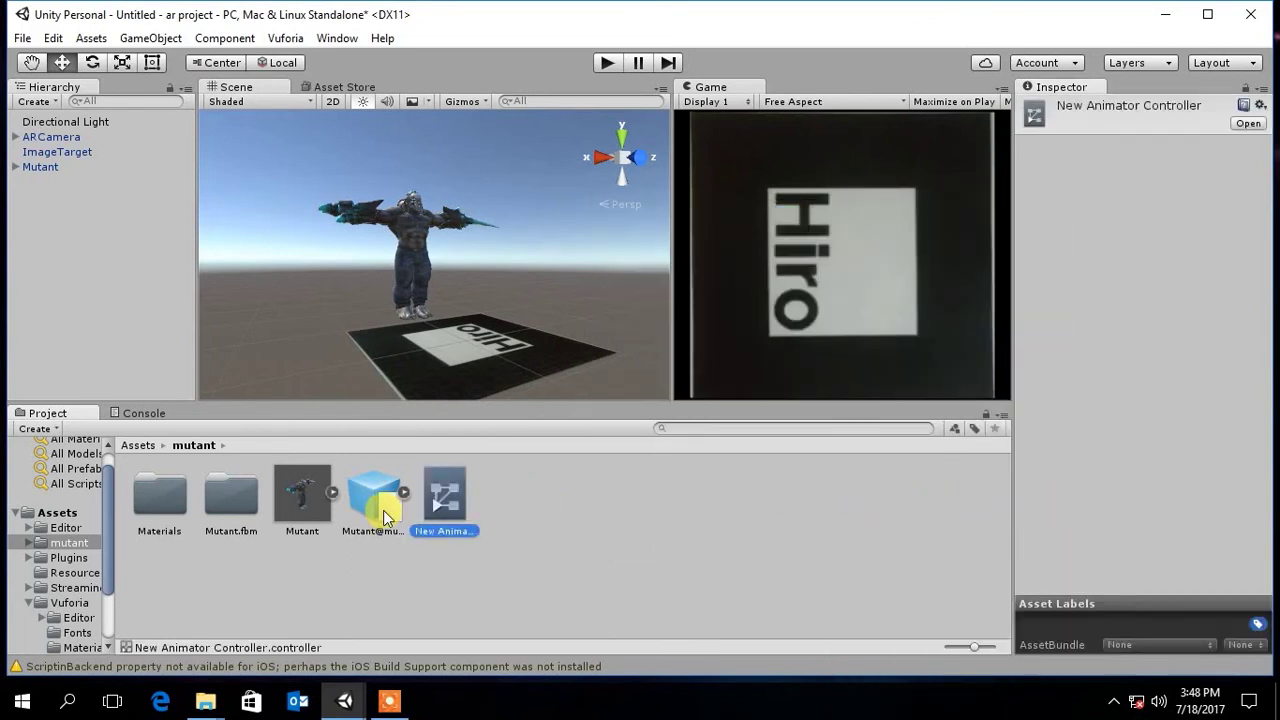
{"action": "double_click", "coordinate": [459, 505]}
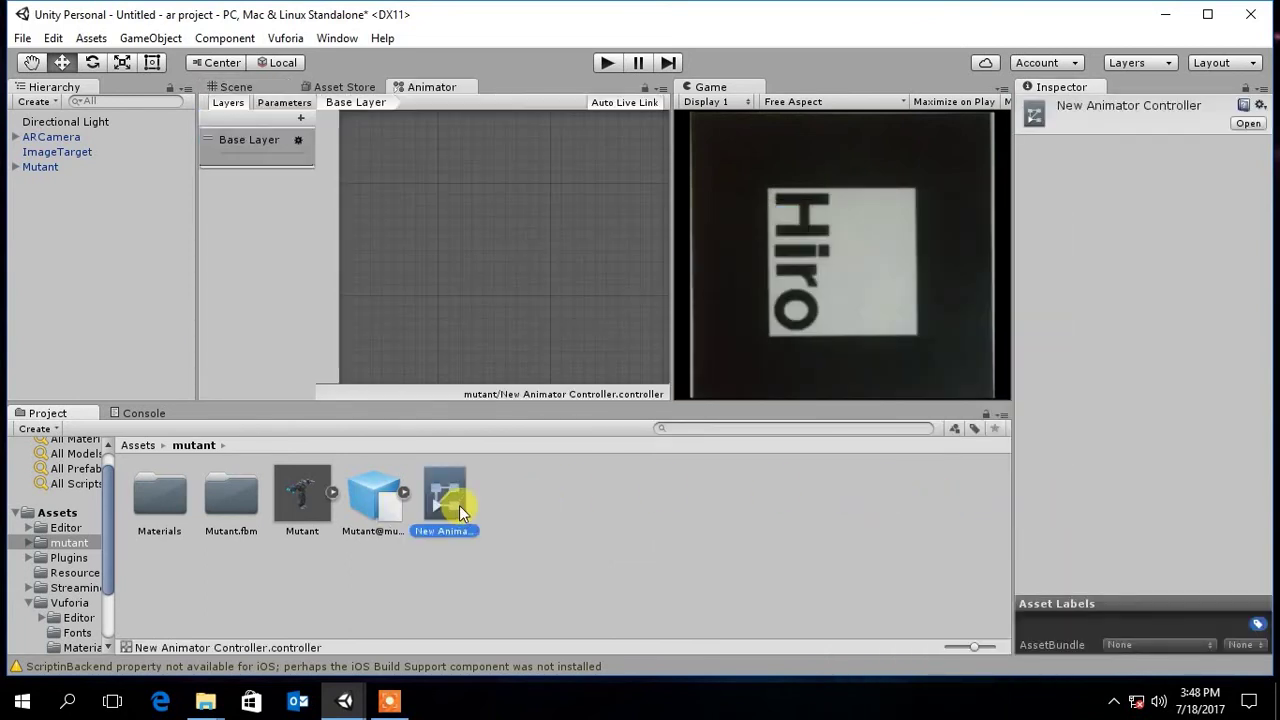
Step: Add the Mutant@mutant_idle clip to the Base Layer as the mutant_idle state
{"action": "left_click", "coordinate": [473, 229]}
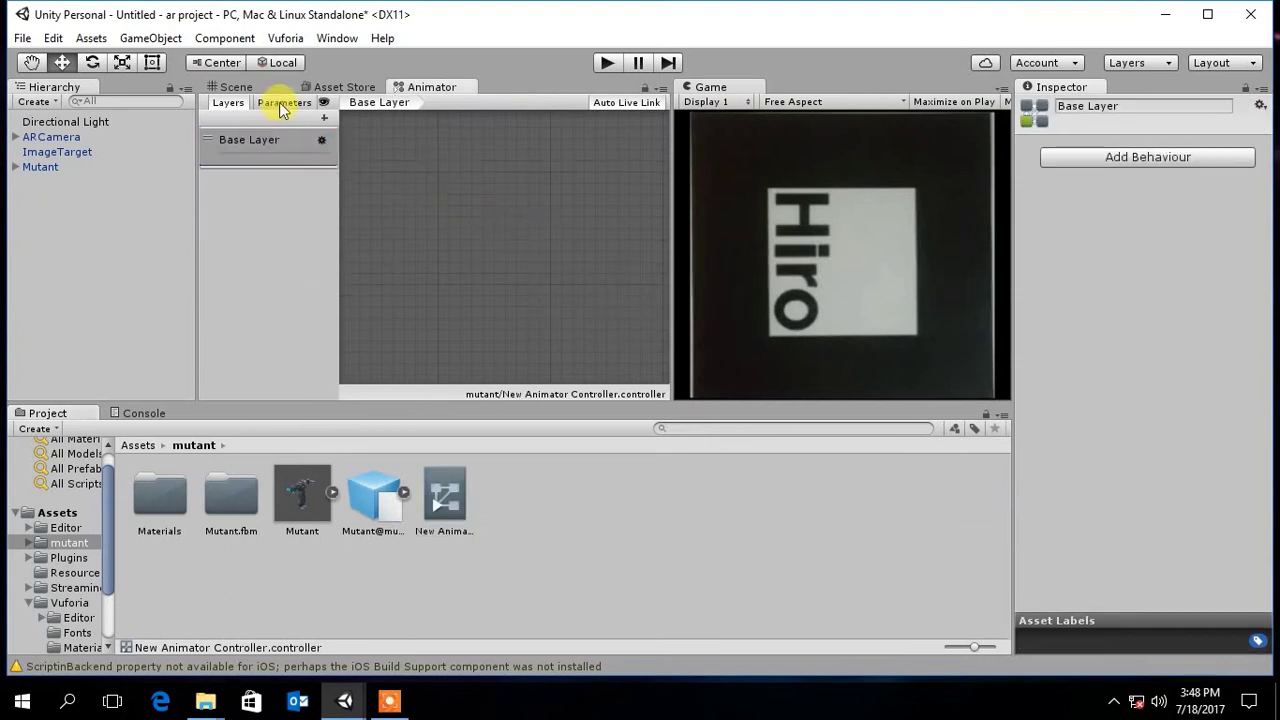
{"action": "left_click", "coordinate": [532, 270]}
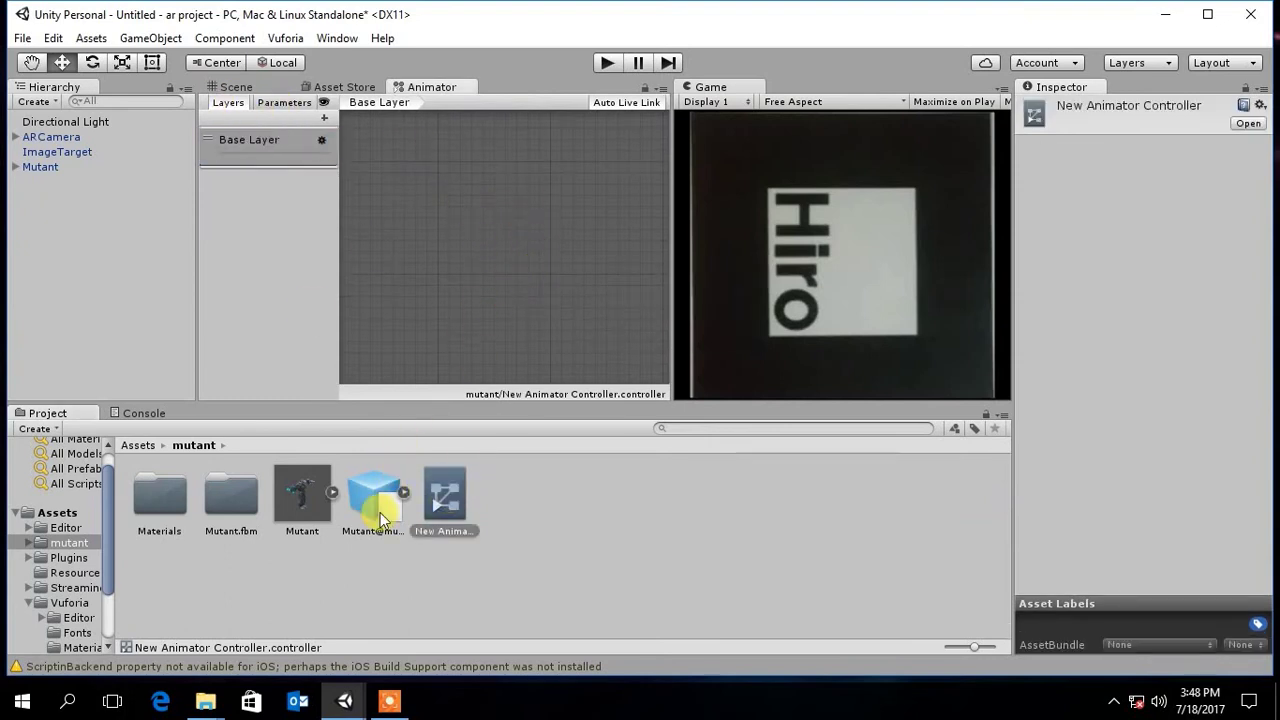
{"action": "left_click_drag", "start_coordinate": [380, 502], "coordinate": [482, 292]}
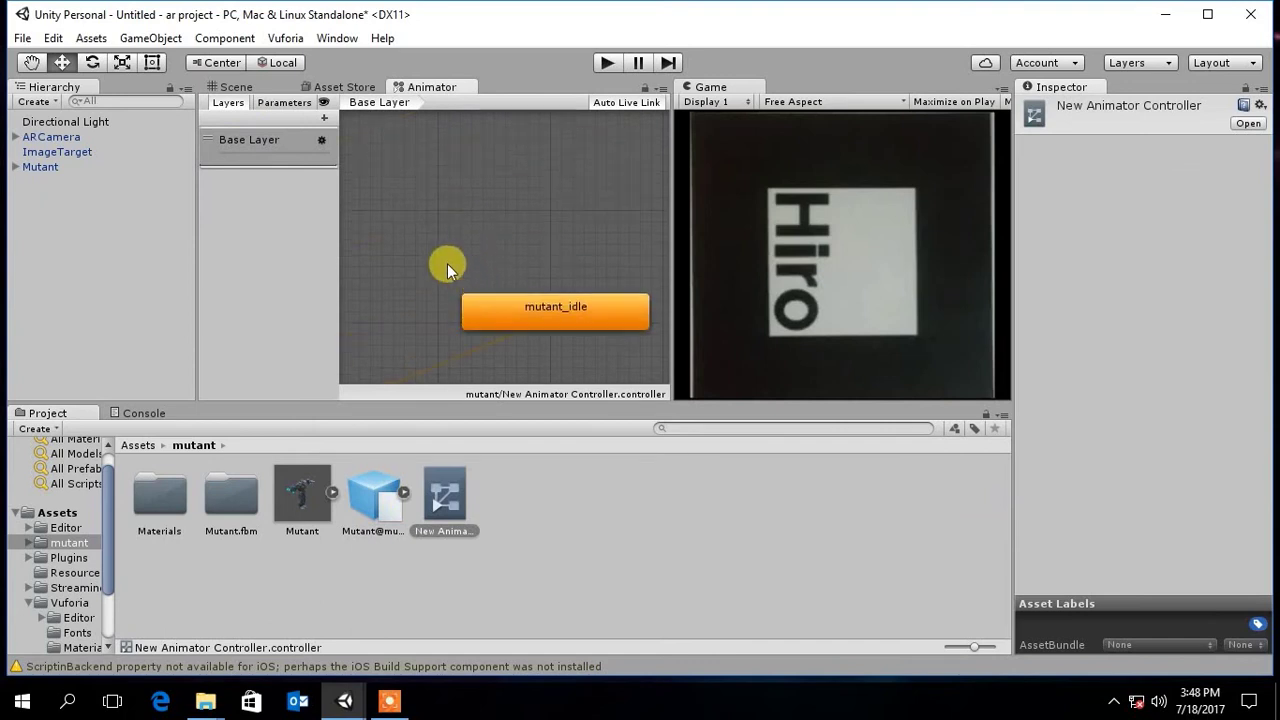
{"action": "right_click", "coordinate": [564, 169]}
{"action": "left_click", "coordinate": [494, 231]}
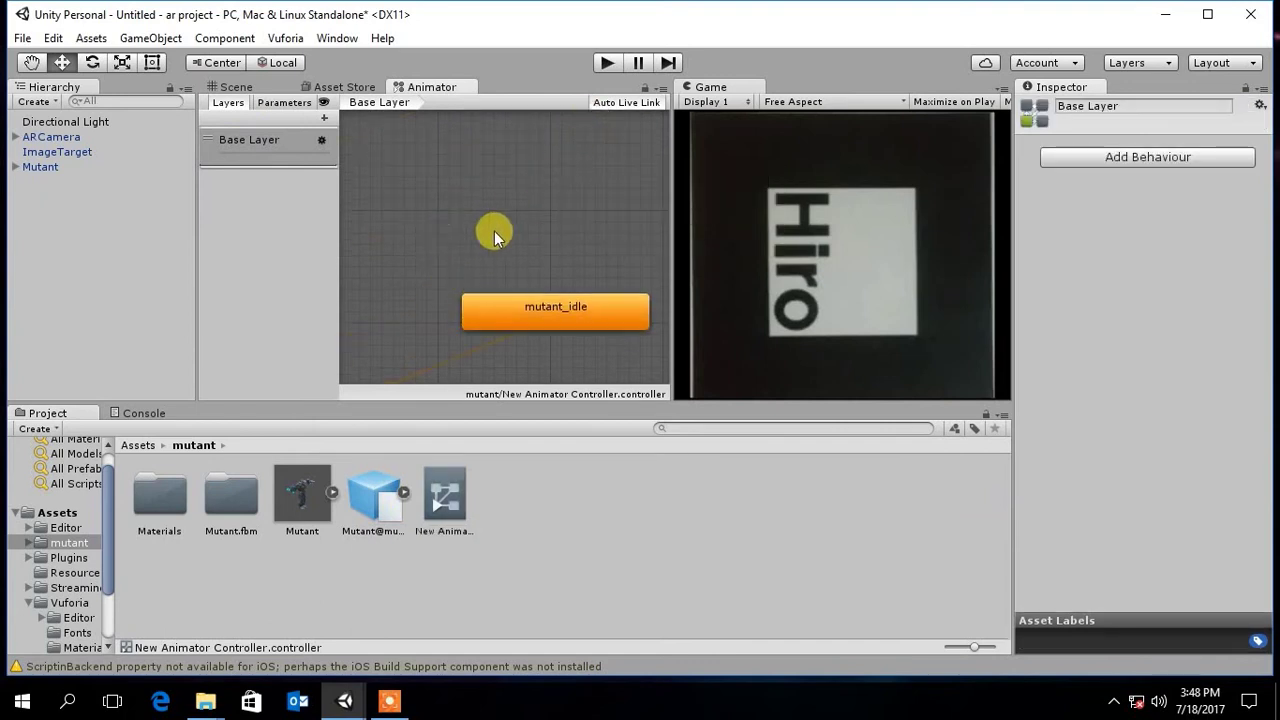
{"action": "left_click", "coordinate": [574, 314]}
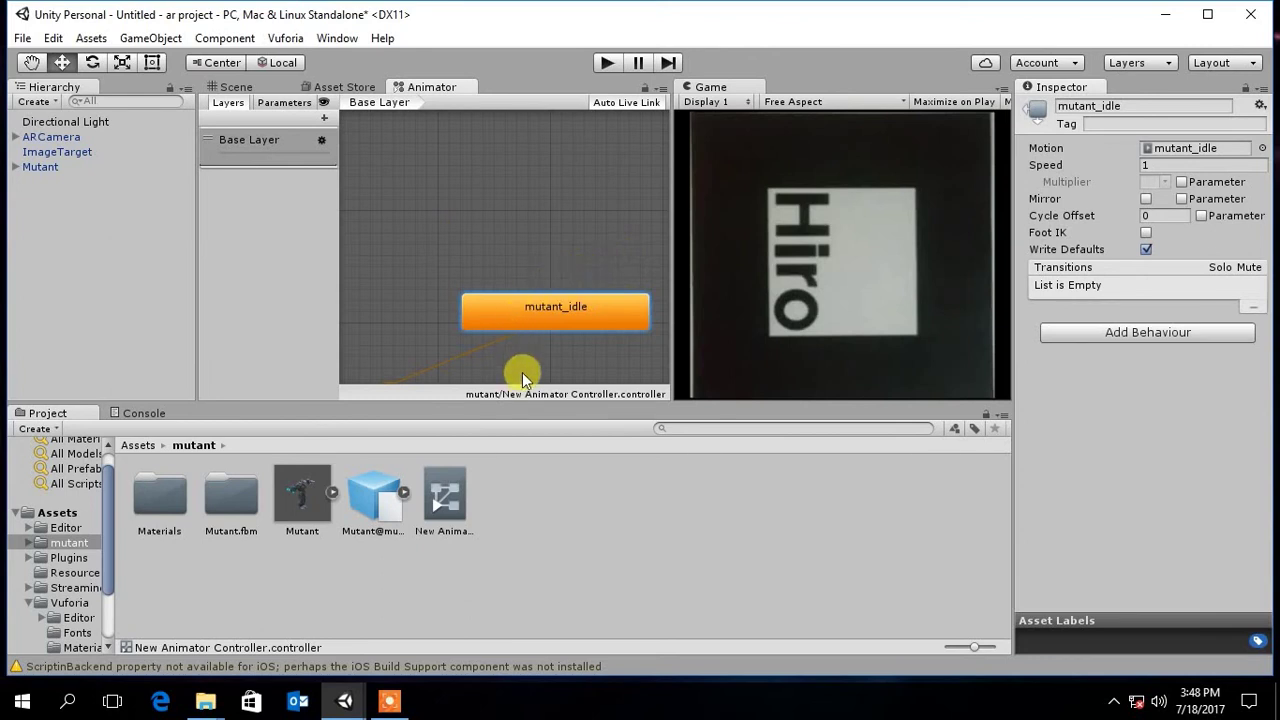
{"action": "left_click", "coordinate": [385, 487]}
Step: Enable Loop Time and Loop Pose on Mutant@mutant_idle's animation settings and apply
{"action": "left_click", "coordinate": [1228, 155]}
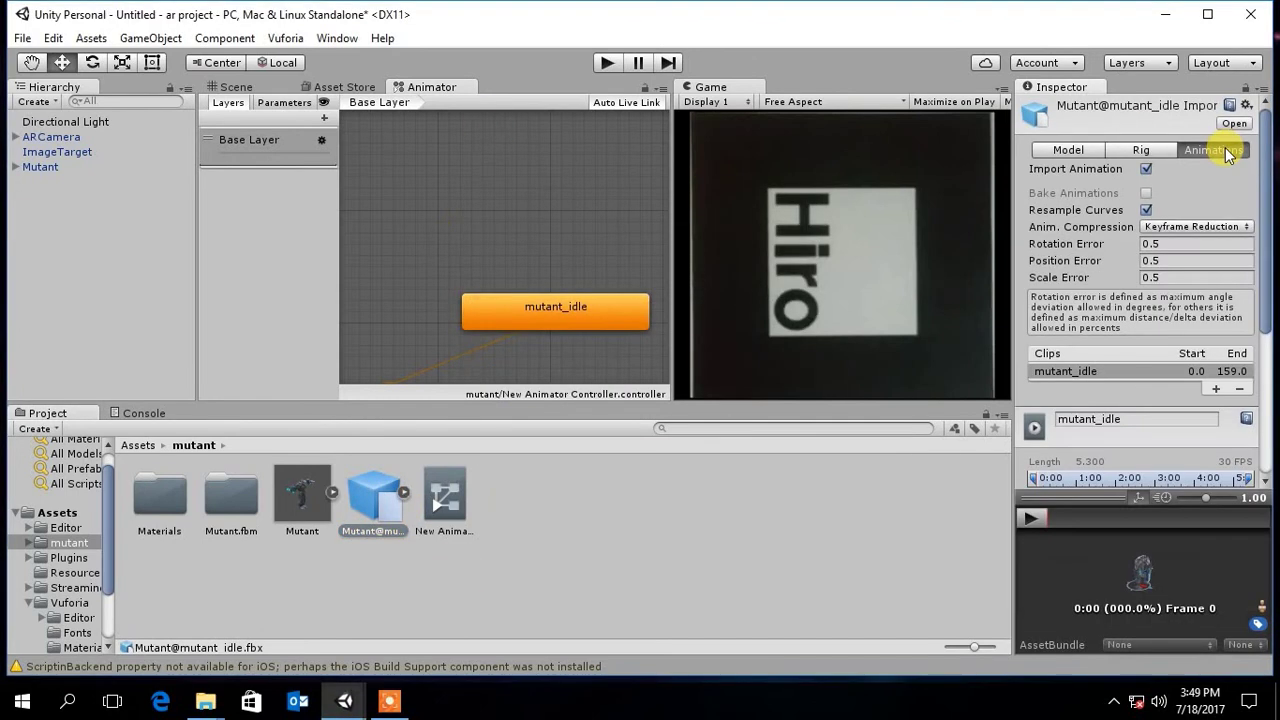
{"action": "scroll", "coordinate": [1183, 248], "scroll_direction": "down", "scroll_amount": 2}
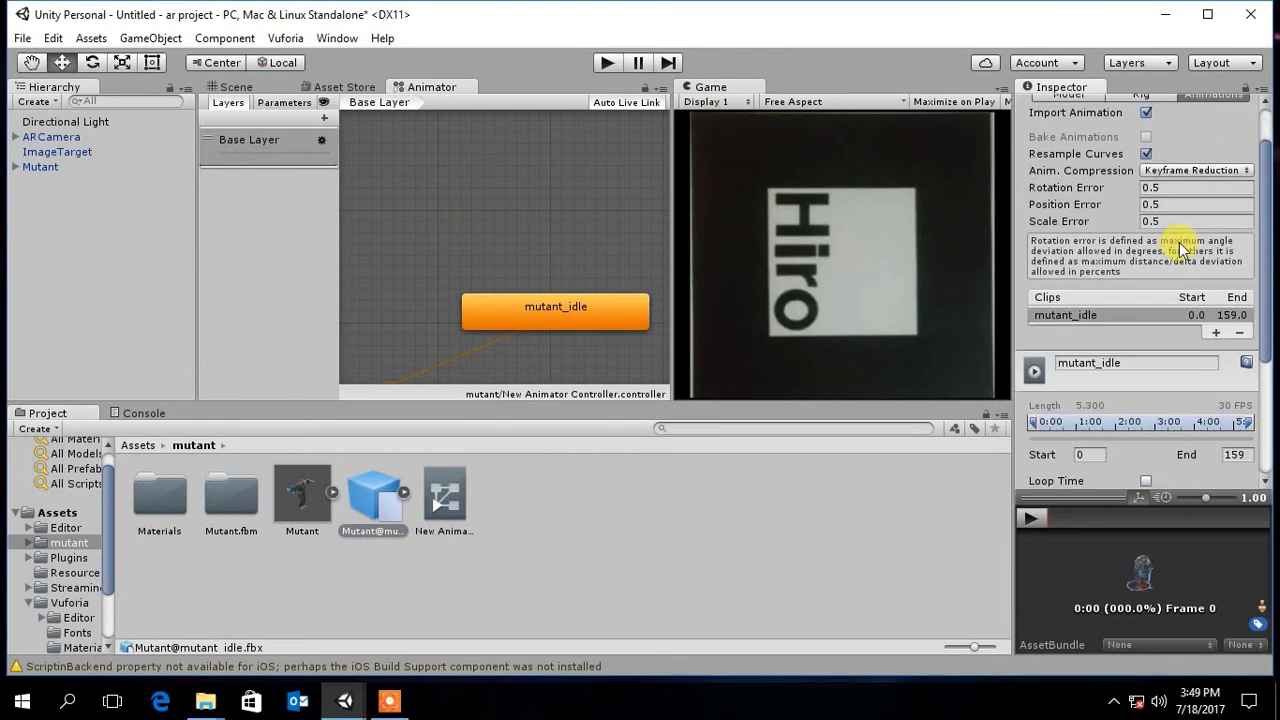
{"action": "scroll", "coordinate": [1183, 248], "scroll_direction": "down", "scroll_amount": 2}
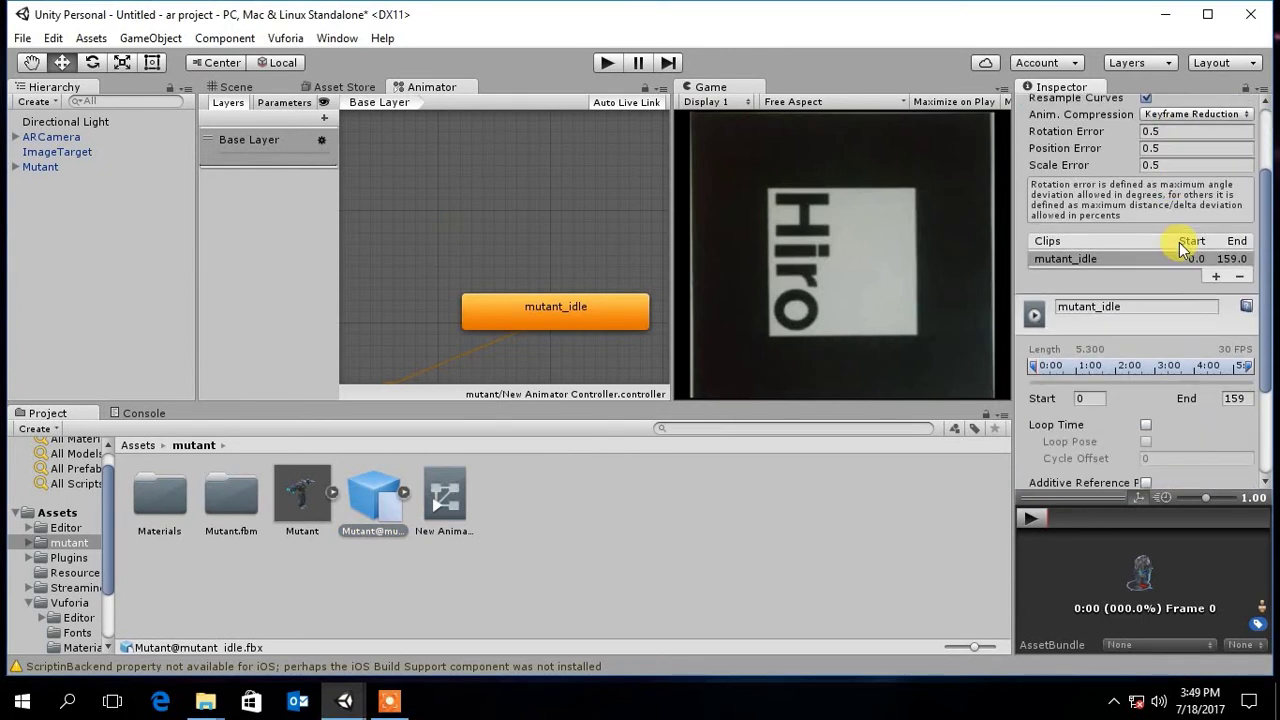
{"action": "scroll", "coordinate": [1183, 248], "scroll_direction": "up", "scroll_amount": 2}
{"action": "scroll", "coordinate": [1182, 249], "scroll_direction": "down", "scroll_amount": 3}
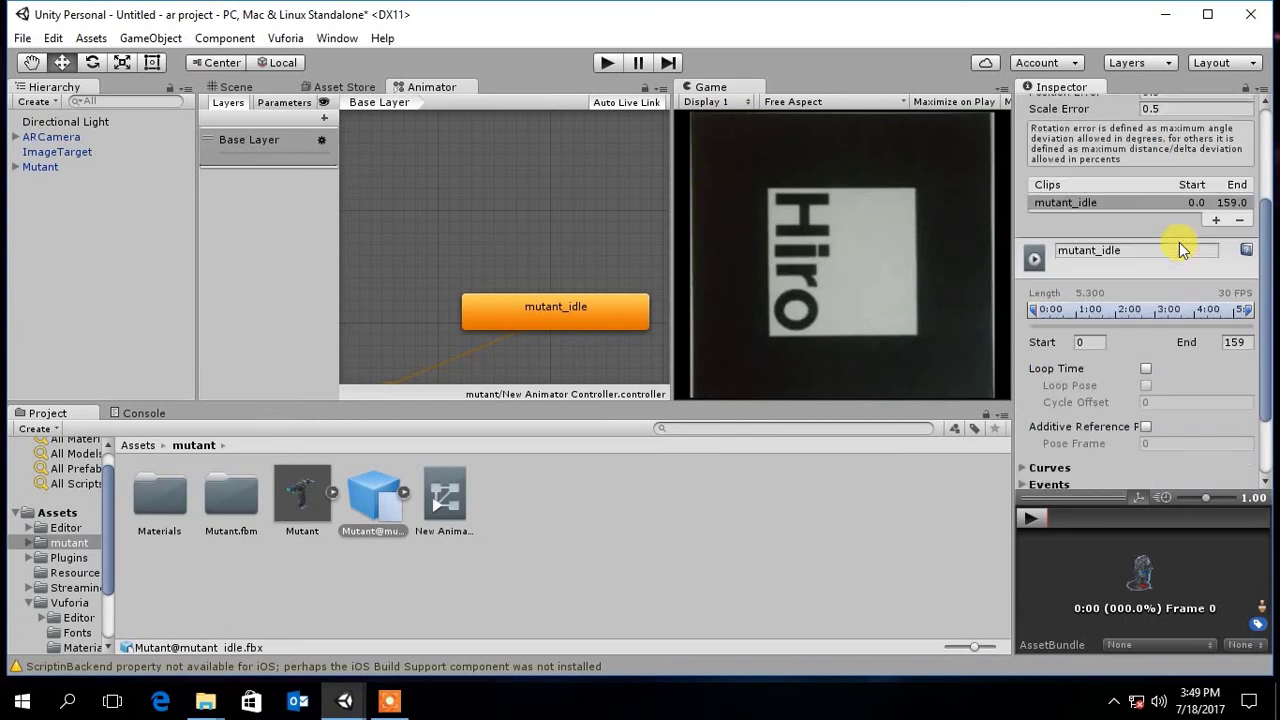
{"action": "scroll", "coordinate": [1179, 248], "scroll_direction": "down", "scroll_amount": 2}
{"action": "left_click", "coordinate": [1145, 312]}
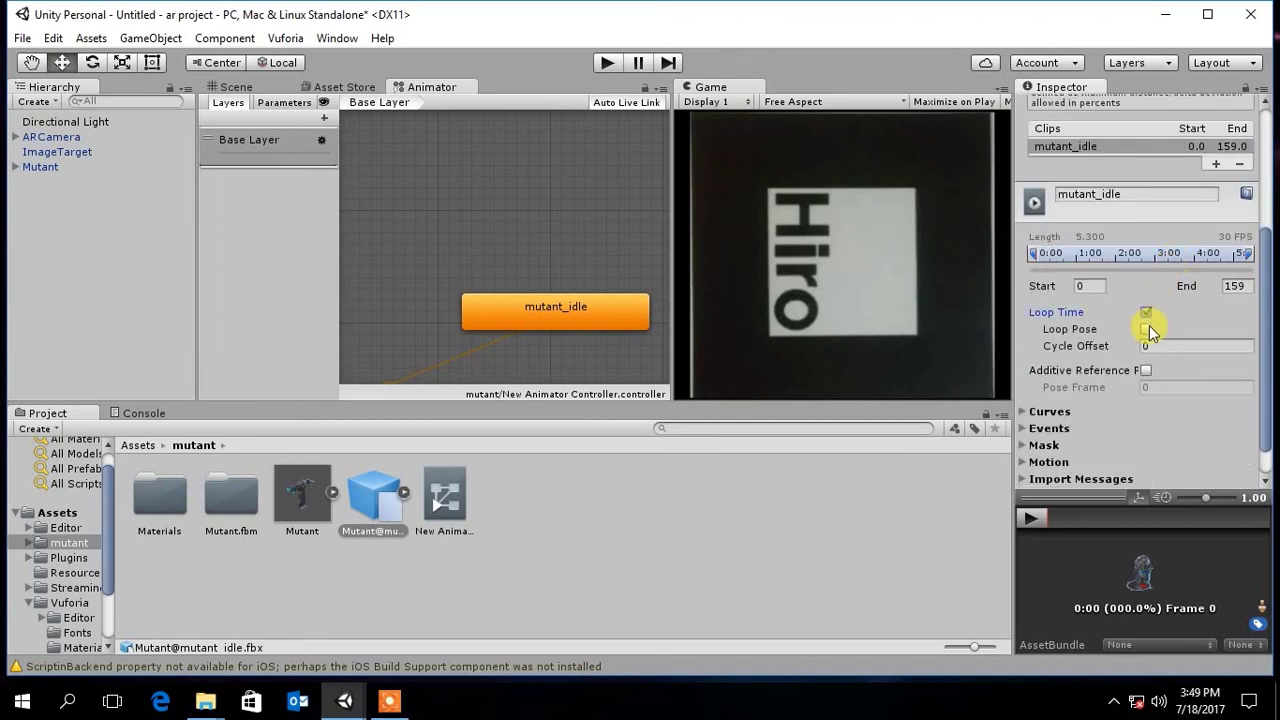
{"action": "left_click", "coordinate": [1146, 330]}
{"action": "scroll", "coordinate": [1146, 336], "scroll_direction": "down", "scroll_amount": 1}
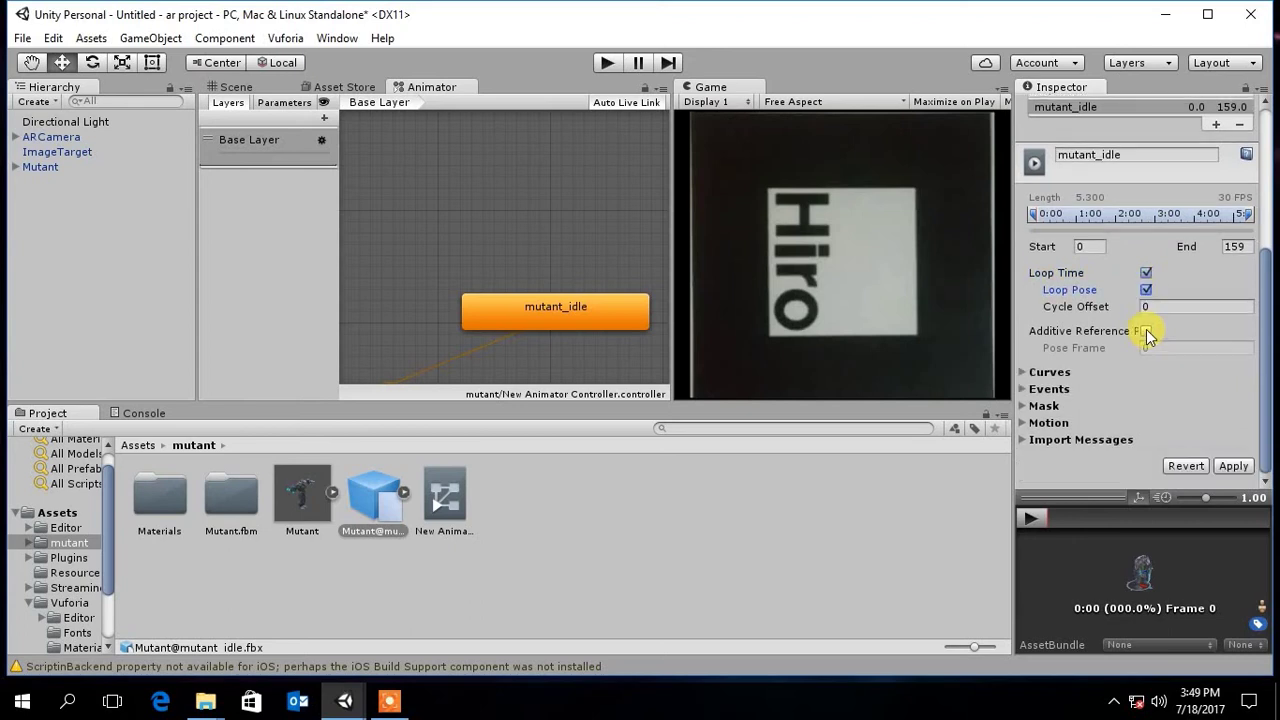
{"action": "left_click", "coordinate": [1234, 467]}
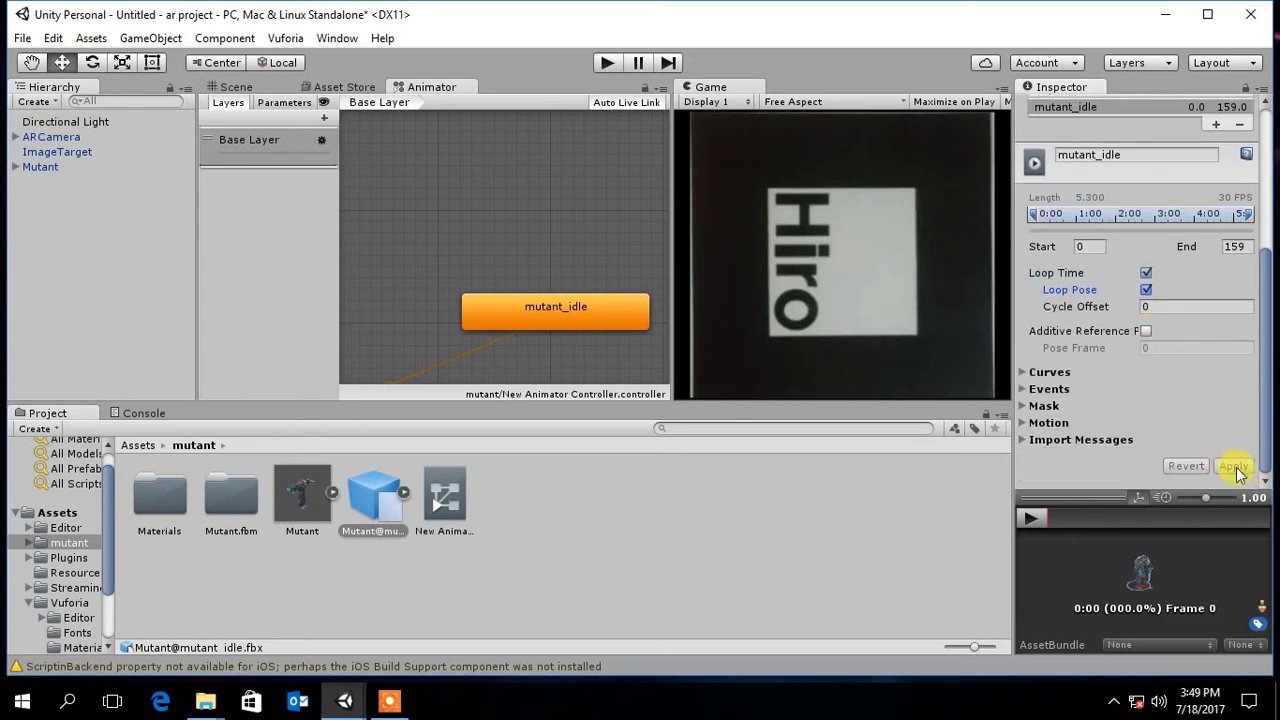
{"action": "left_click", "coordinate": [550, 512]}
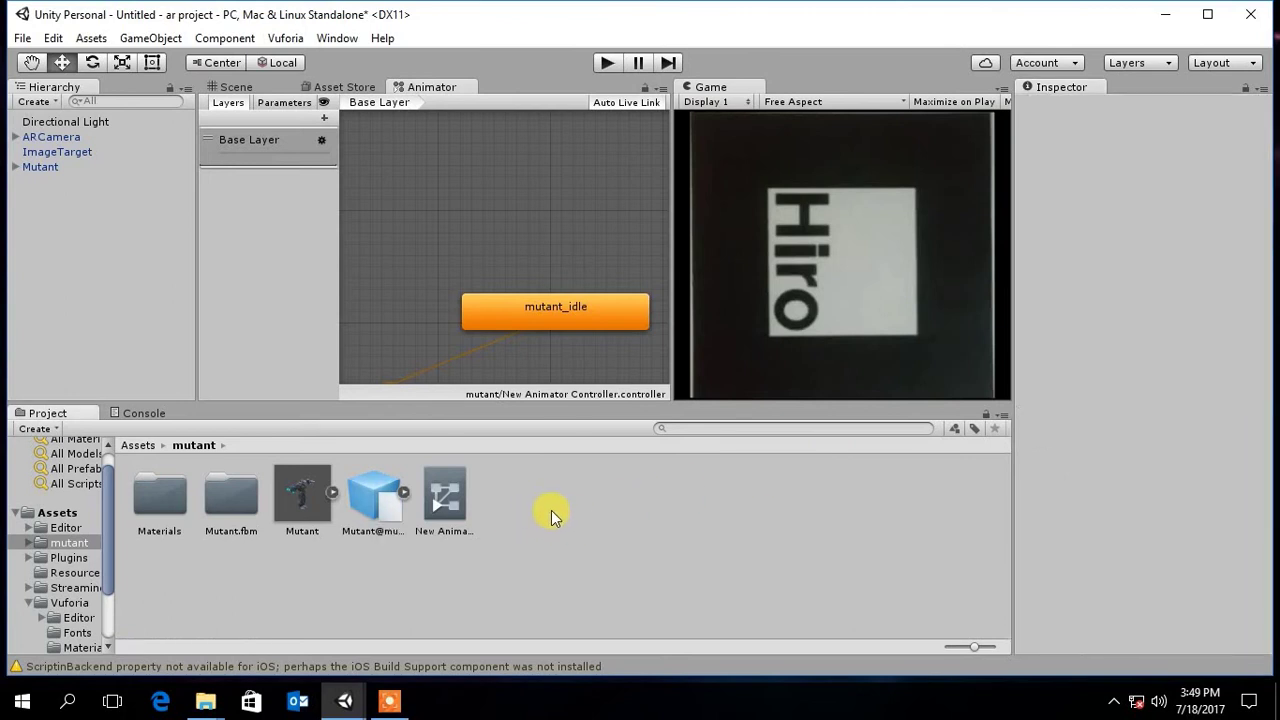
Step: Assign the New Animator Controller to the Mutant's Animator component
{"action": "left_click", "coordinate": [41, 167]}
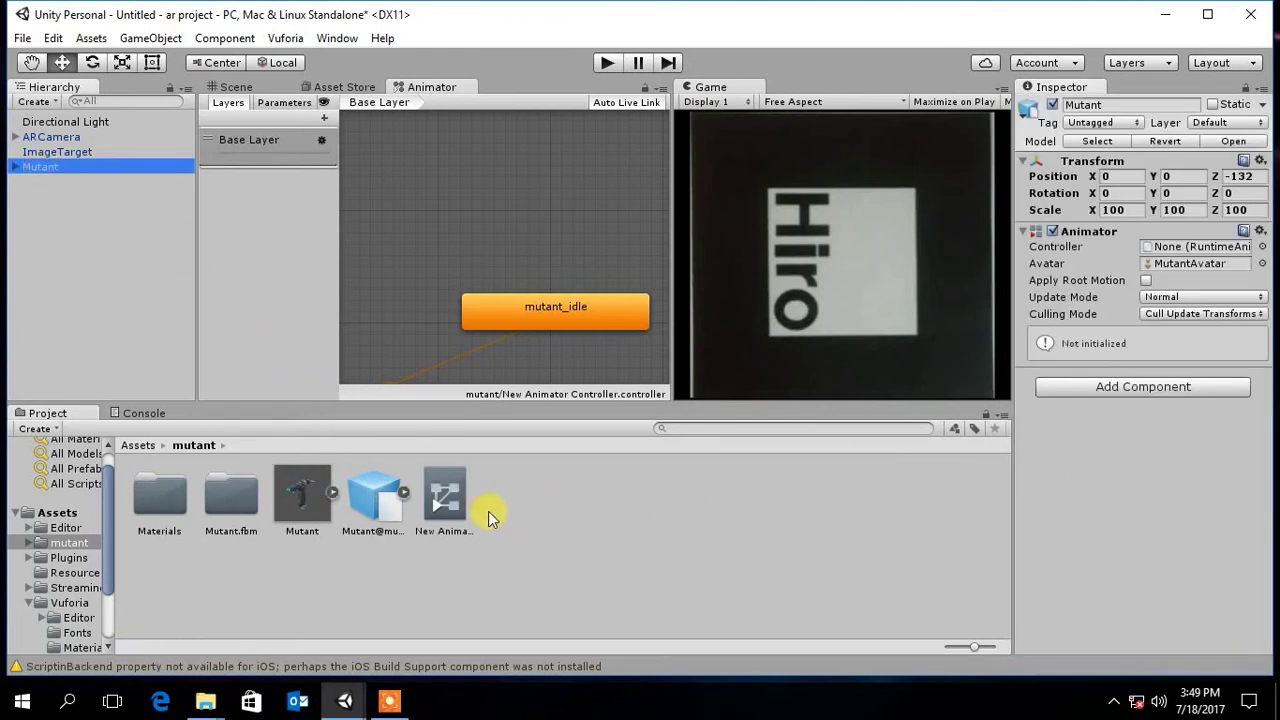
{"action": "left_click_drag", "start_coordinate": [446, 499], "coordinate": [1197, 252]}
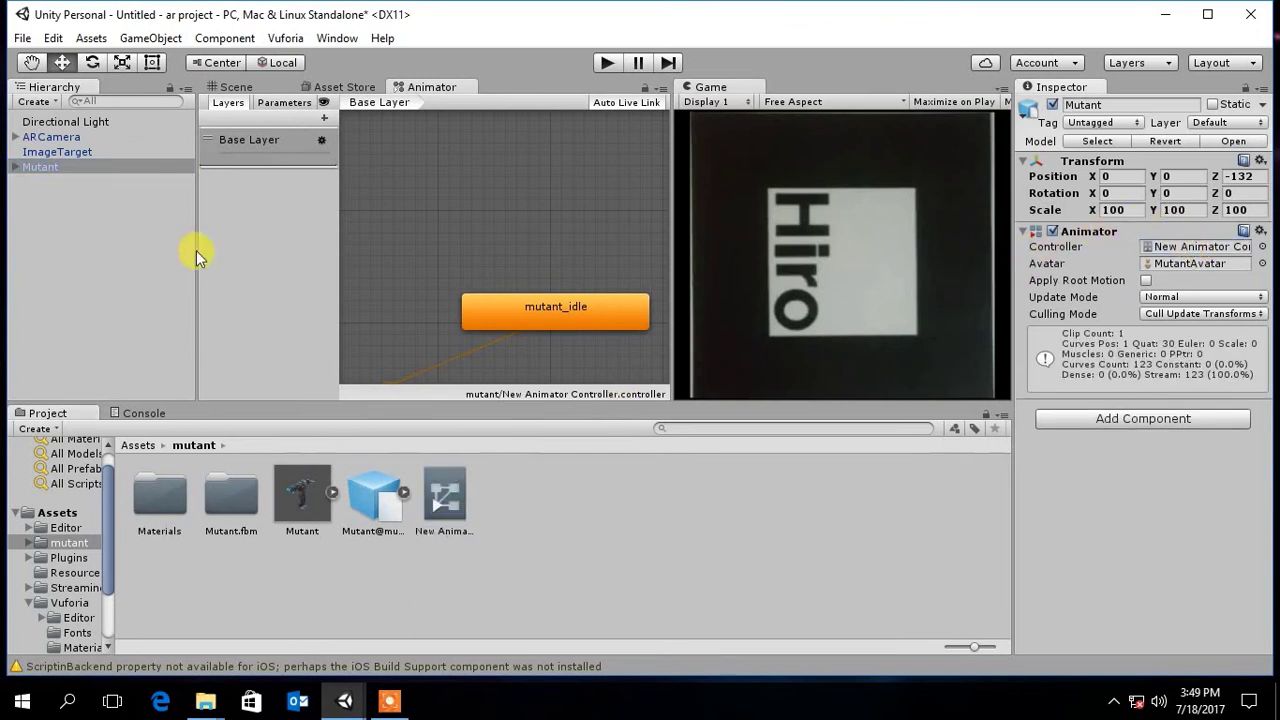
{"action": "left_click", "coordinate": [238, 87]}
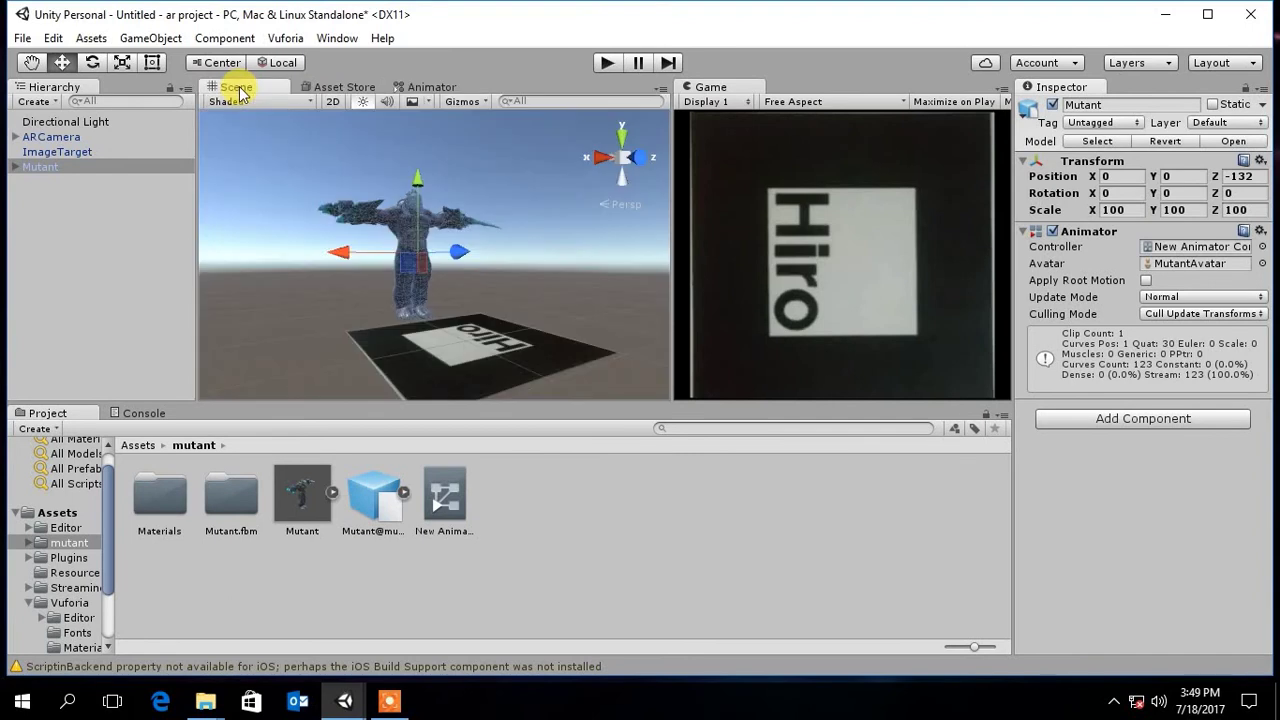
Step: Play the scene to preview the Mutant idle animation, then open New Folder for Paladin
{"action": "left_click", "coordinate": [403, 492]}
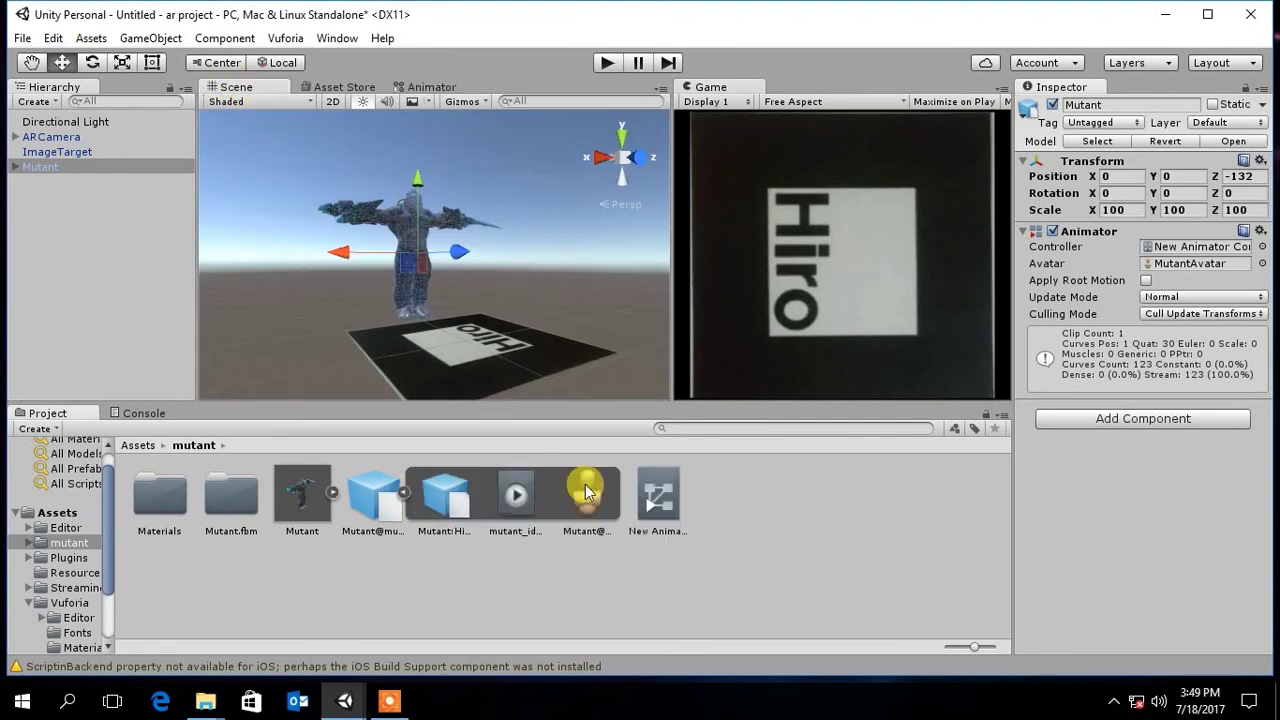
{"action": "left_click", "coordinate": [585, 492]}
{"action": "left_click", "coordinate": [609, 63]}
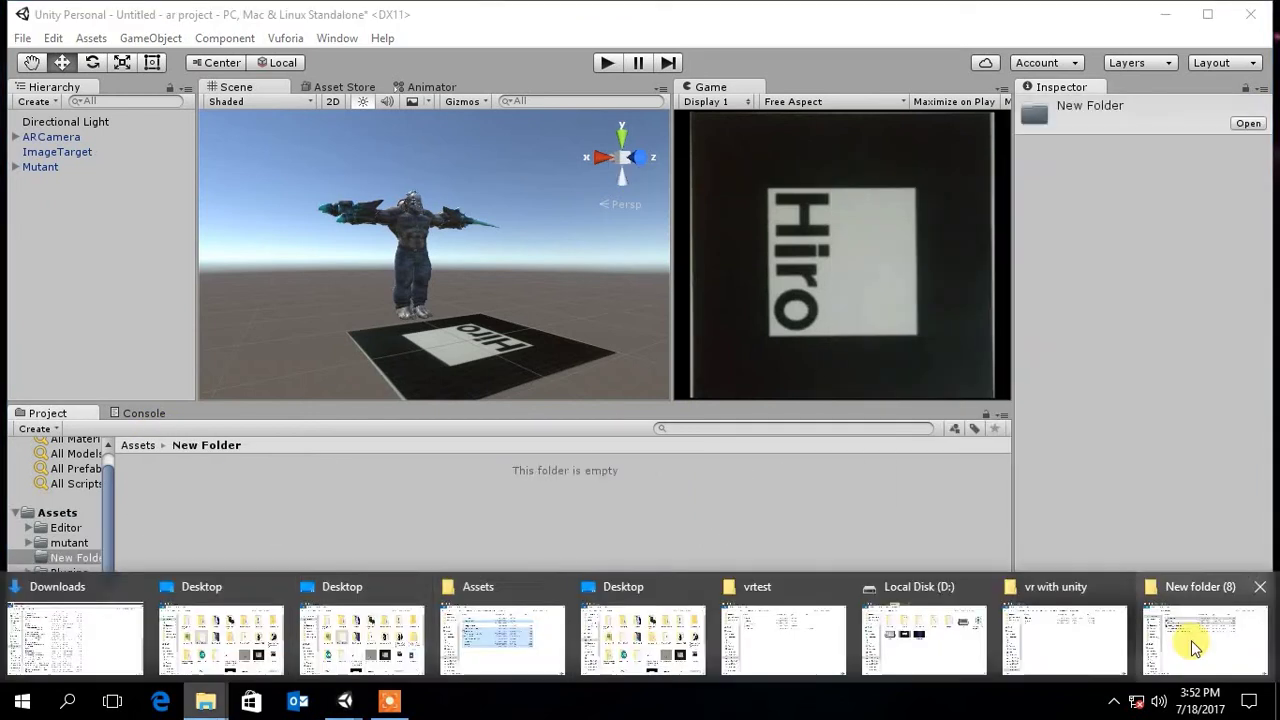
{"action": "left_click", "coordinate": [1194, 632]}
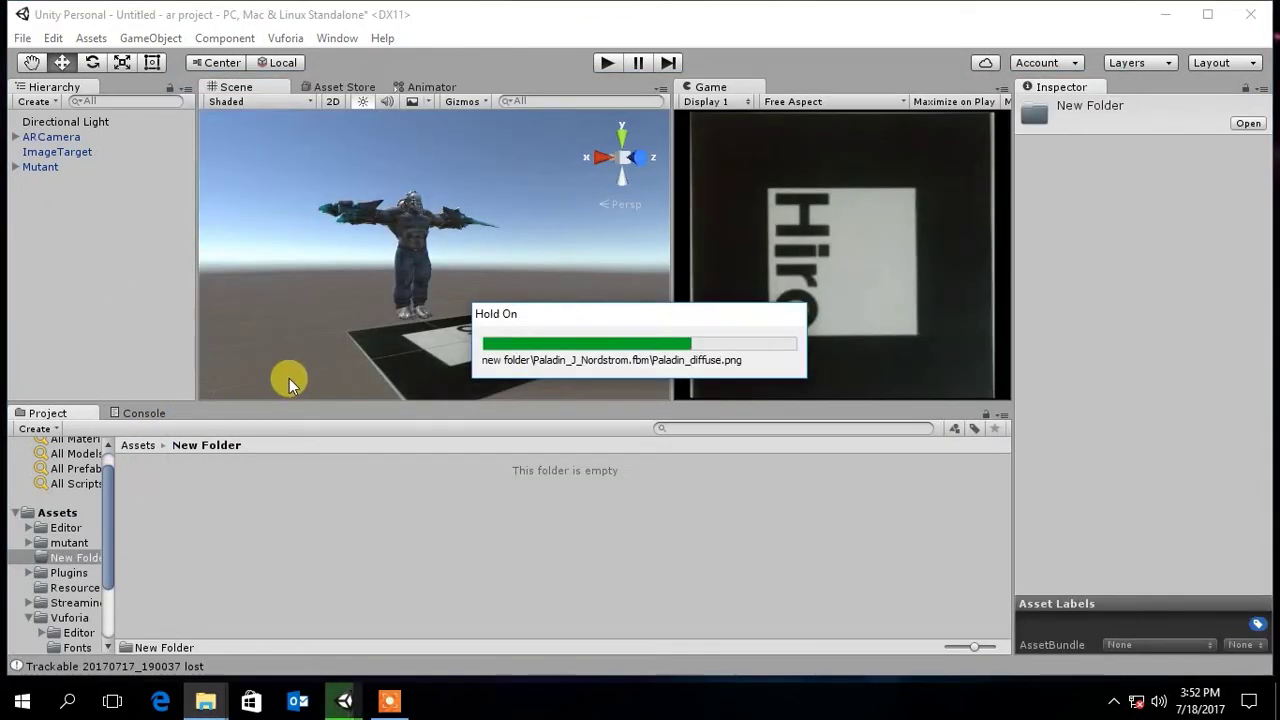
Step: Place Paladin_J_Nordstrom at scale 70, add a ground Plane, and play to watch both animate
{"action": "left_click_drag", "start_coordinate": [355, 503], "coordinate": [60, 181]}
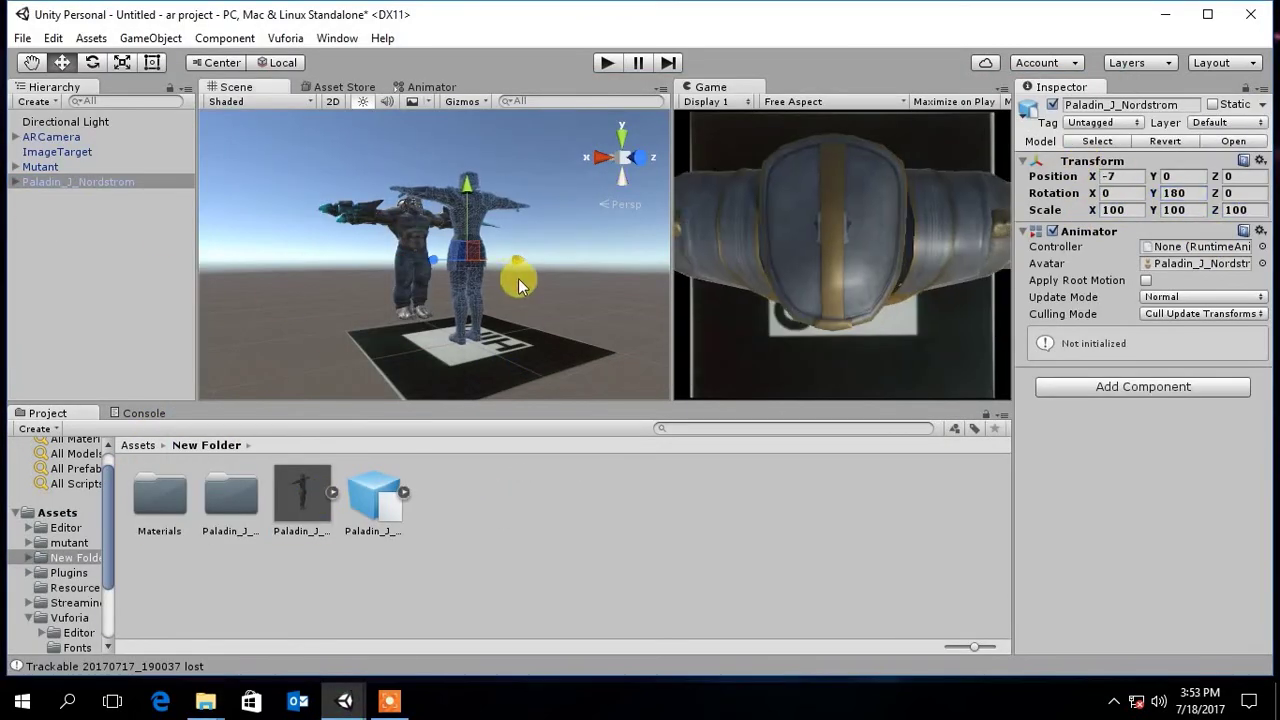
{"action": "left_click", "coordinate": [1118, 210]}
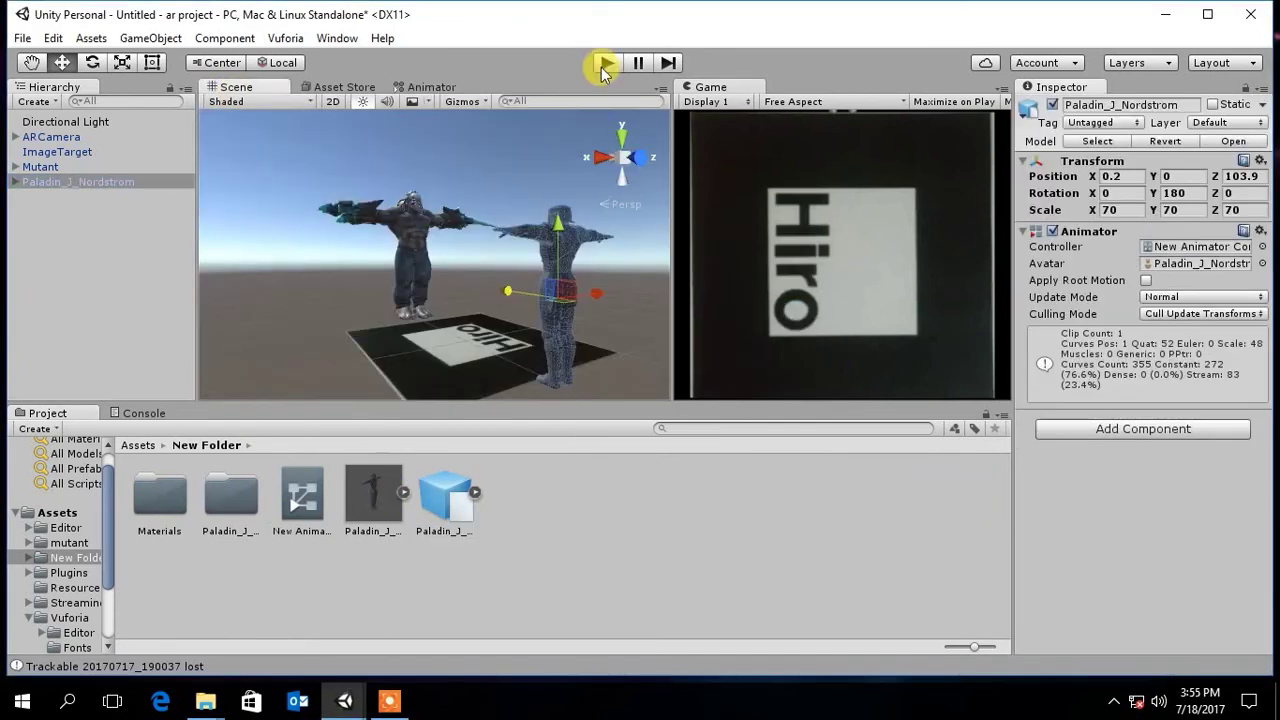
{"action": "left_click", "coordinate": [706, 232]}
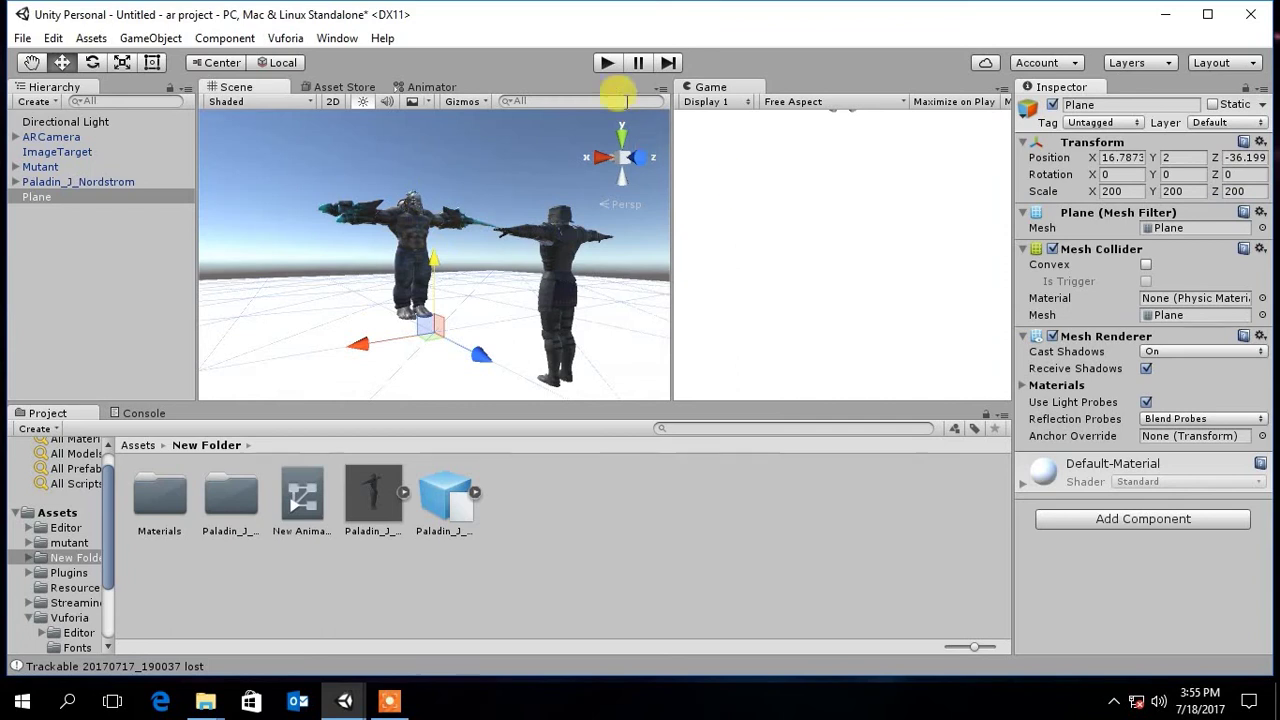
{"action": "left_click", "coordinate": [606, 62]}
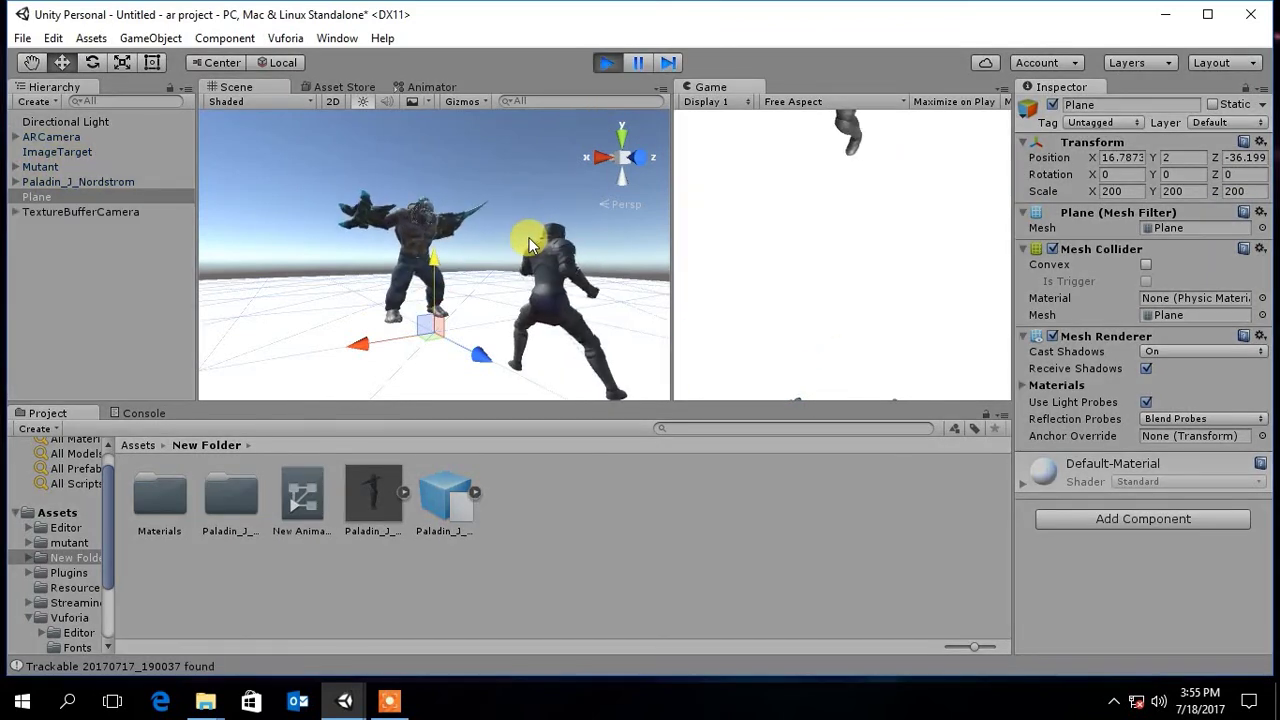
{"action": "left_click", "coordinate": [609, 62]}
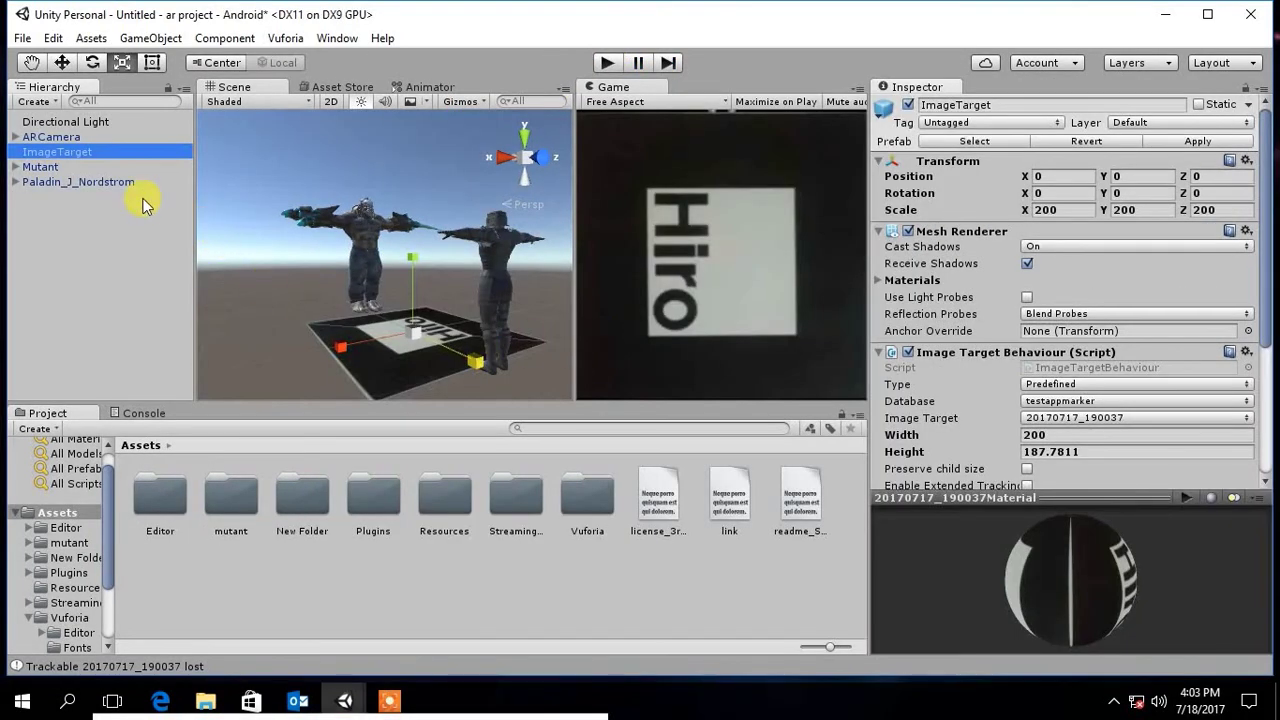
Step: Enter 100 in the ARCamera's Transform Position X field
{"action": "left_click", "coordinate": [50, 138]}
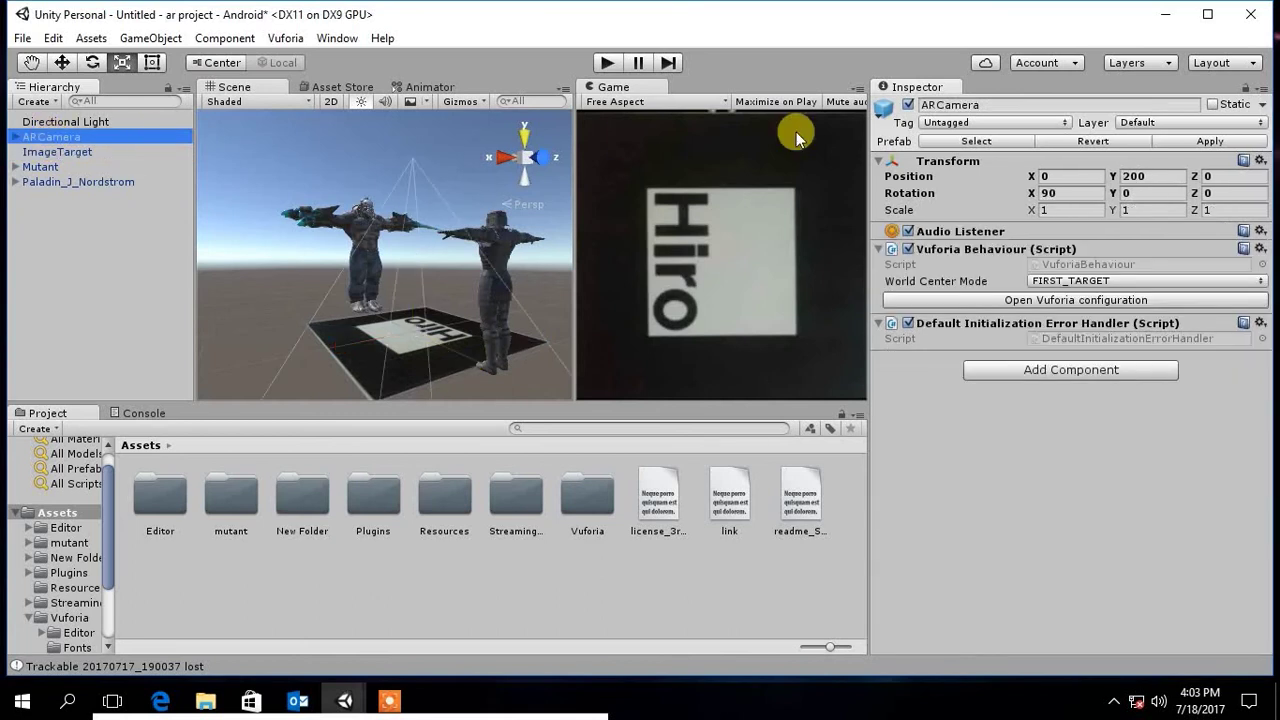
{"action": "left_click", "coordinate": [1066, 175]}
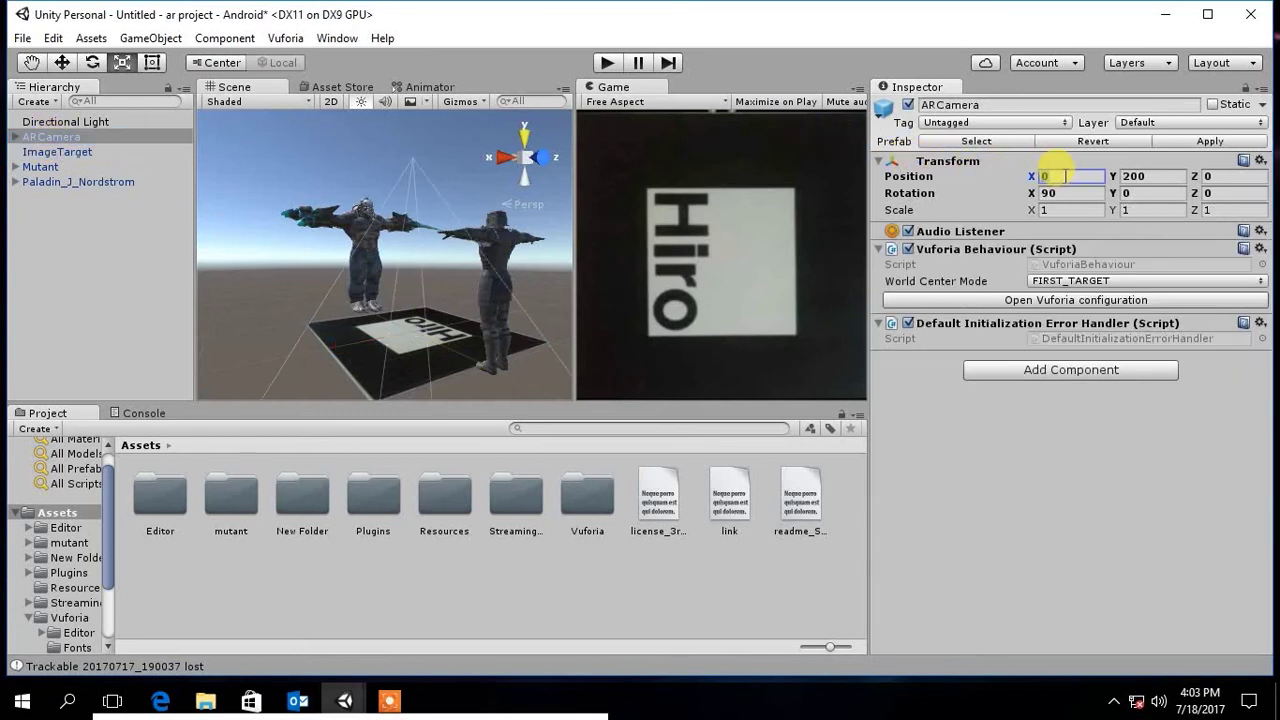
{"action": "type", "text": "100"}
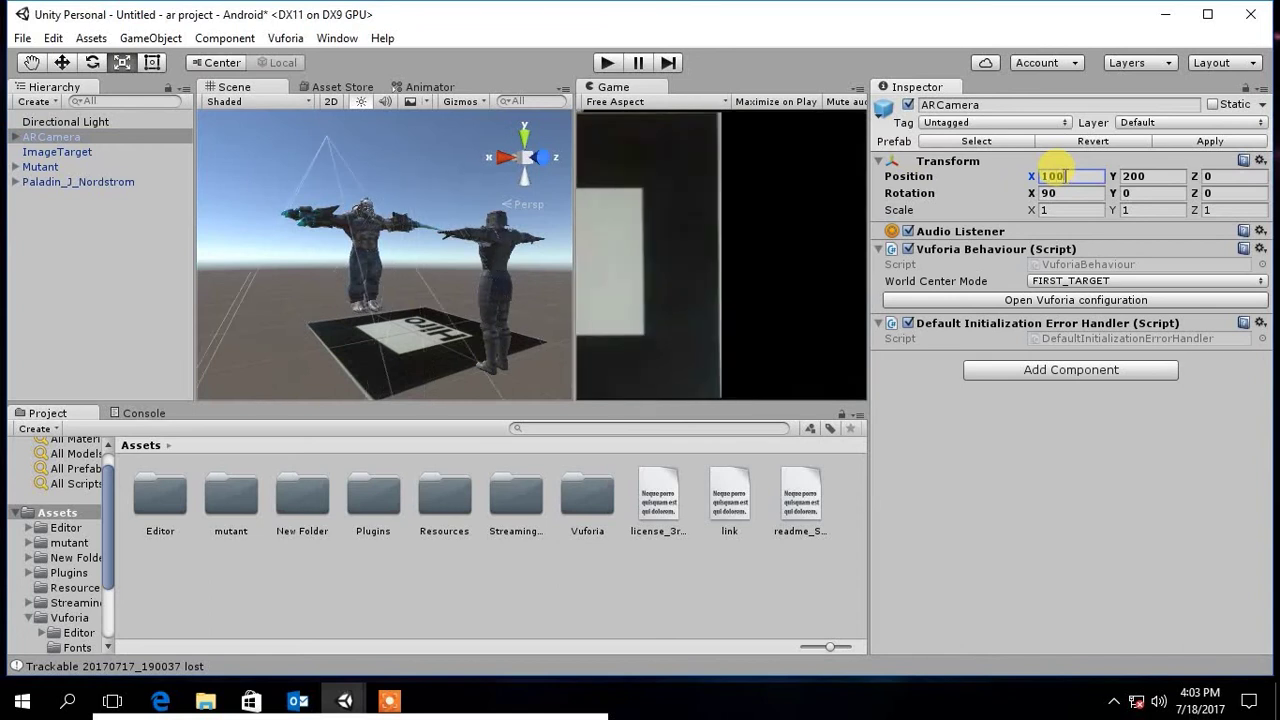
{"action": "type", "text": "0"}
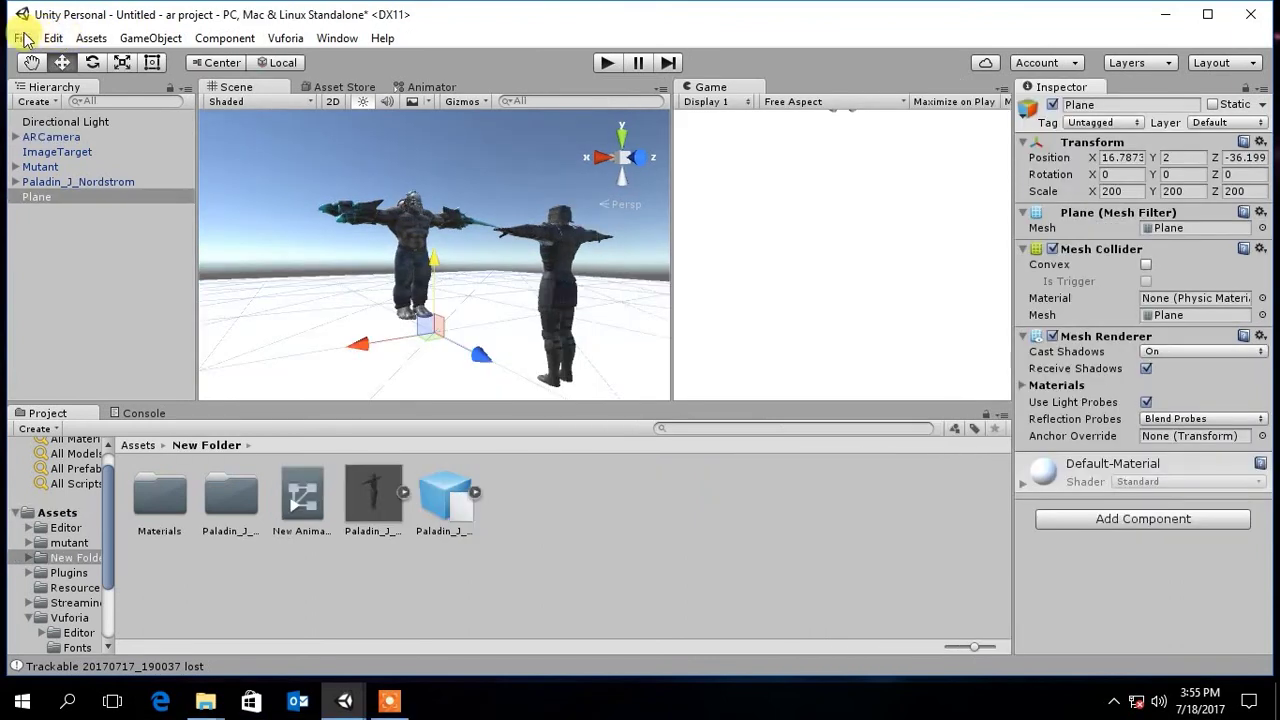
Step: In Build Settings, select Android and switch the project's platform to it
{"action": "left_click", "coordinate": [22, 38]}
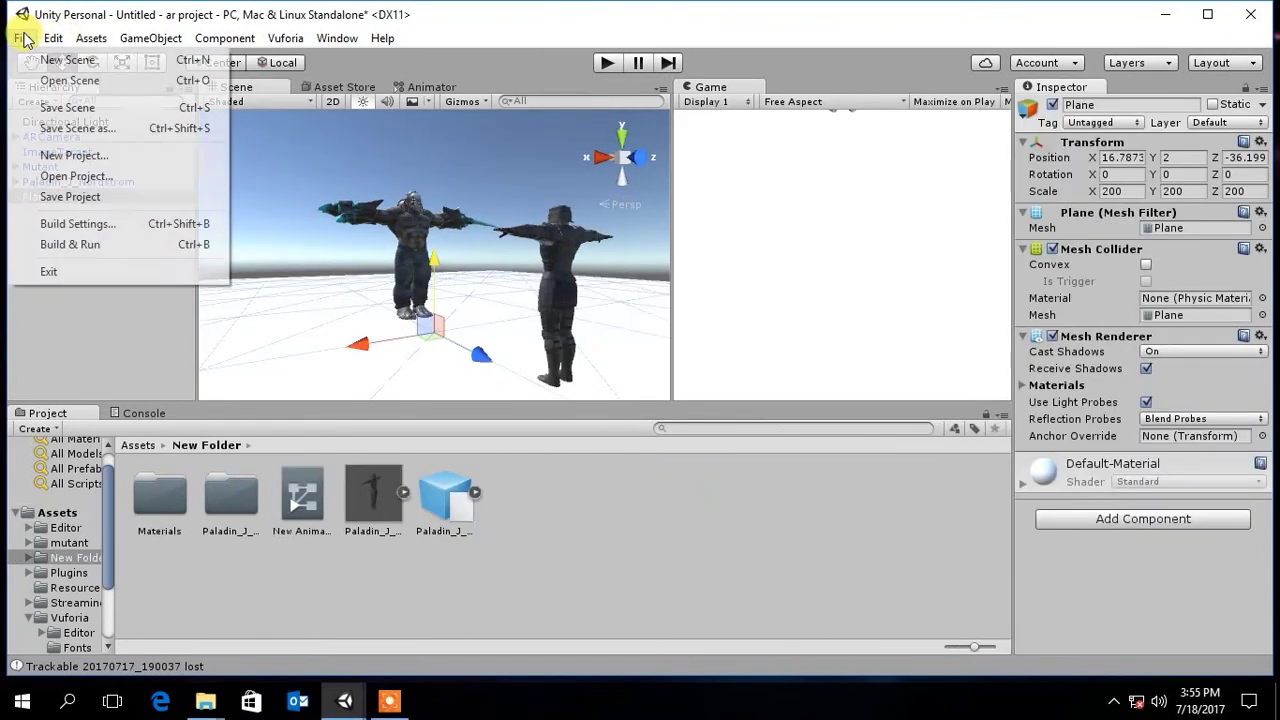
{"action": "left_click", "coordinate": [70, 226]}
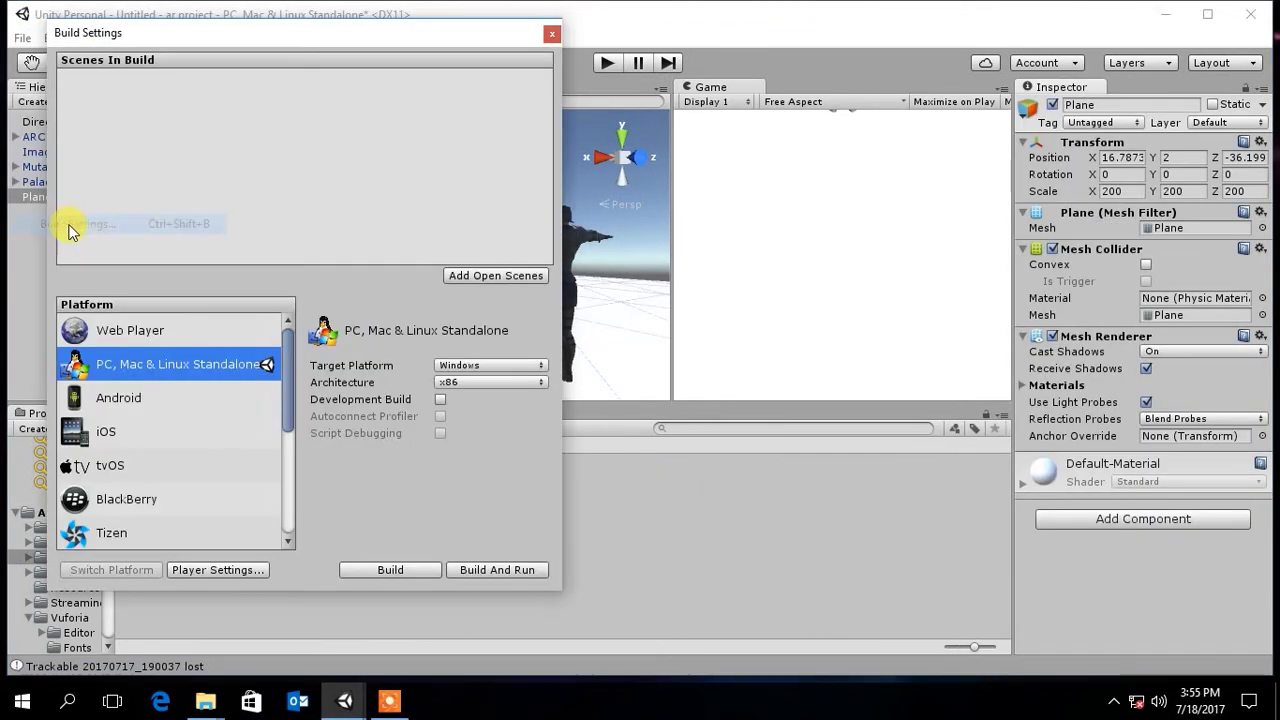
{"action": "left_click", "coordinate": [190, 403]}
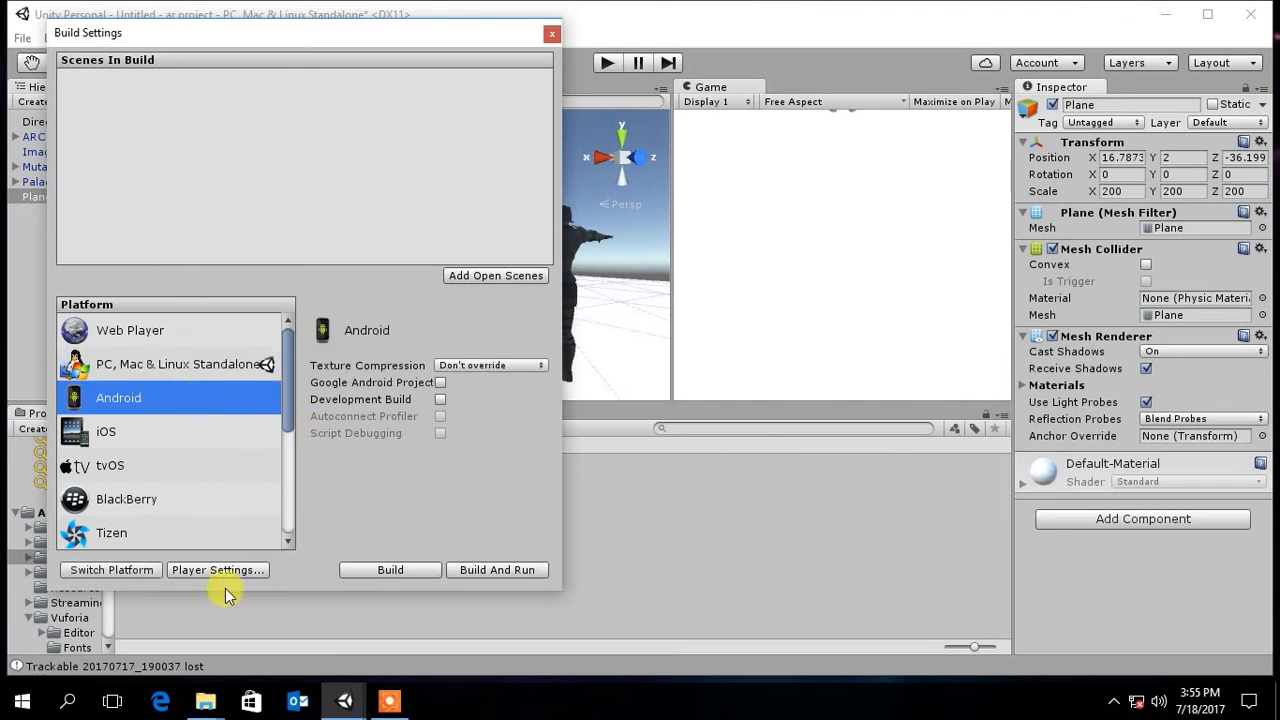
{"action": "left_click", "coordinate": [66, 570]}
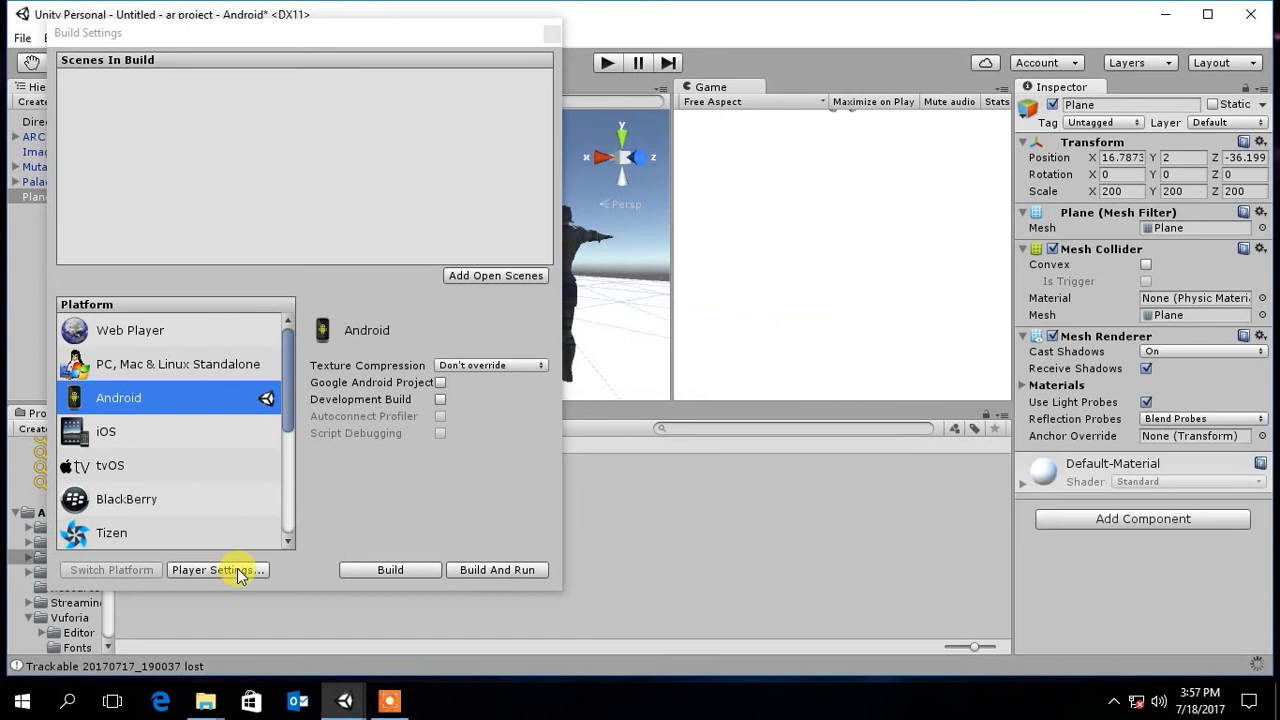
Step: In Android Player Settings, replace the end of the bundle identifier with 'vbvb'
{"action": "left_click", "coordinate": [217, 570]}
{"action": "scroll", "coordinate": [1171, 491], "scroll_direction": "down", "scroll_amount": 5}
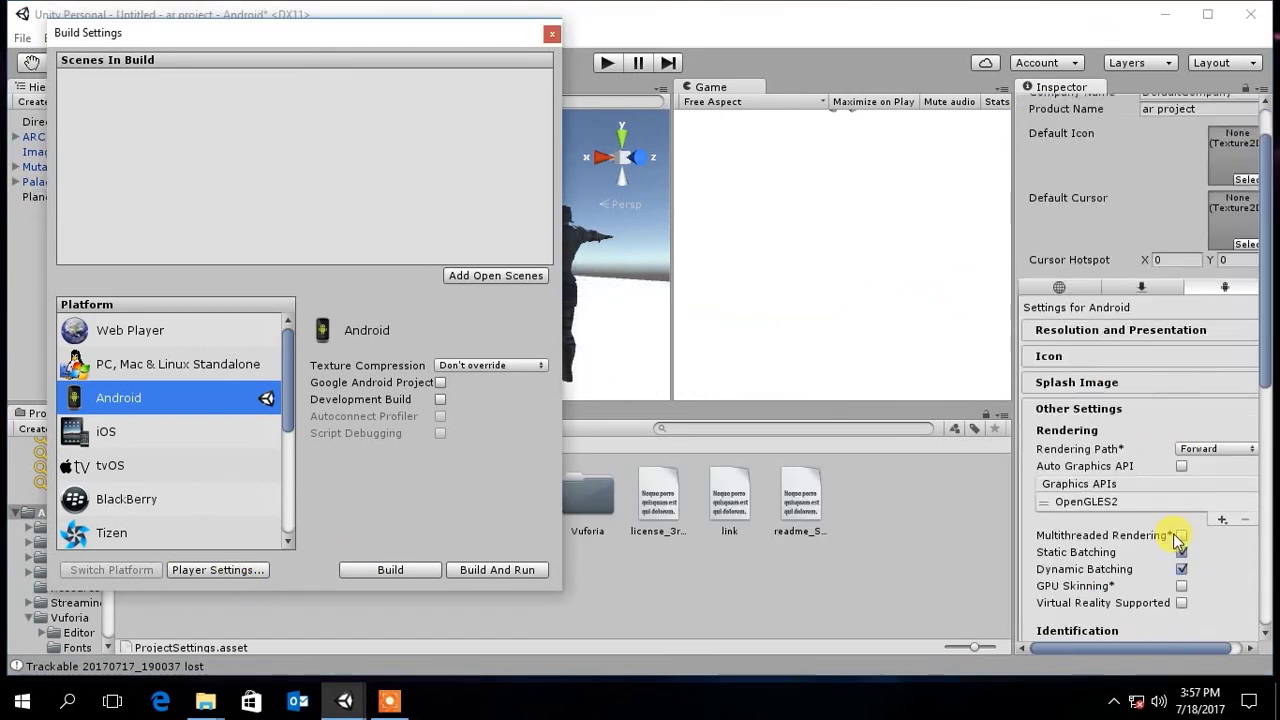
{"action": "scroll", "coordinate": [1177, 540], "scroll_direction": "down", "scroll_amount": 2}
{"action": "left_click_drag", "start_coordinate": [1014, 425], "coordinate": [870, 425]}
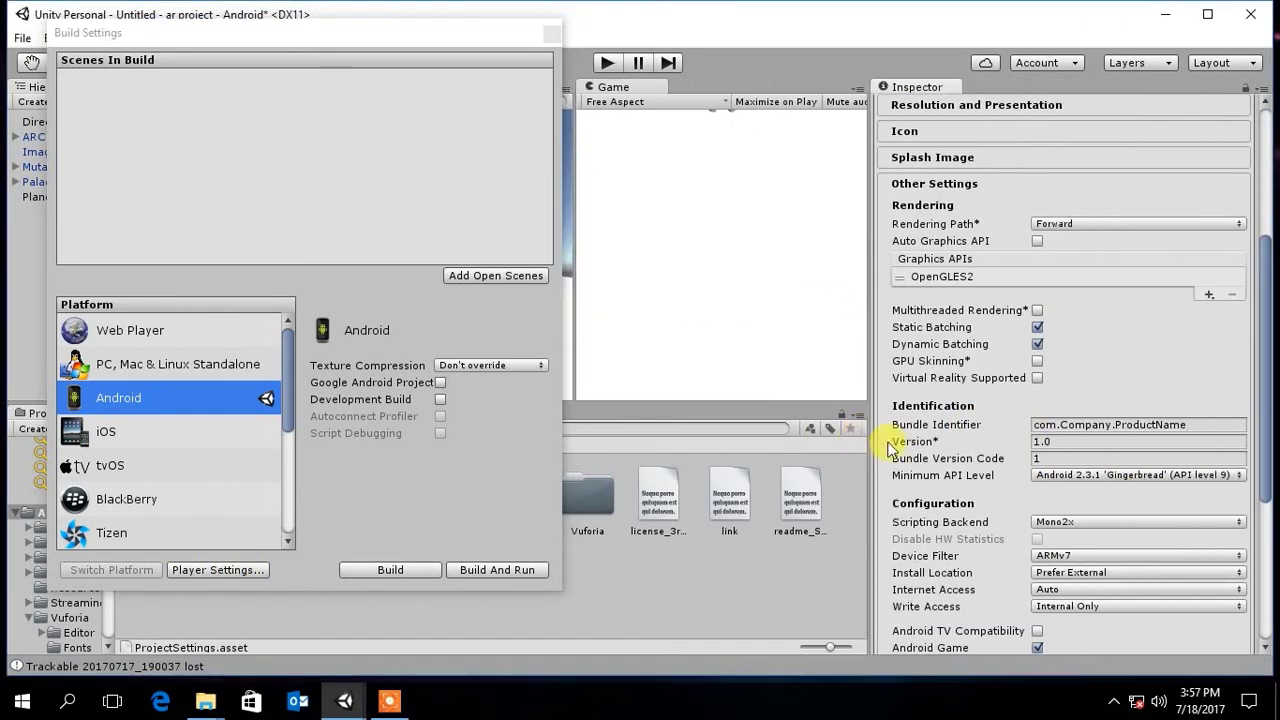
{"action": "left_click", "coordinate": [1187, 425]}
{"action": "left_click_drag", "start_coordinate": [1187, 425], "coordinate": [1088, 428]}
{"action": "type", "text": "vb"}
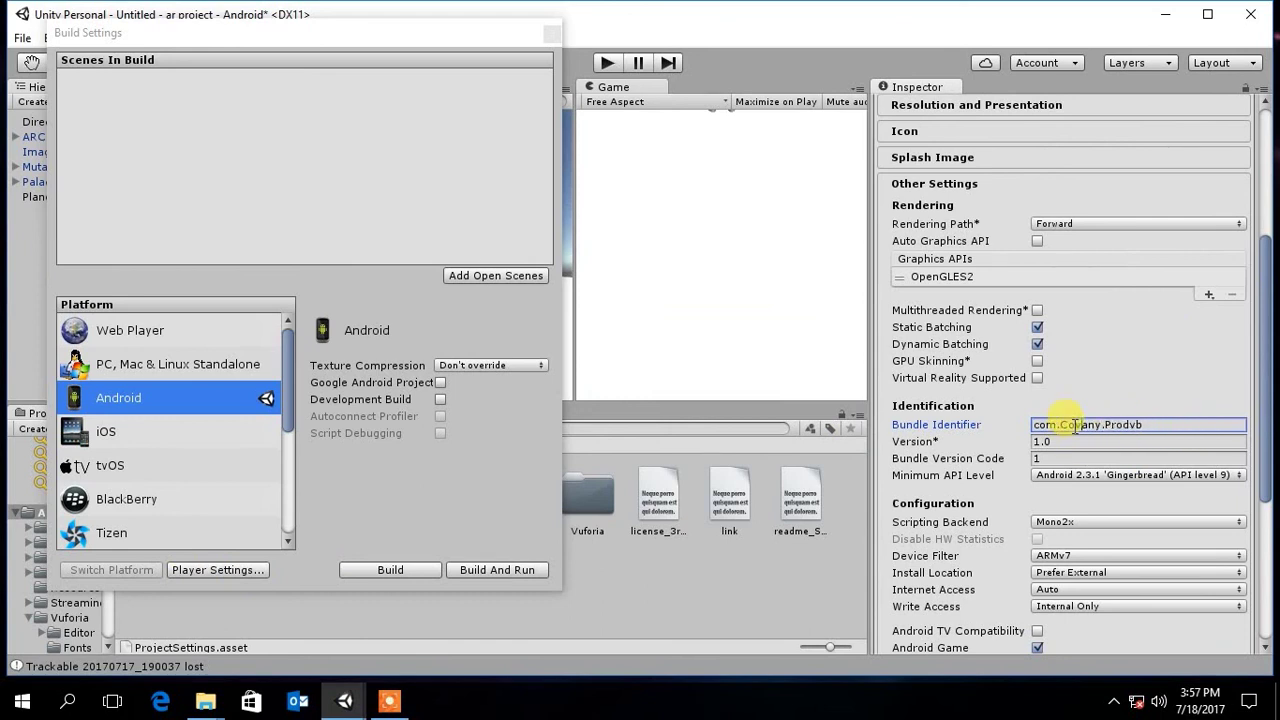
{"action": "type", "text": "vb"}
Step: Set minimum API level to Android 4.2 Jelly Bean and default orientation to Landscape Right, then start the build
{"action": "left_click", "coordinate": [1110, 476]}
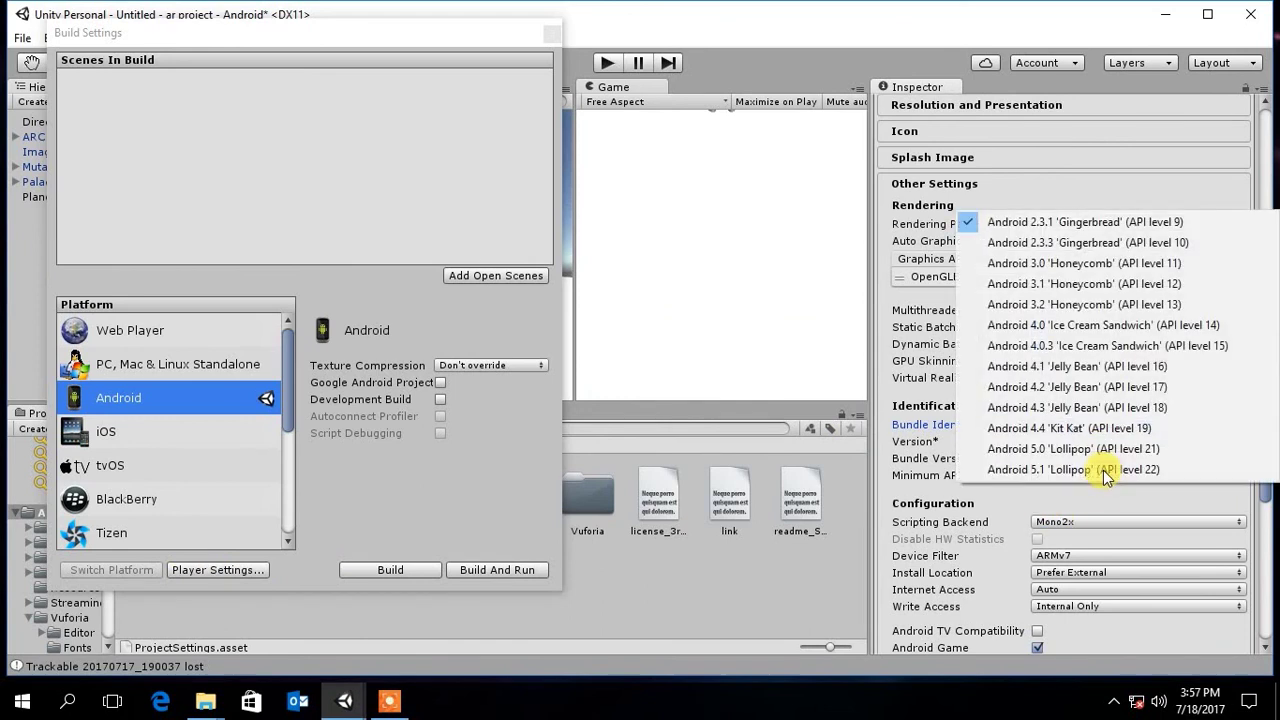
{"action": "left_click", "coordinate": [1143, 366]}
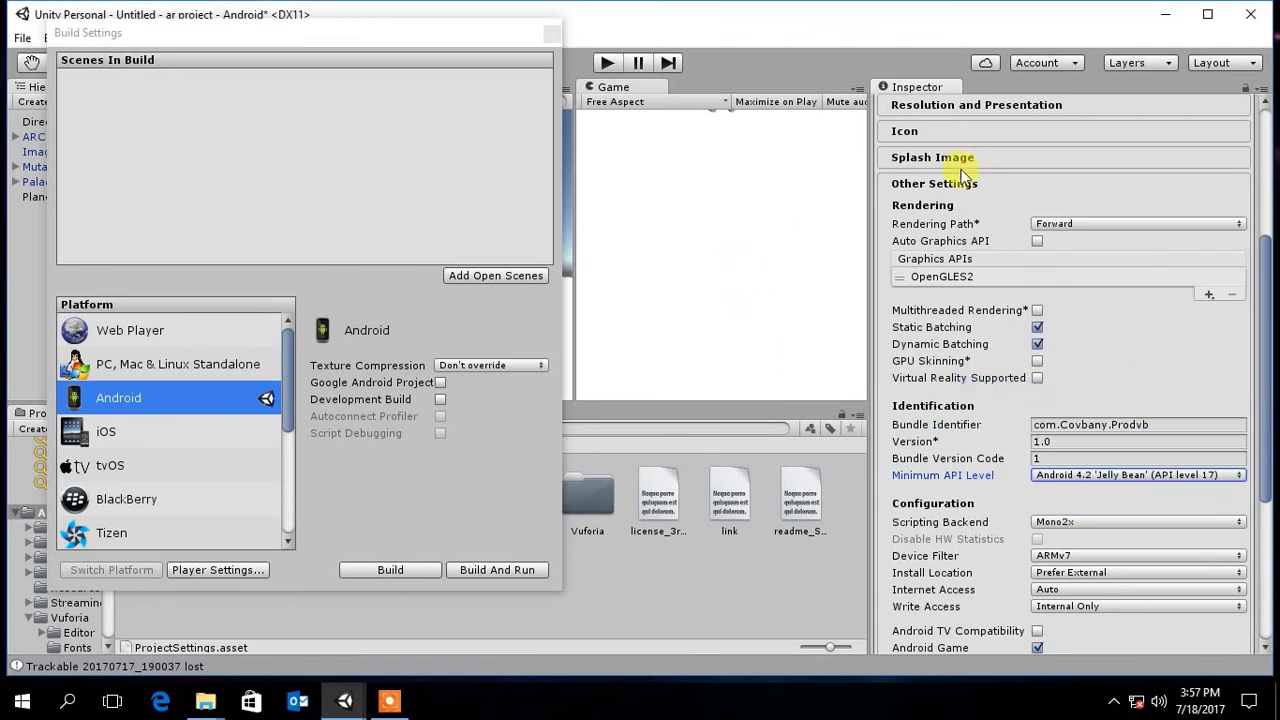
{"action": "scroll", "coordinate": [960, 170], "scroll_direction": "up", "scroll_amount": 5}
{"action": "left_click", "coordinate": [1055, 388]}
{"action": "left_click", "coordinate": [1075, 426]}
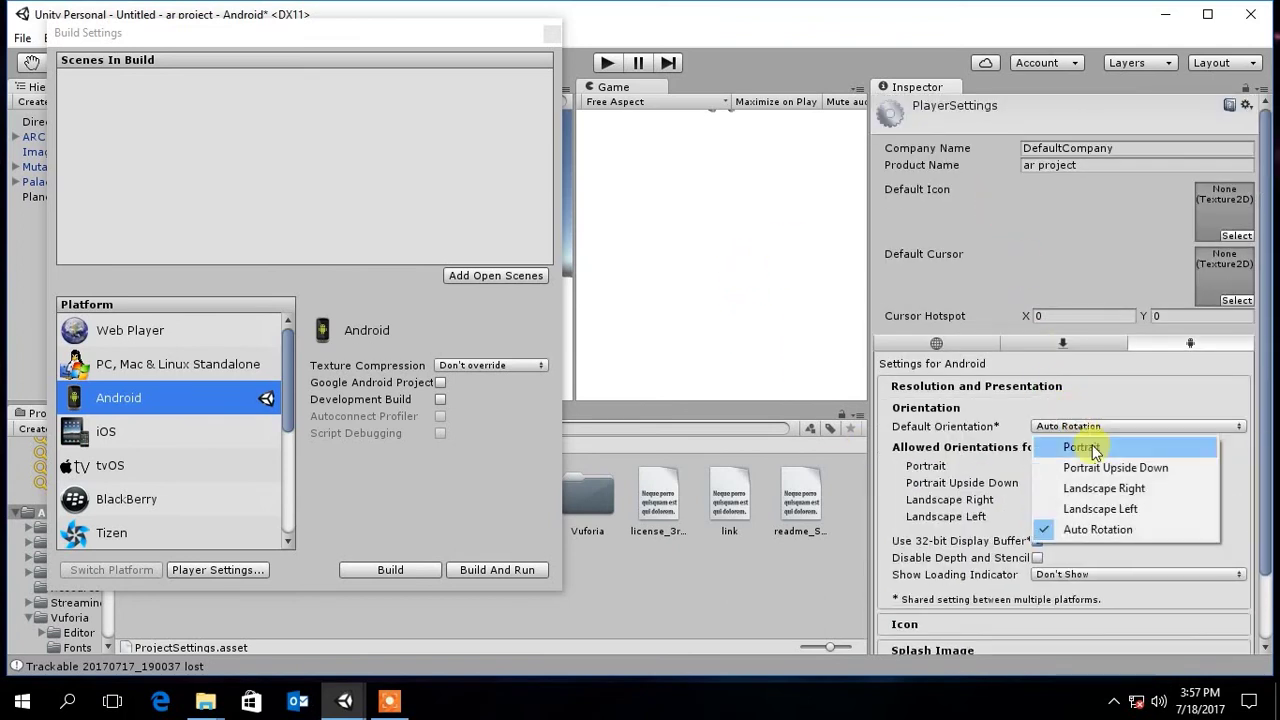
{"action": "left_click", "coordinate": [1105, 488]}
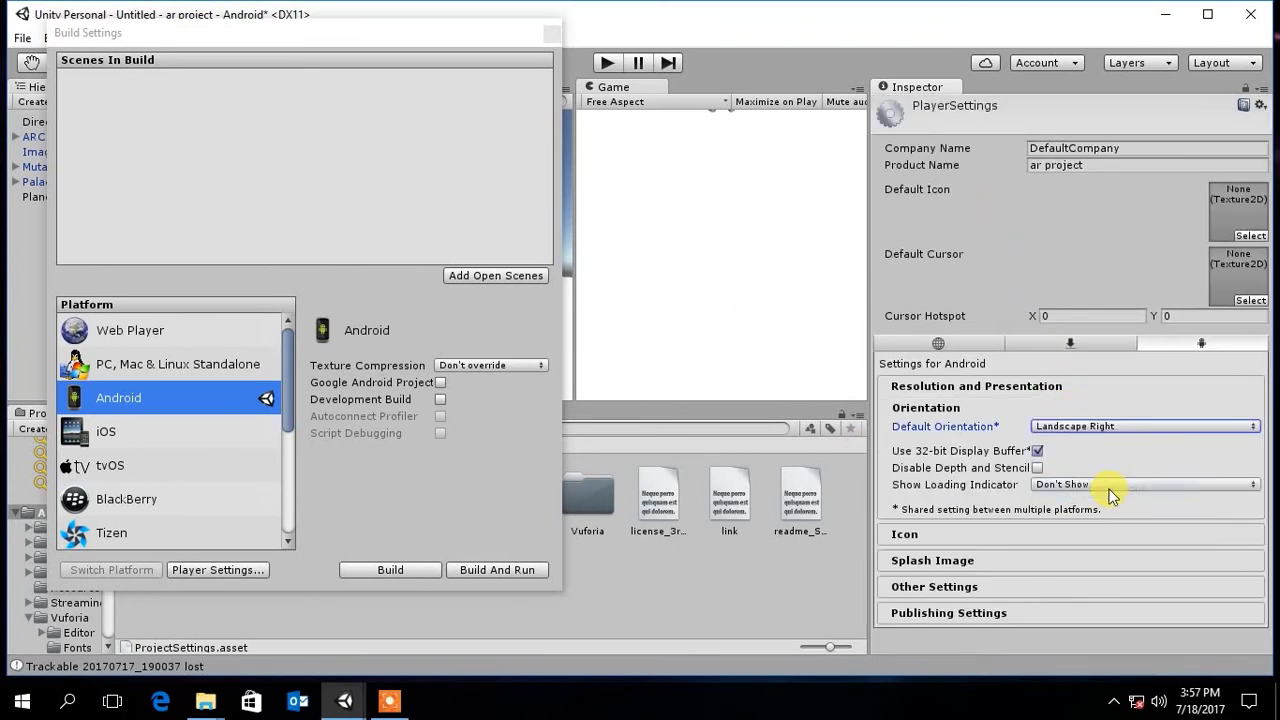
{"action": "left_click", "coordinate": [390, 570]}
Step: Save the Android build as 'ar project' to start packing the APK
{"action": "type", "text": "a"}
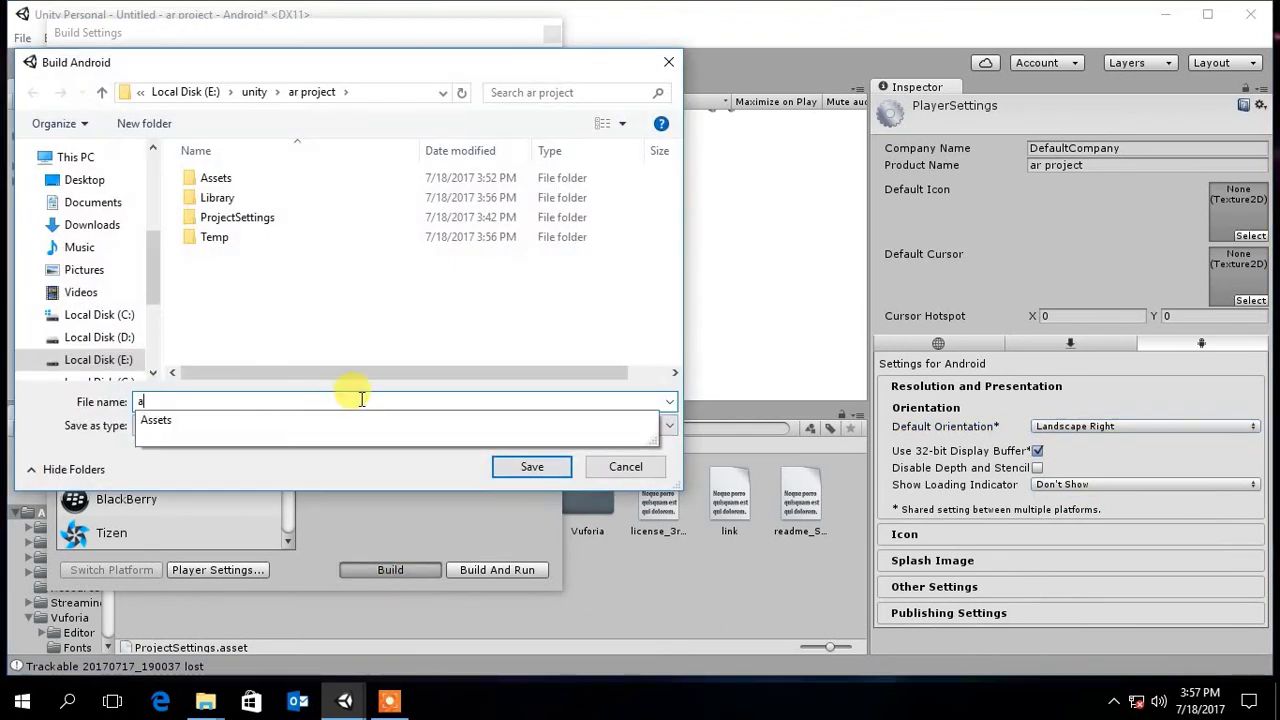
{"action": "type", "text": "r project"}
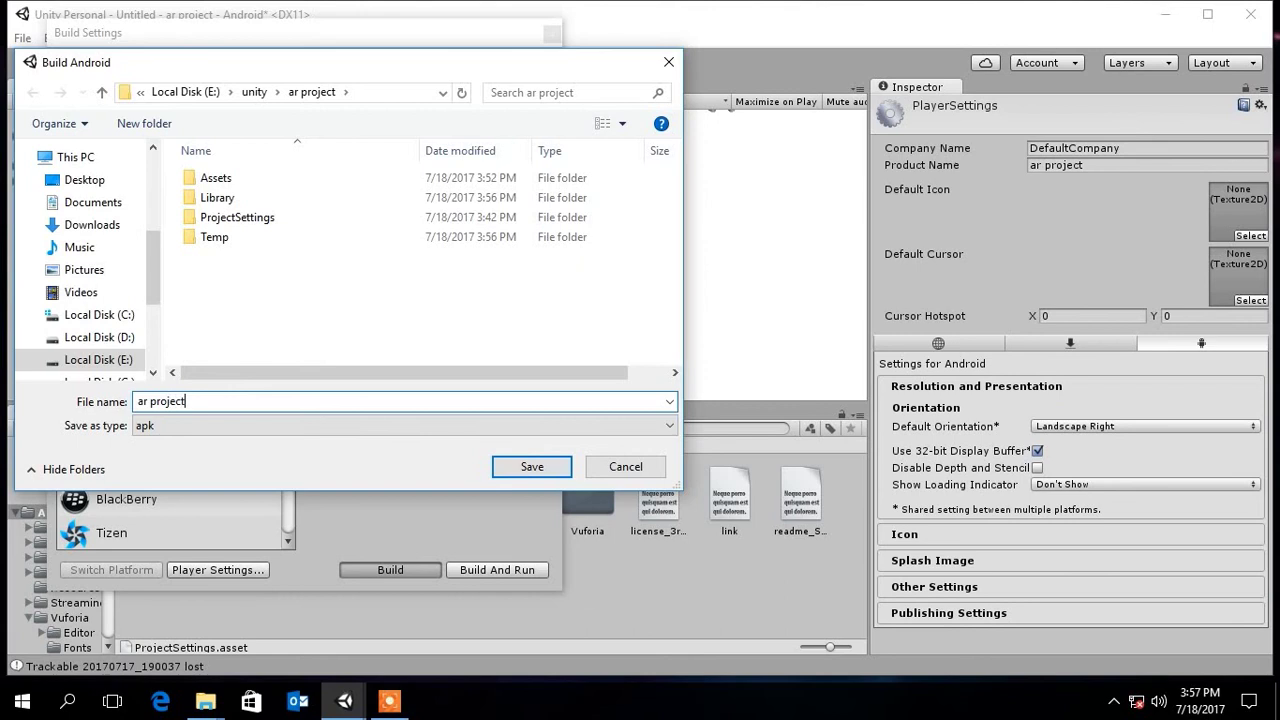
{"action": "left_click", "coordinate": [535, 464]}
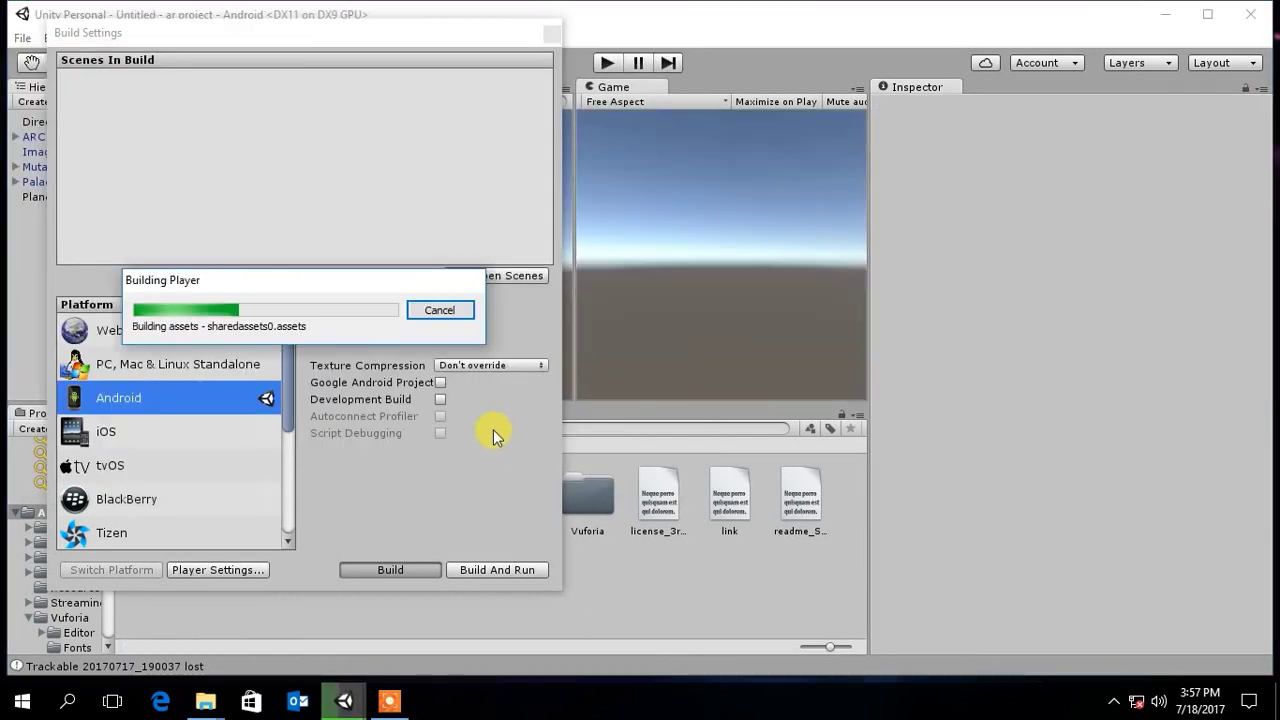